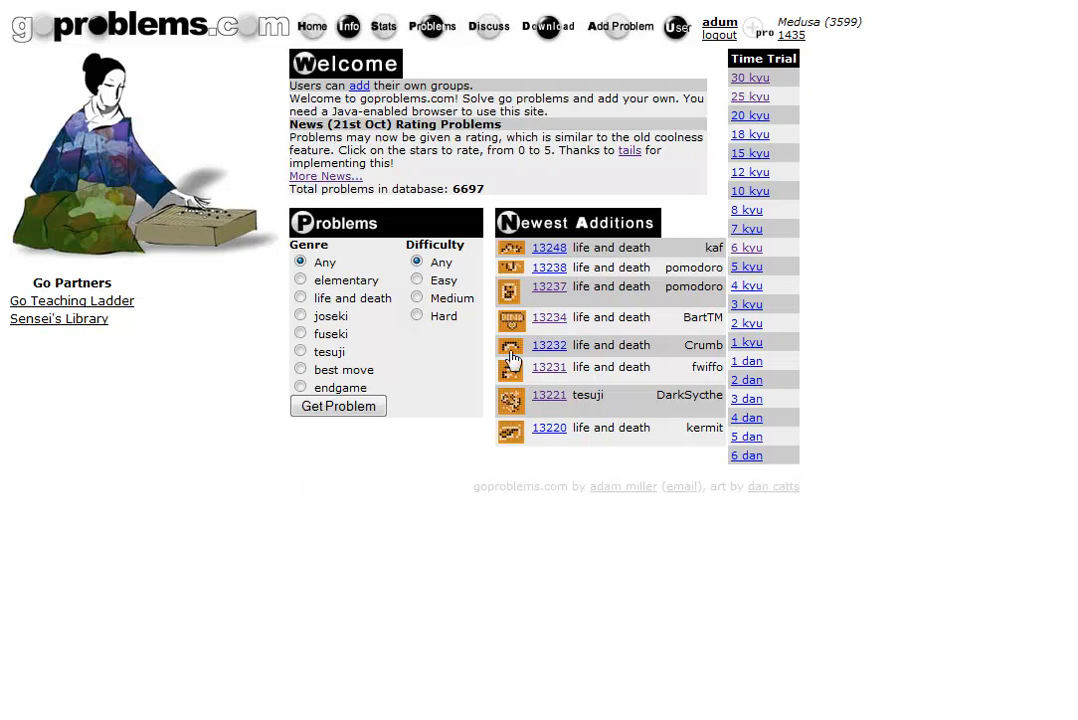
Go to the Add Problem page and launch the Graphical Problem Editor from step 4.
{"action": "left_click", "coordinate": [619, 36]}
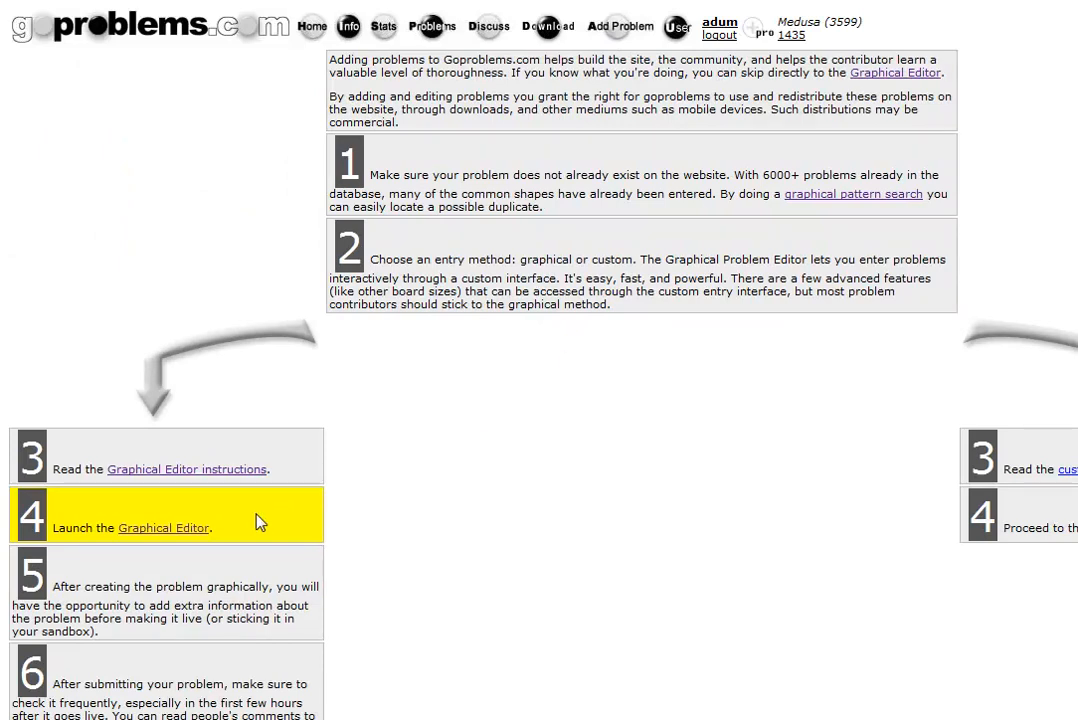
{"action": "left_click", "coordinate": [170, 530]}
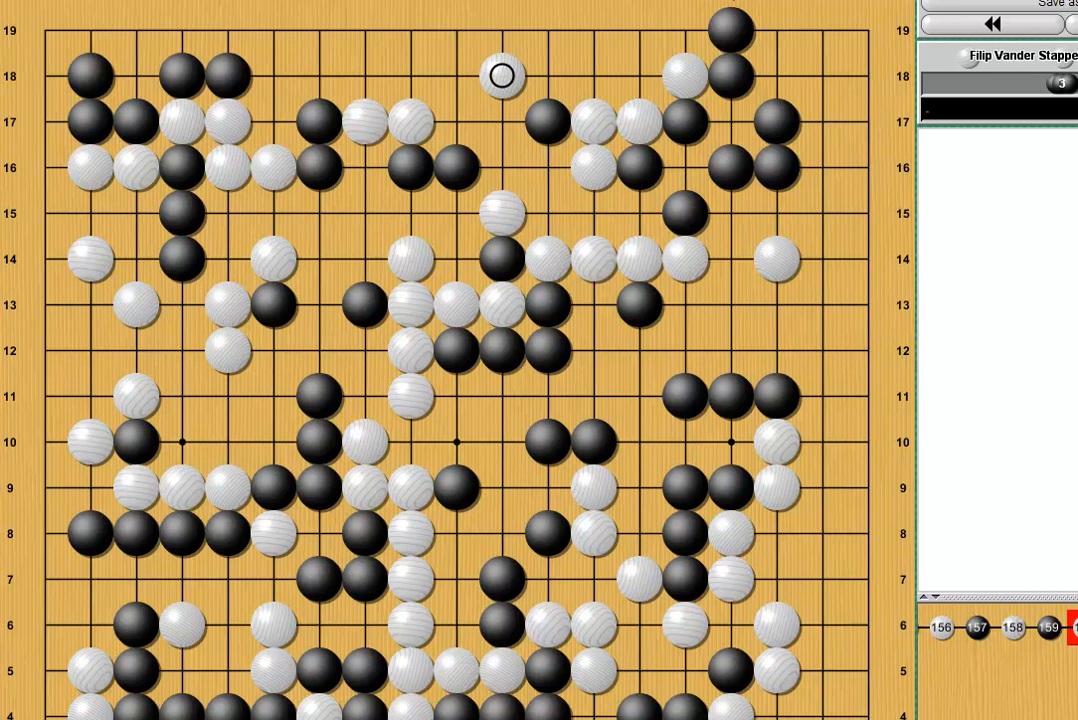
{"action": "left_click", "coordinate": [280, 216]}
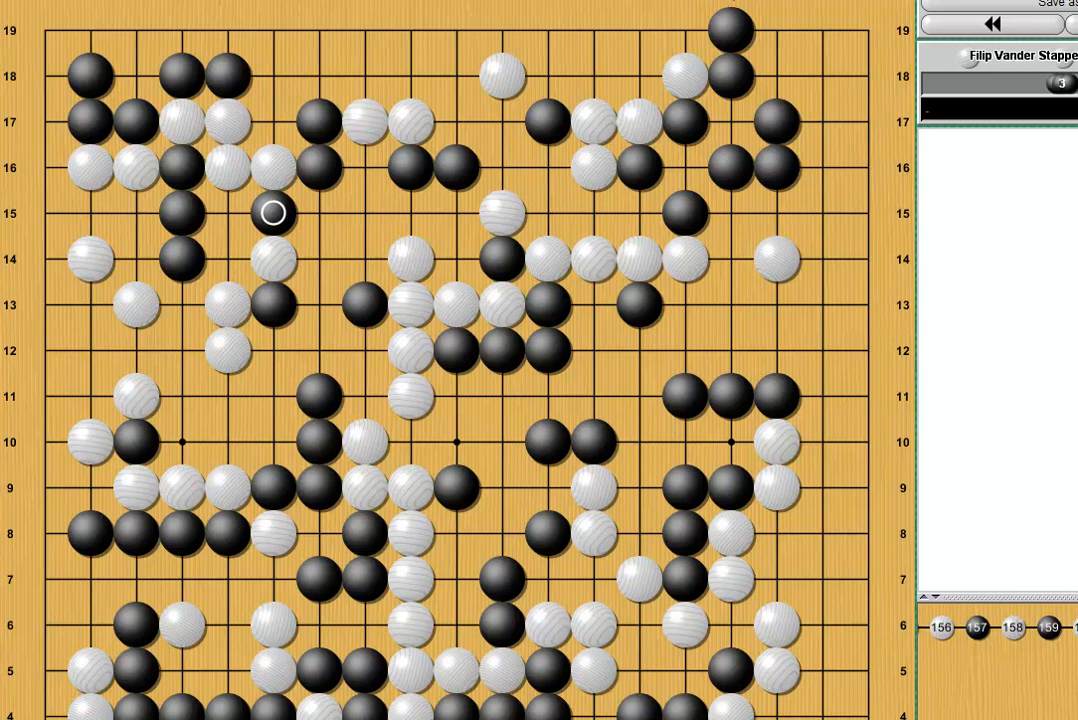
{"action": "key", "text": "Left"}
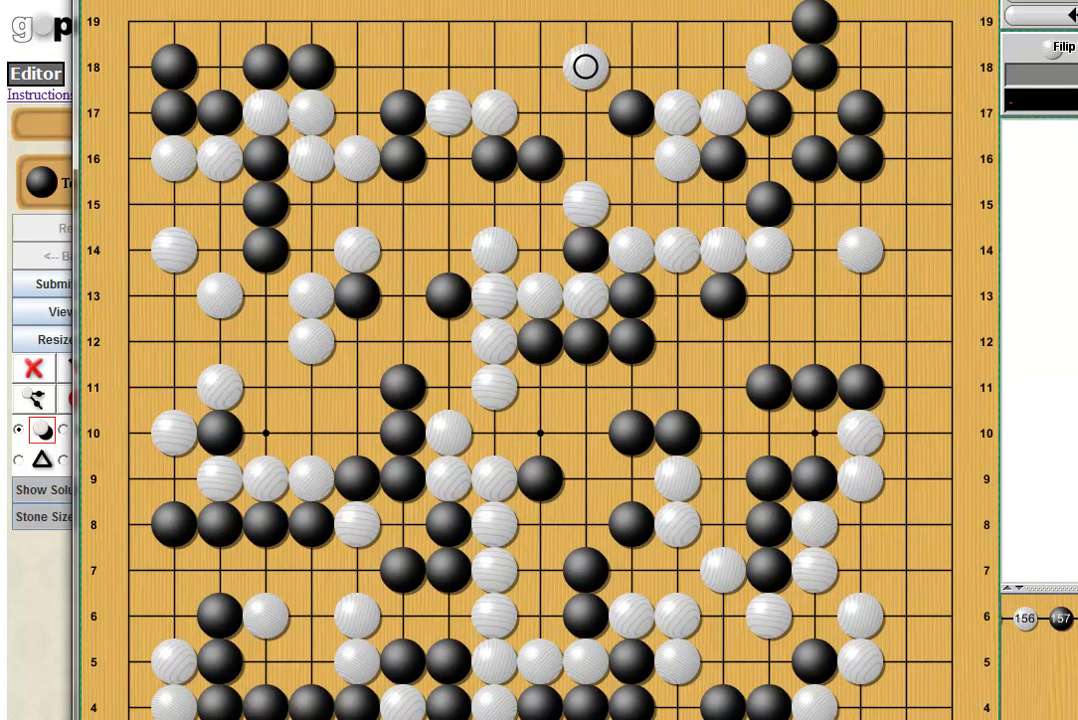
Shrink the CGoban game window, move it right, and narrow the browser to sit beside it.
{"action": "left_click_drag", "start_coordinate": [1077, 719], "coordinate": [722, 503]}
{"action": "left_click_drag", "start_coordinate": [324, 0], "coordinate": [857, 57]}
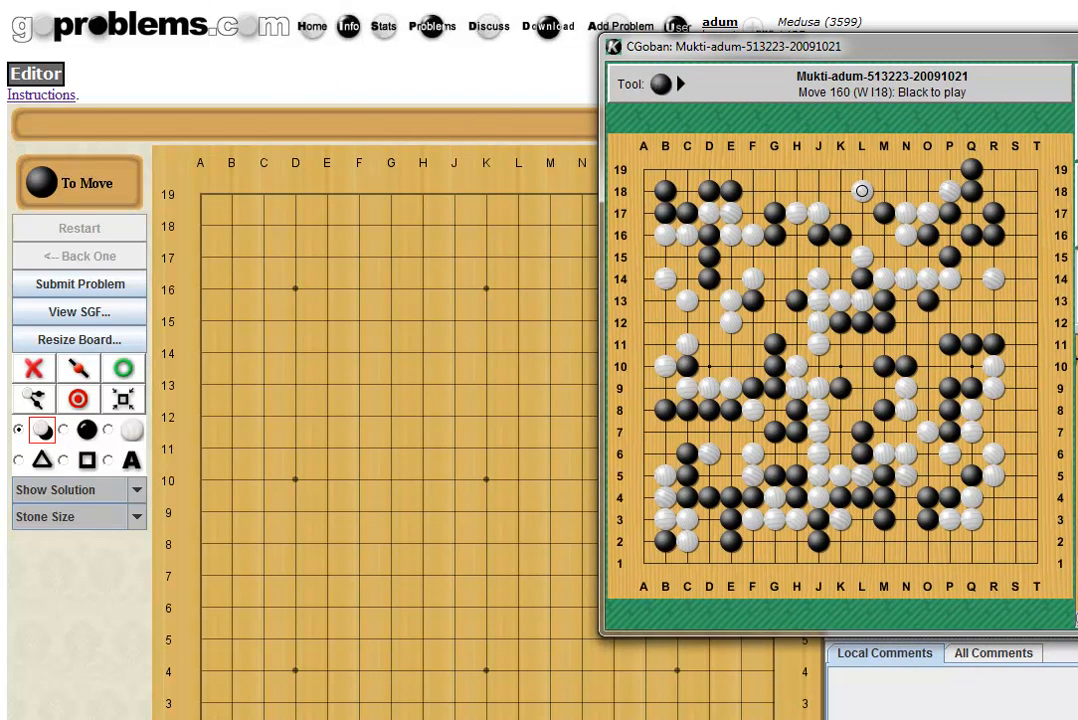
{"action": "left_click_drag", "start_coordinate": [1077, 719], "coordinate": [637, 719]}
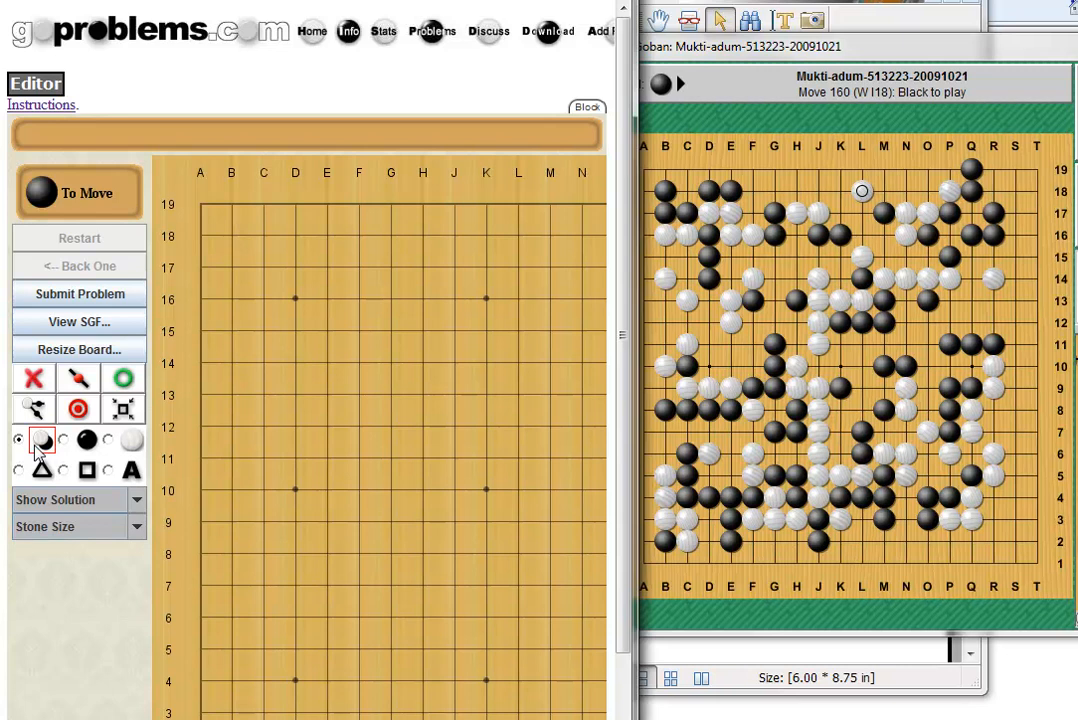
Place Black at B18, B17, C17, D18, E18 and White at D17 in the top-left corner.
{"action": "left_click", "coordinate": [232, 235]}
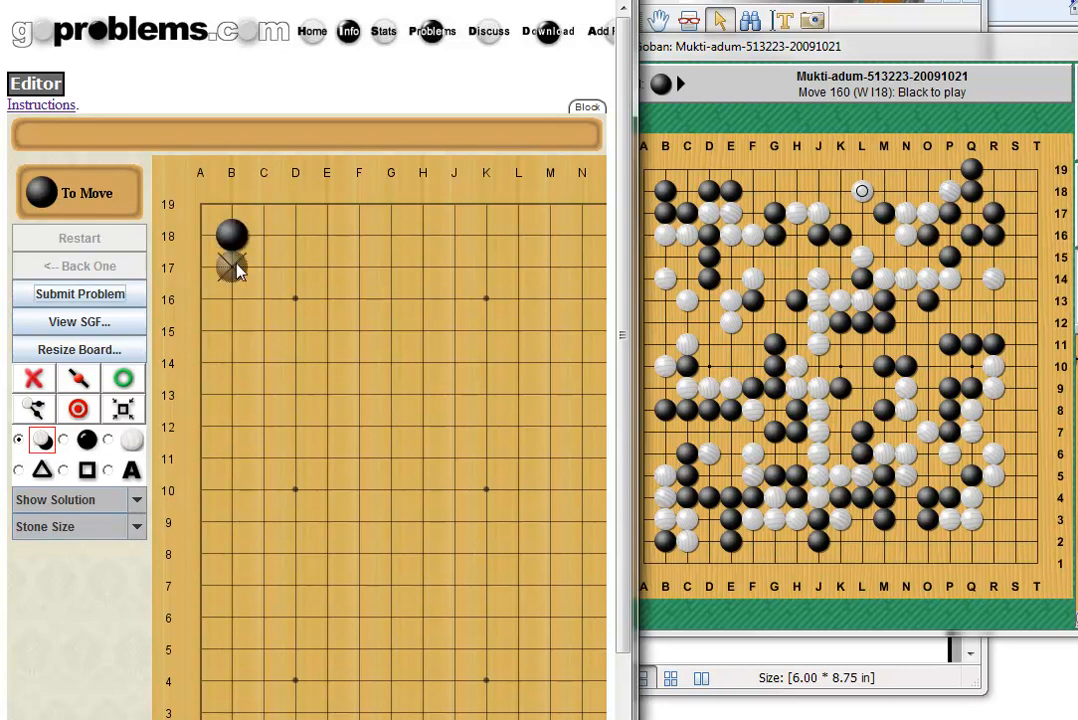
{"action": "left_click", "coordinate": [236, 268]}
{"action": "left_click", "coordinate": [267, 267]}
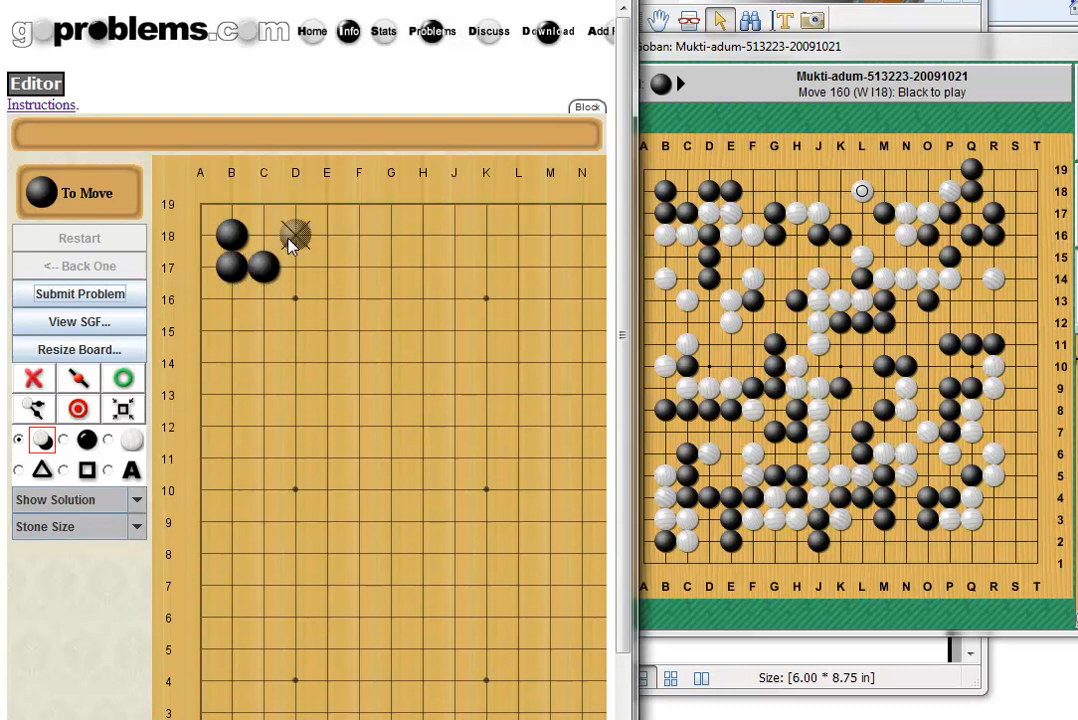
{"action": "left_click", "coordinate": [292, 238]}
{"action": "left_click", "coordinate": [327, 237]}
{"action": "left_click", "coordinate": [296, 268]}
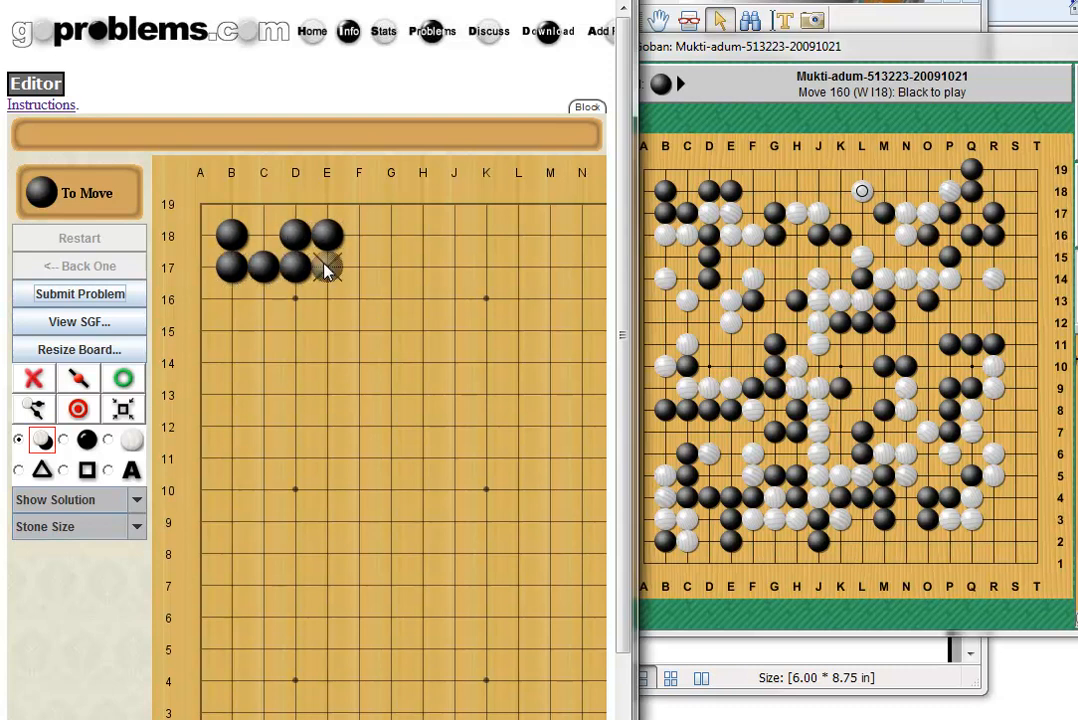
{"action": "left_click", "coordinate": [300, 267]}
{"action": "left_click", "coordinate": [300, 267], "text": "shift"}
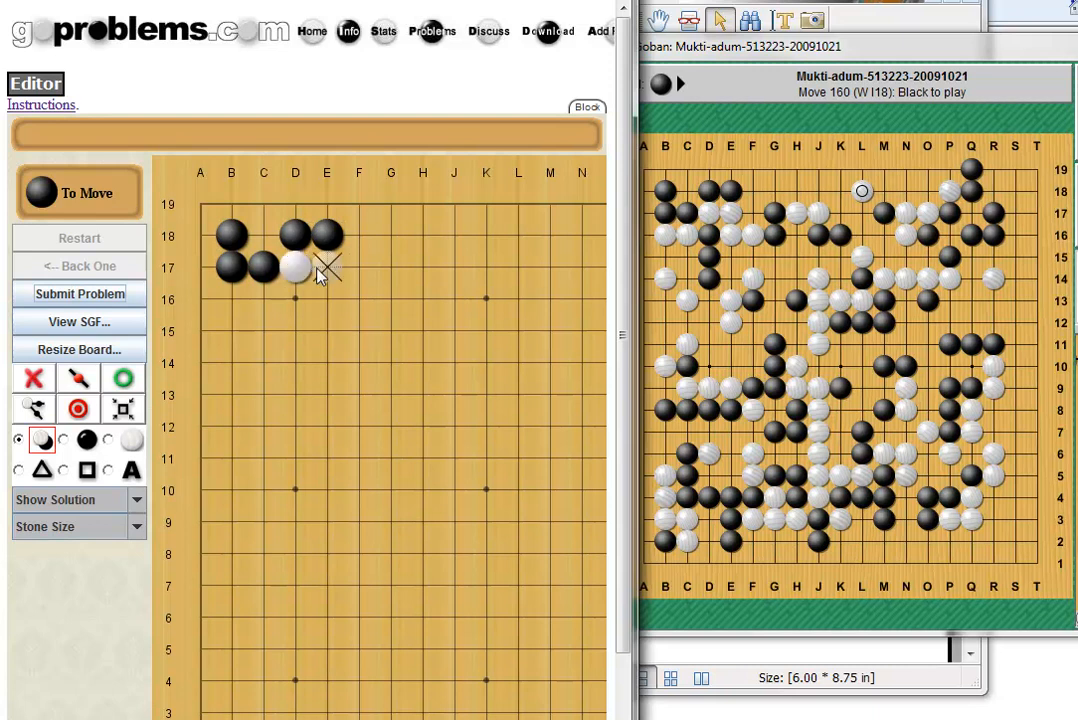
Add White at E17, E16, F16, Black at D16, D15, D14, and White at C16, B16, C13.
{"action": "left_click", "coordinate": [318, 276]}
{"action": "left_click", "coordinate": [325, 295]}
{"action": "left_click", "coordinate": [361, 296]}
{"action": "left_click", "coordinate": [296, 299]}
{"action": "left_click", "coordinate": [295, 330]}
{"action": "left_click", "coordinate": [295, 361]}
{"action": "left_click", "coordinate": [260, 300]}
{"action": "left_click", "coordinate": [232, 299]}
{"action": "left_click", "coordinate": [267, 395]}
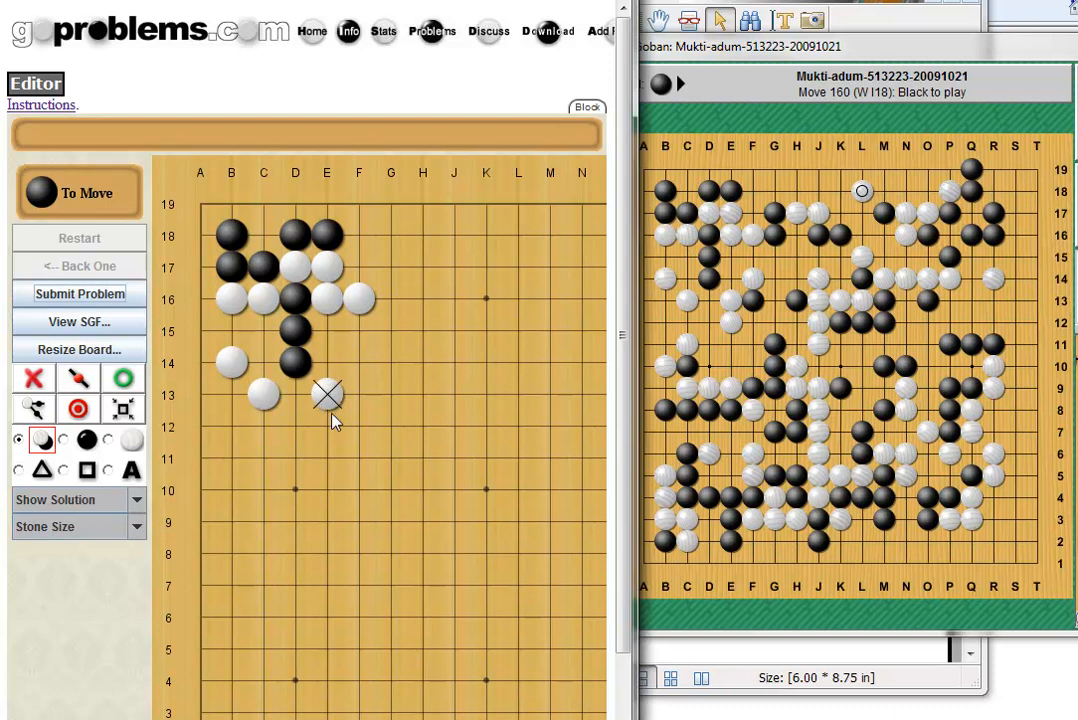
Add Black F13, H13, G11, G10, G9 and White F14, J14, J13, J12, J11, C11.
{"action": "left_click", "coordinate": [358, 396]}
{"action": "left_click", "coordinate": [359, 362]}
{"action": "left_click", "coordinate": [424, 397]}
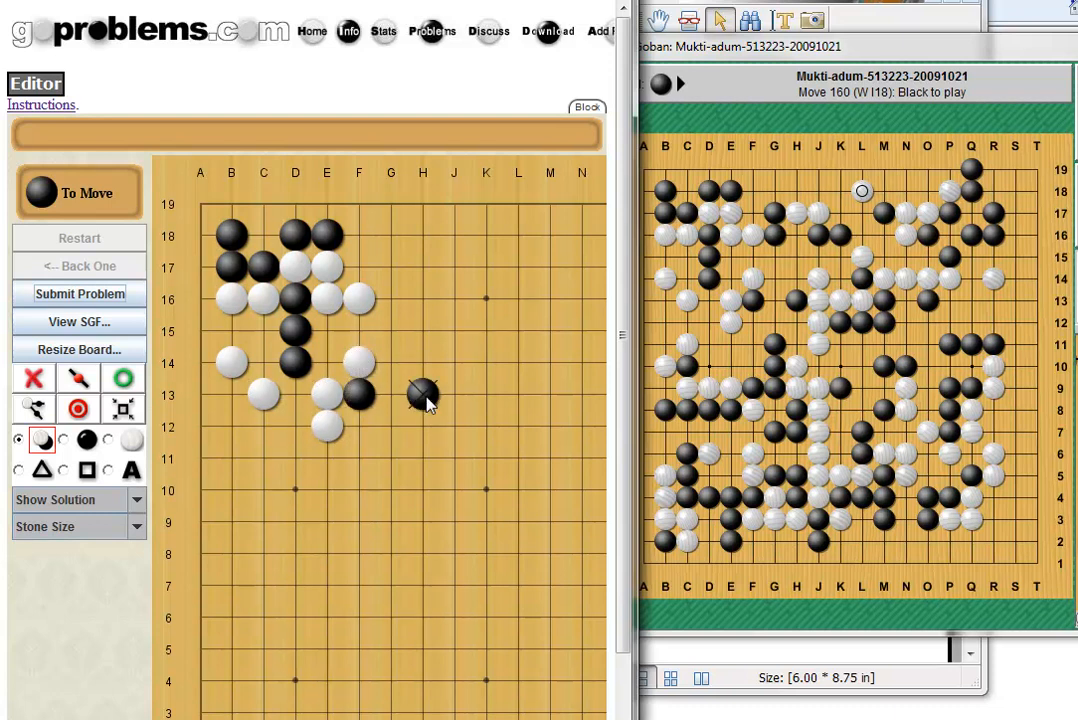
{"action": "left_click", "coordinate": [450, 370]}
{"action": "left_click", "coordinate": [453, 398]}
{"action": "left_click", "coordinate": [453, 428]}
{"action": "left_click", "coordinate": [453, 459]}
{"action": "left_click", "coordinate": [390, 458]}
{"action": "left_click", "coordinate": [391, 490]}
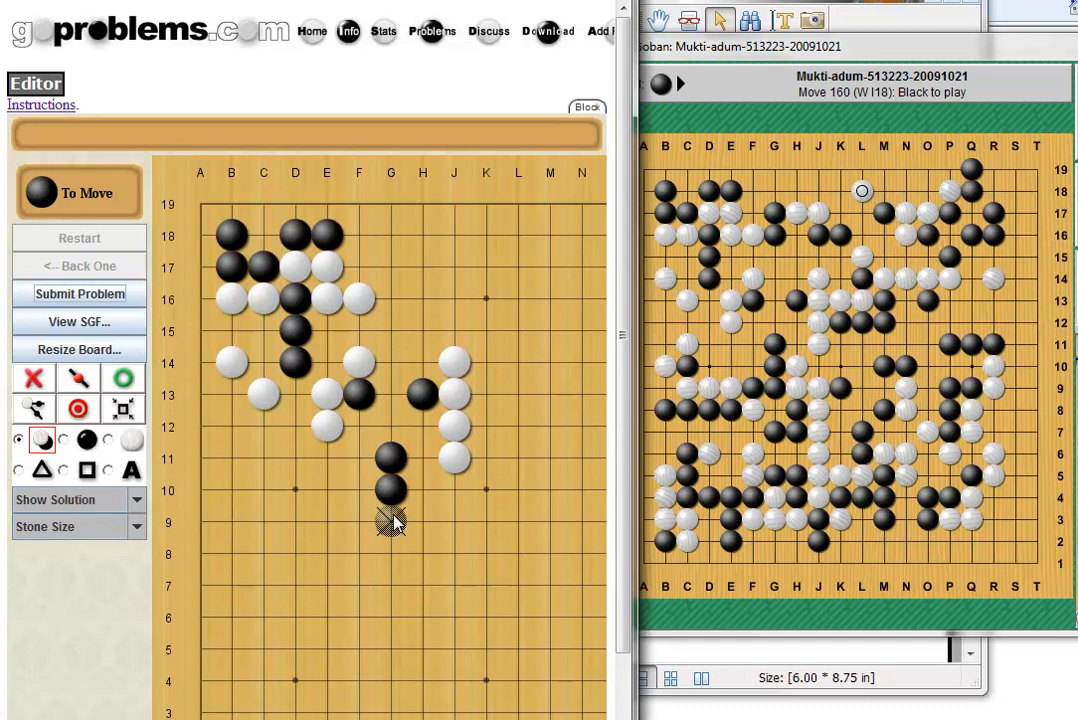
{"action": "left_click", "coordinate": [391, 521]}
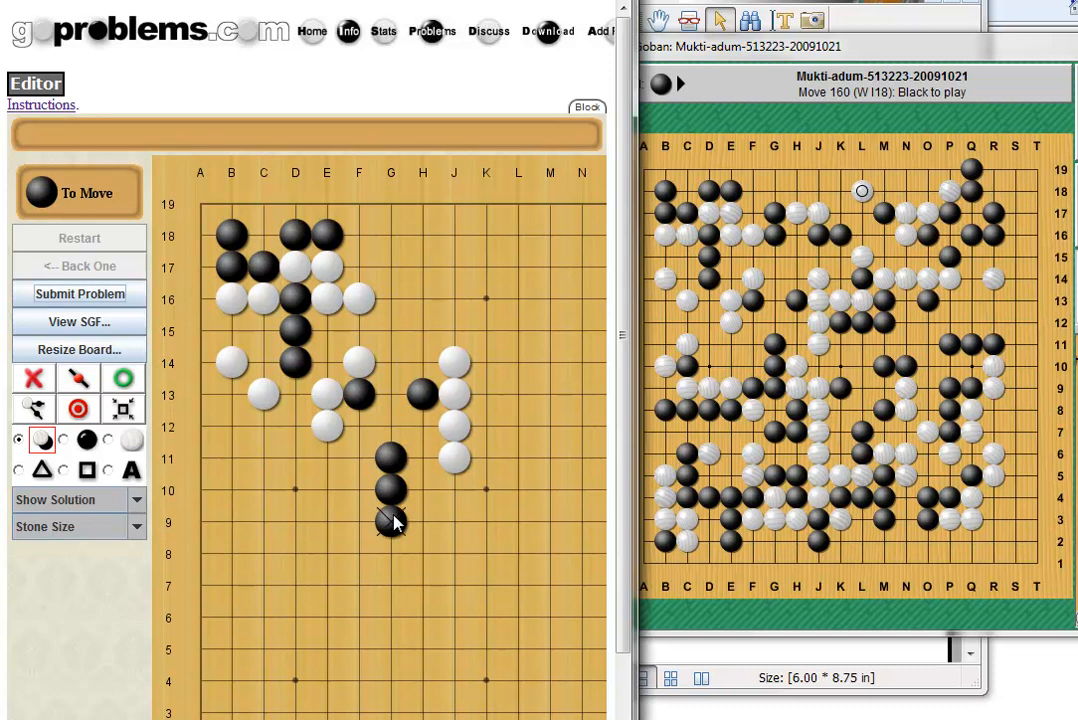
{"action": "left_click", "coordinate": [263, 458]}
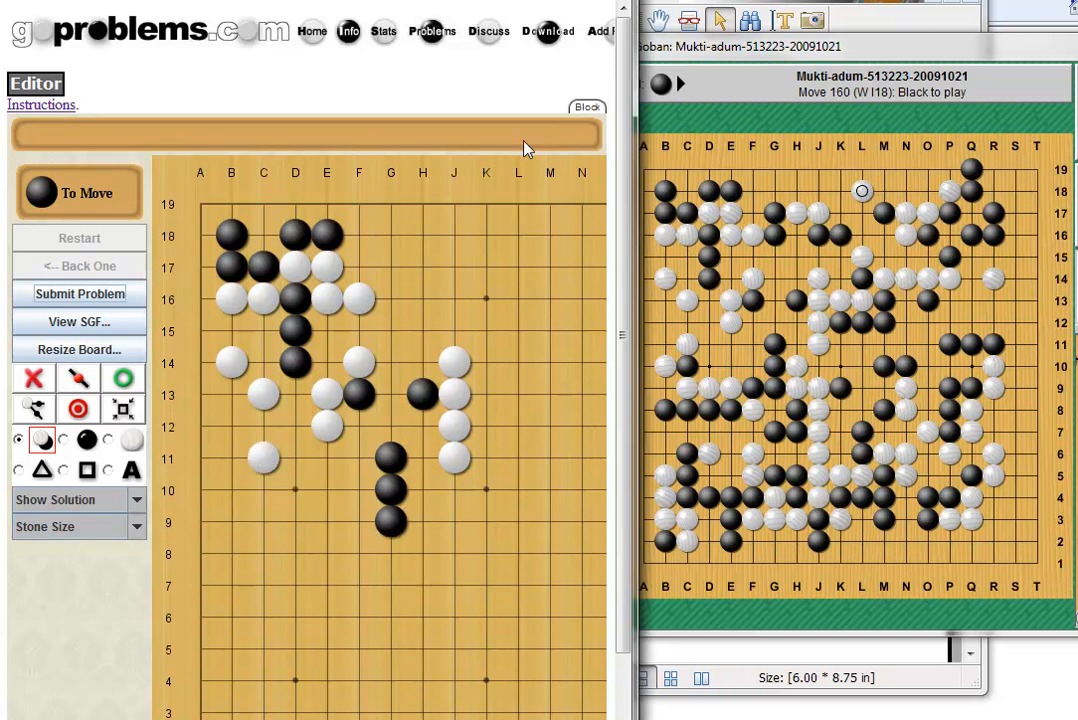
Add Black G17, G16, J16, K16 and White H17 along the top.
{"action": "left_click", "coordinate": [390, 266]}
{"action": "left_click", "coordinate": [391, 298]}
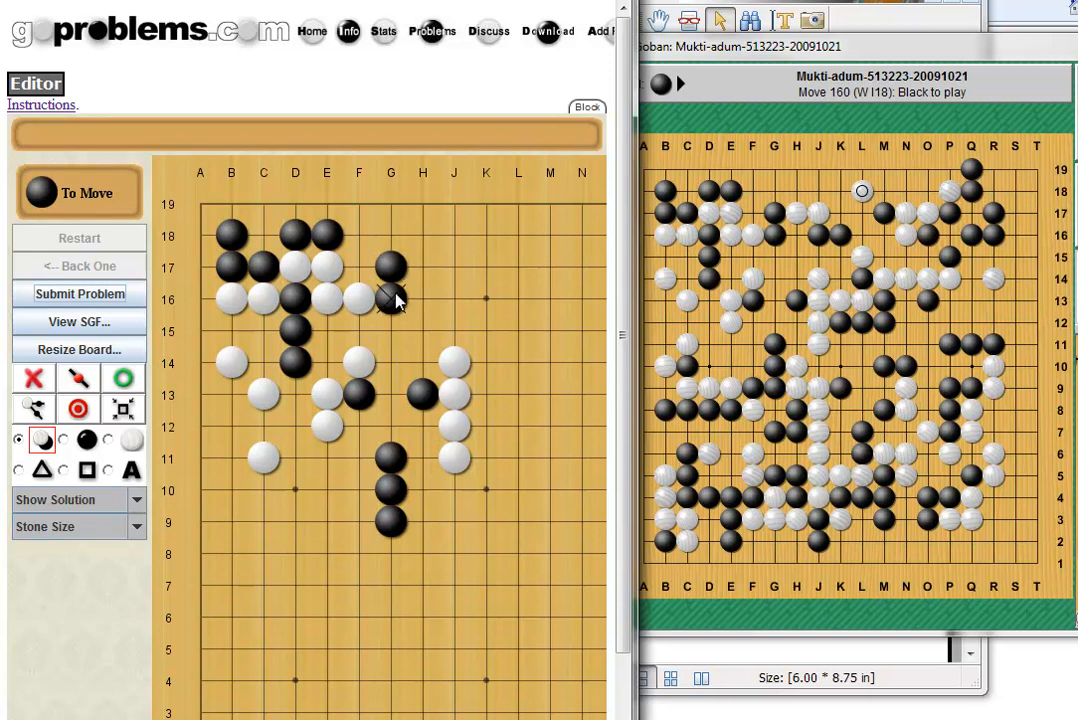
{"action": "left_click", "coordinate": [423, 266]}
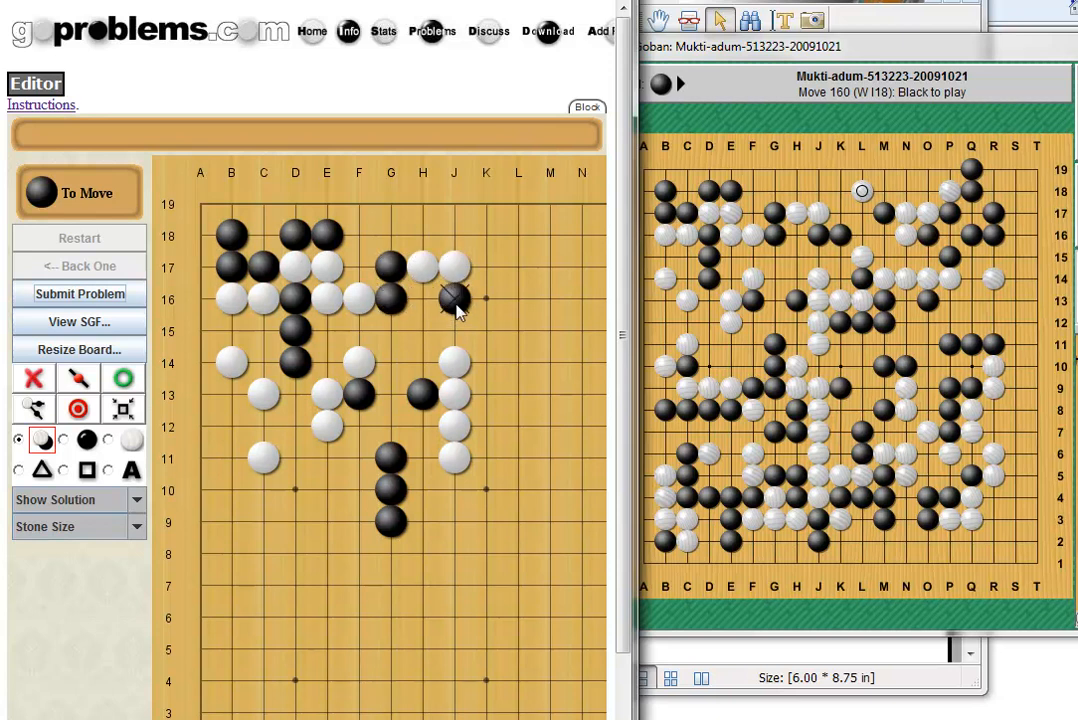
{"action": "left_click", "coordinate": [453, 308]}
{"action": "left_click", "coordinate": [478, 308]}
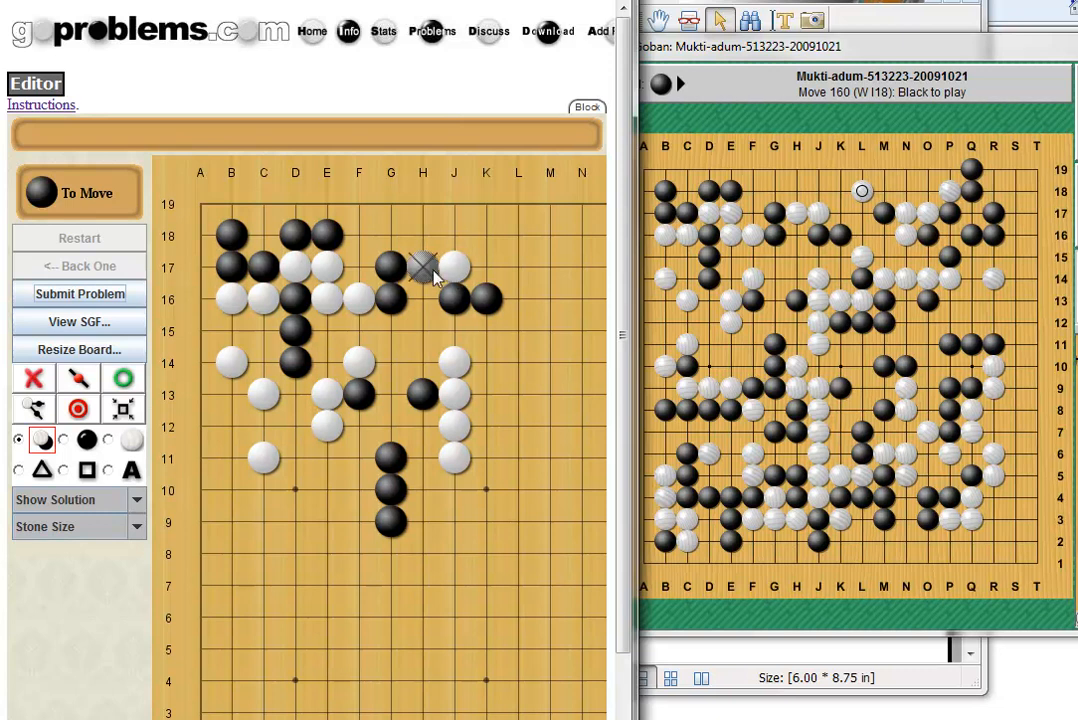
Add white stones at L18 and K18, then widen the editor to show the full A–T board.
{"action": "left_click", "coordinate": [517, 235]}
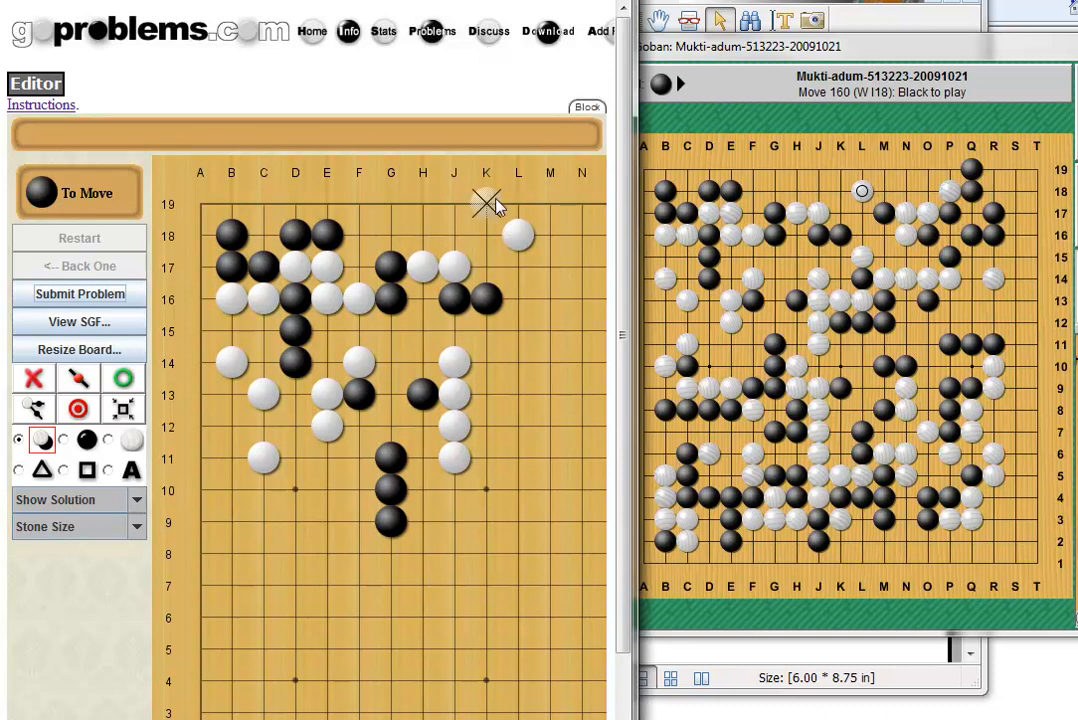
{"action": "left_click", "coordinate": [488, 234]}
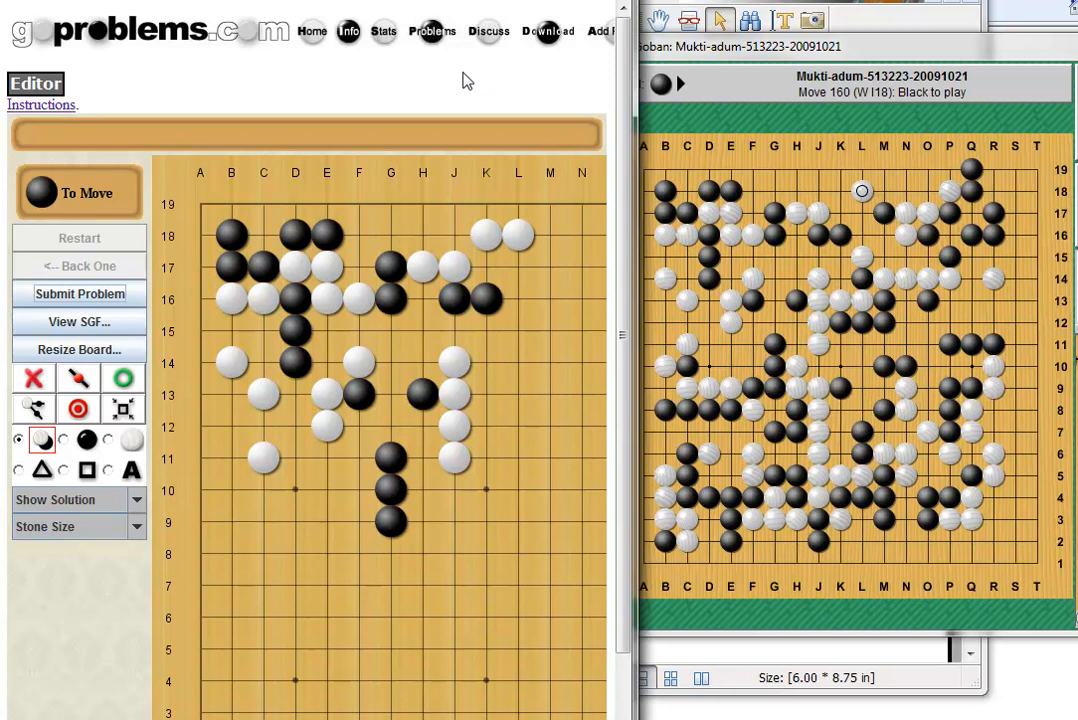
{"action": "left_click_drag", "start_coordinate": [637, 350], "coordinate": [1076, 350]}
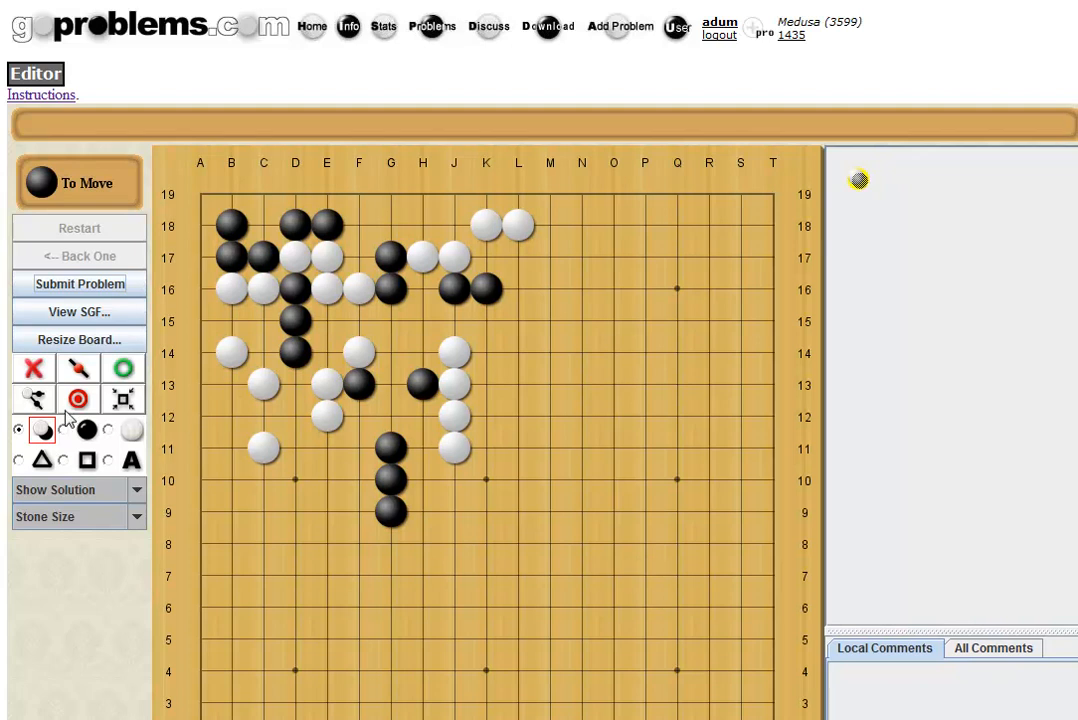
Flag the four-stone white group at D17, E17, E16 and F16 with triangle marks.
{"action": "left_click", "coordinate": [21, 459]}
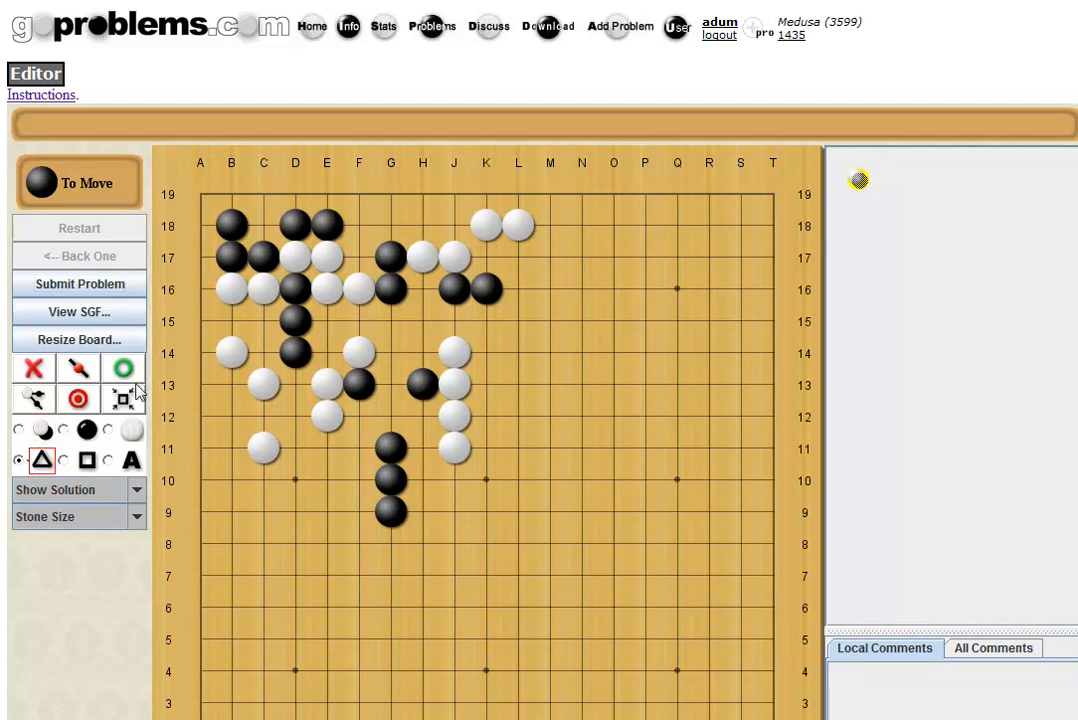
{"action": "left_click", "coordinate": [295, 257]}
{"action": "left_click", "coordinate": [327, 257]}
{"action": "left_click", "coordinate": [327, 289]}
{"action": "left_click", "coordinate": [359, 289]}
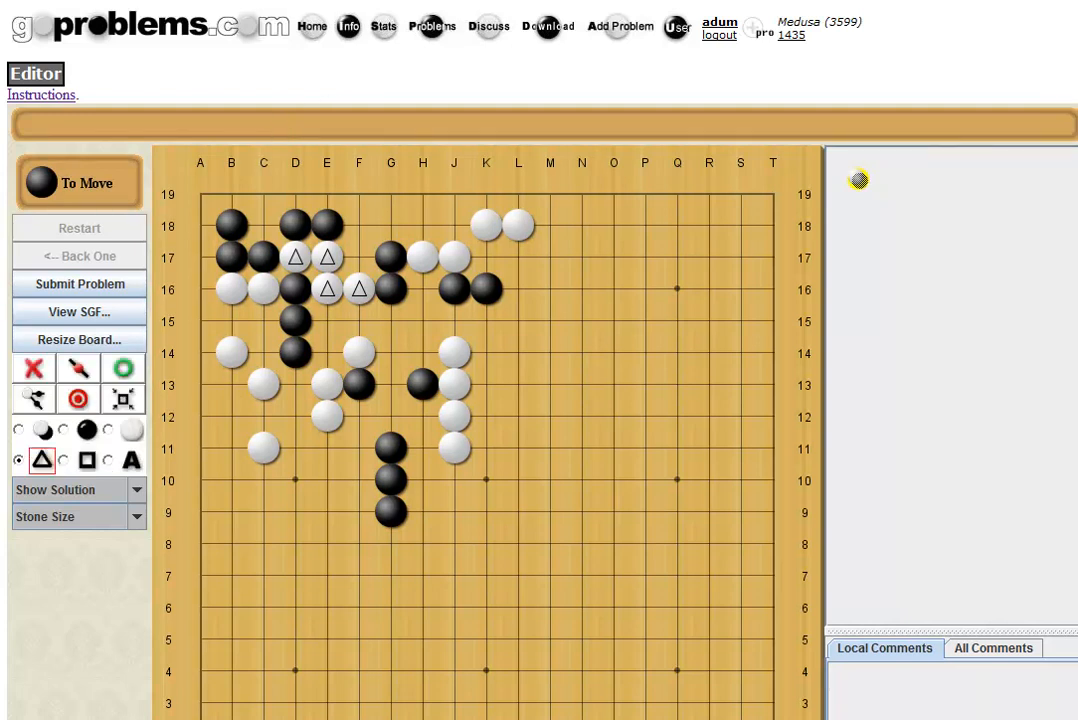
Set the comment 'Black to capture the White stones' and play Black's first solution move at F15.
{"action": "left_click_drag", "start_coordinate": [356, 0], "coordinate": [721, 109]}
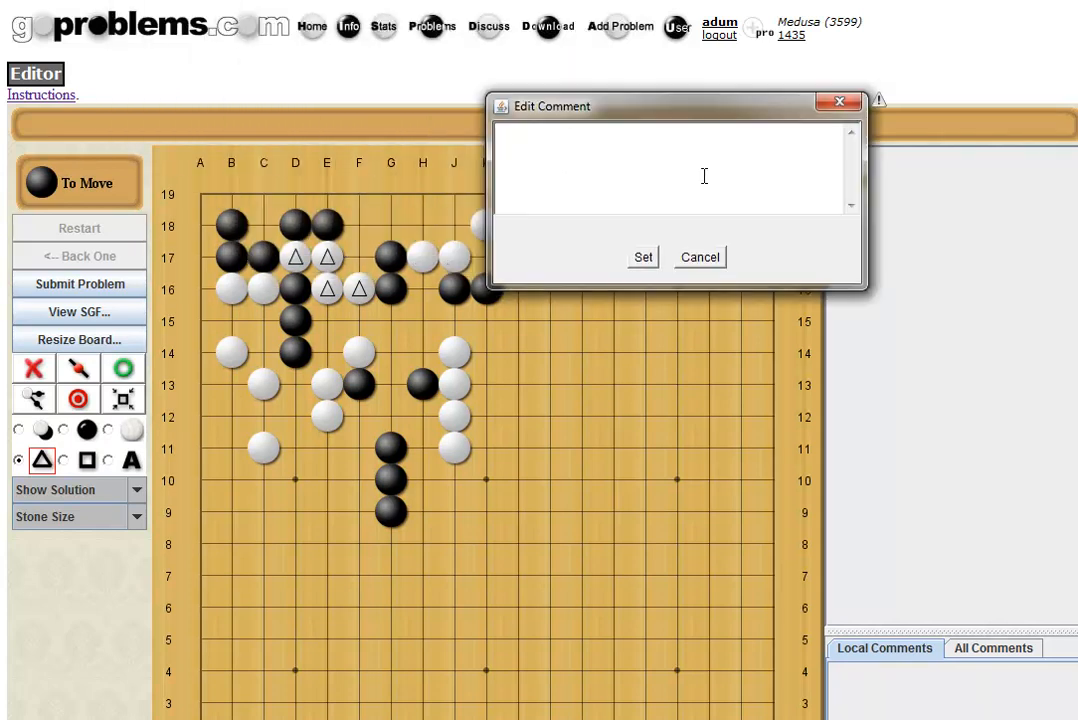
{"action": "type", "text": "Black to capture the White "}
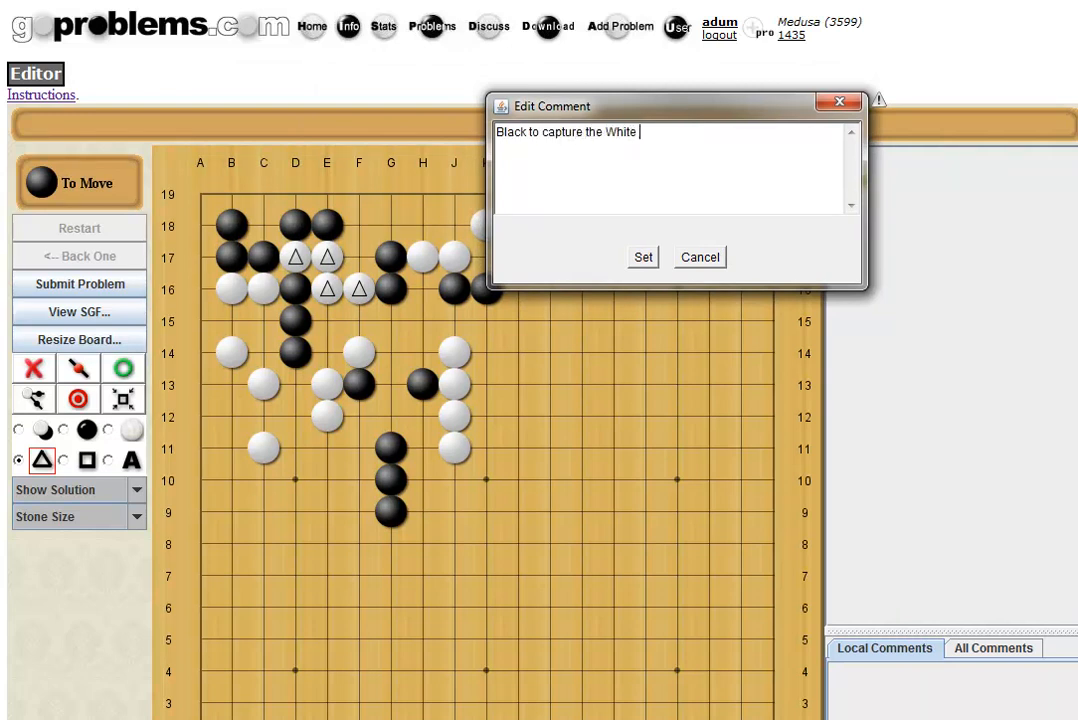
{"action": "type", "text": "stones"}
{"action": "left_click", "coordinate": [644, 258]}
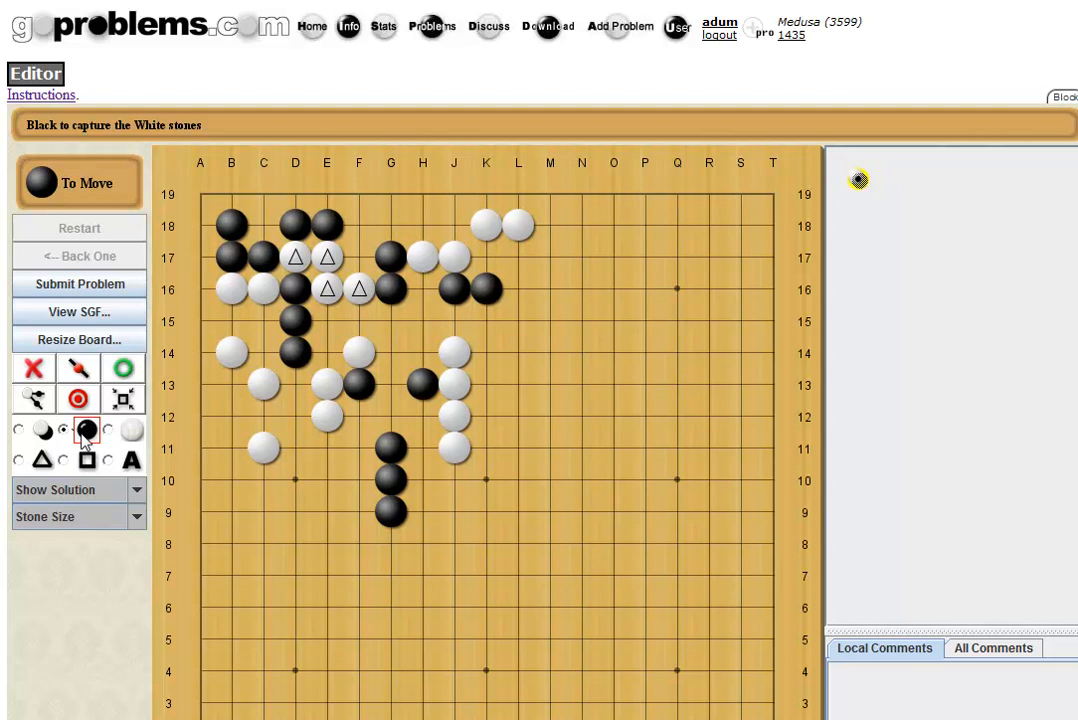
{"action": "left_click", "coordinate": [359, 320]}
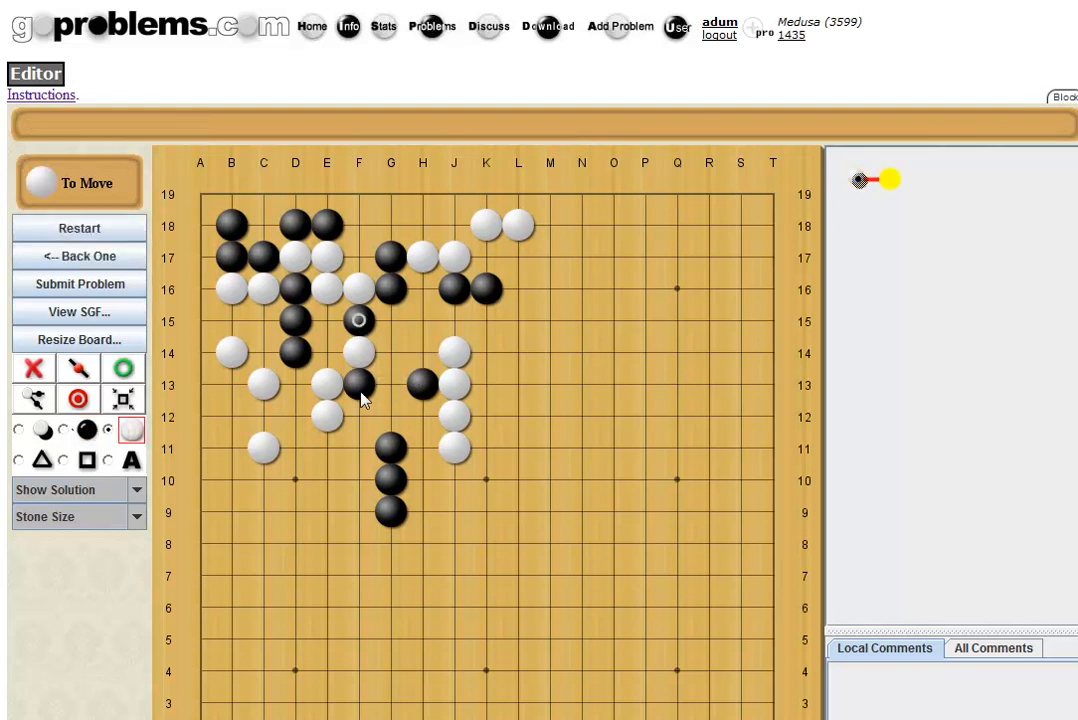
Record the line E15, E14, G15, F17, F15, H15, G14, H14, G13, G12 and mark it correct.
{"action": "left_click", "coordinate": [328, 321]}
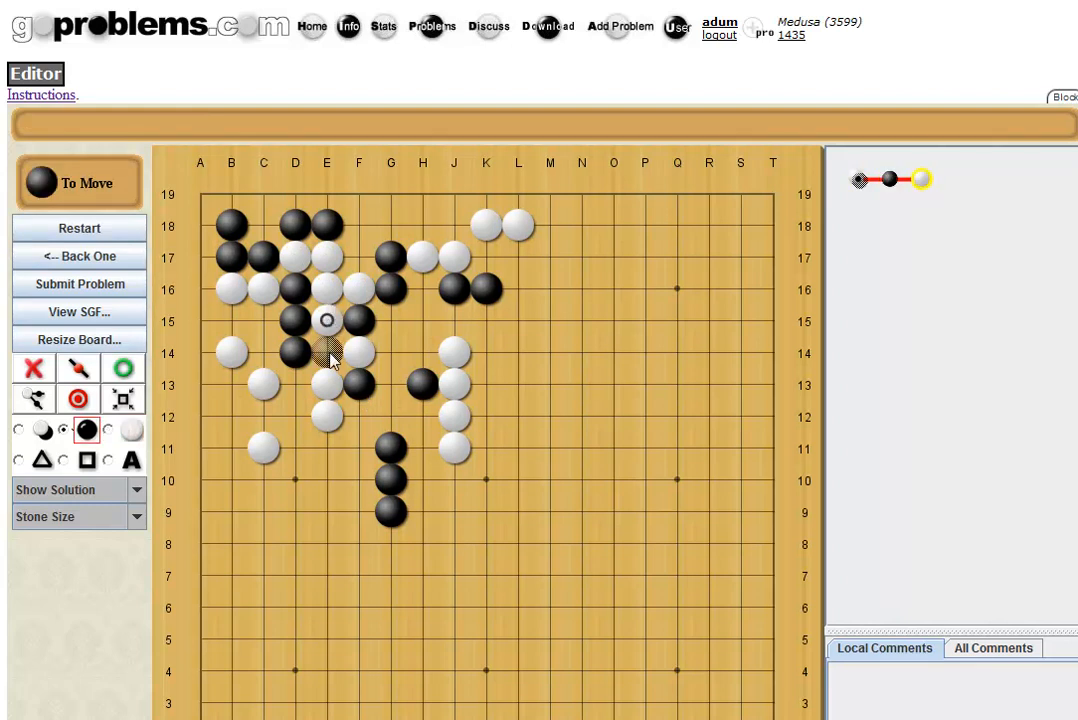
{"action": "left_click", "coordinate": [329, 353]}
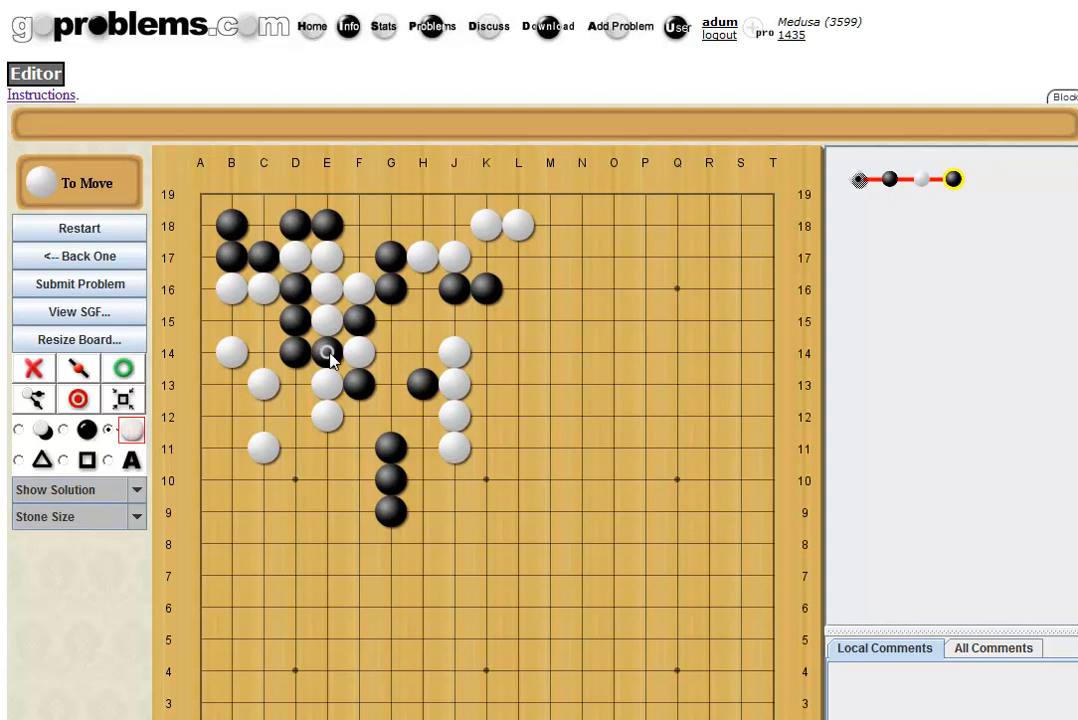
{"action": "left_click", "coordinate": [391, 320]}
{"action": "left_click", "coordinate": [358, 258]}
{"action": "left_click", "coordinate": [359, 320]}
{"action": "left_click", "coordinate": [422, 320]}
{"action": "left_click", "coordinate": [399, 348]}
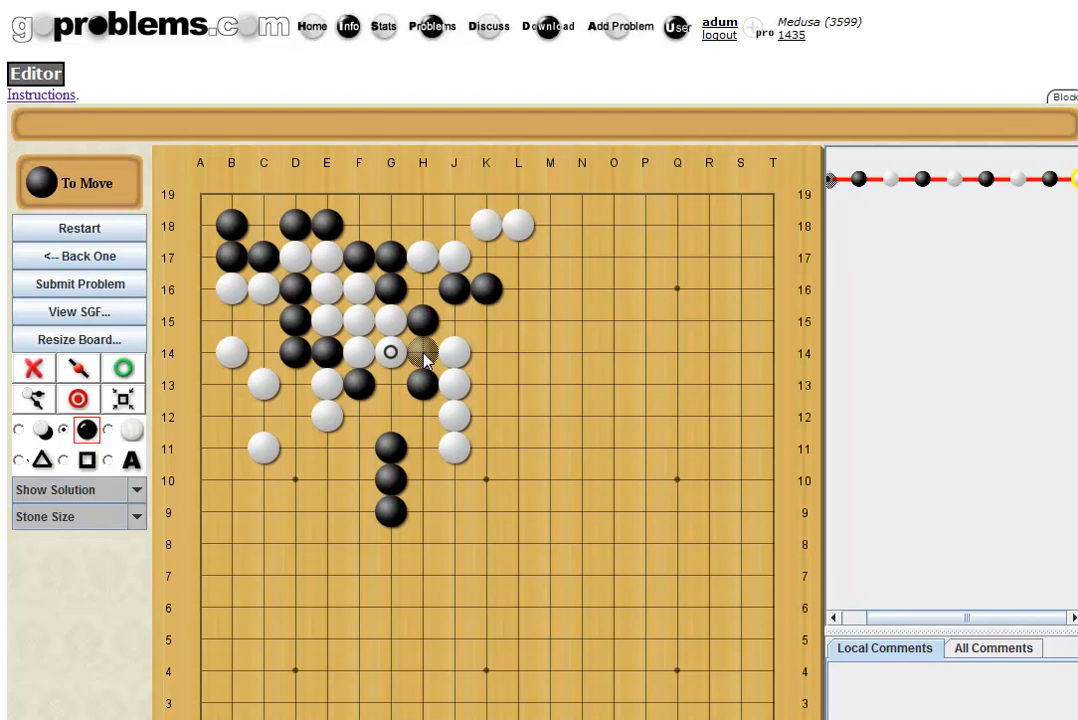
{"action": "left_click", "coordinate": [424, 358]}
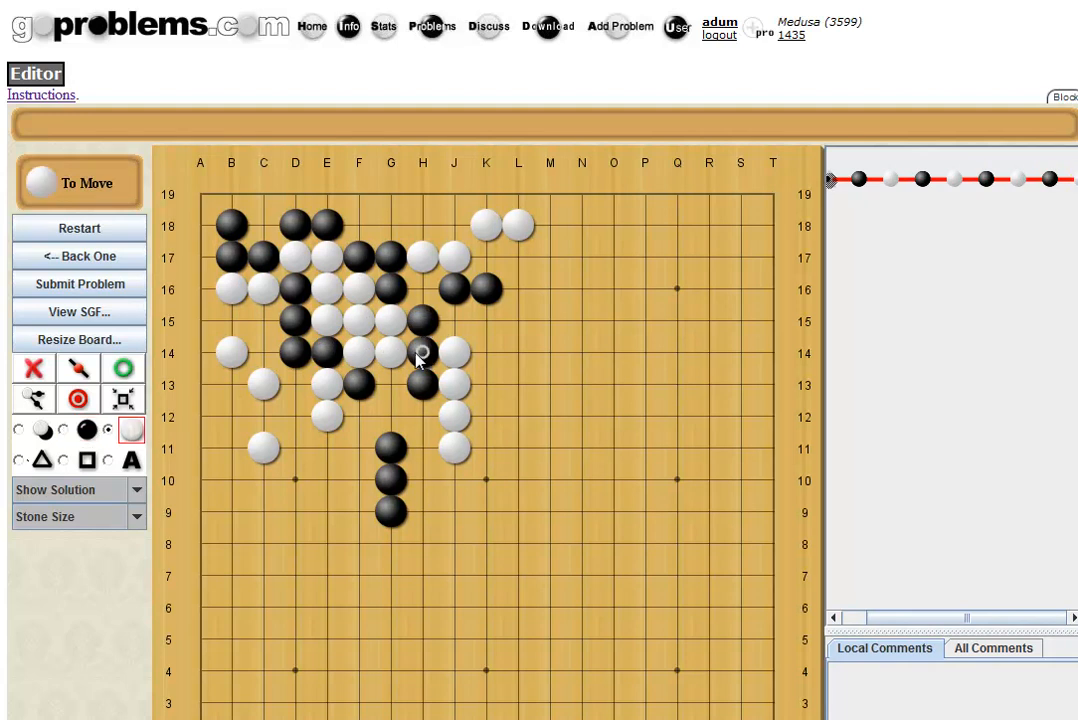
{"action": "left_click", "coordinate": [391, 385]}
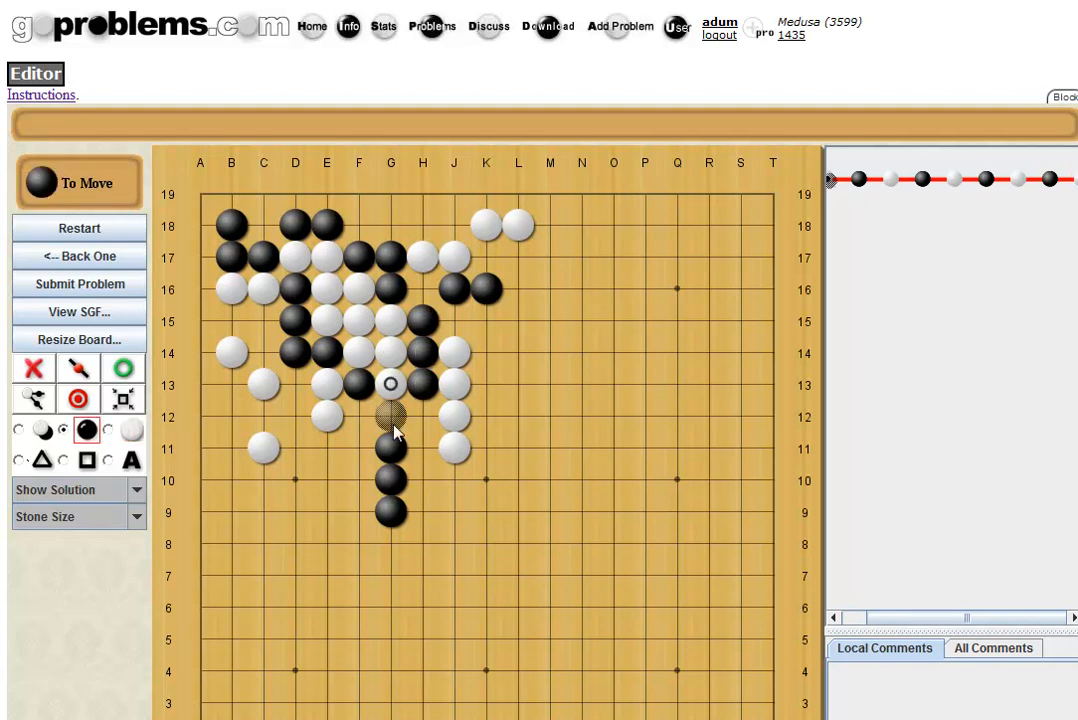
{"action": "left_click", "coordinate": [391, 417]}
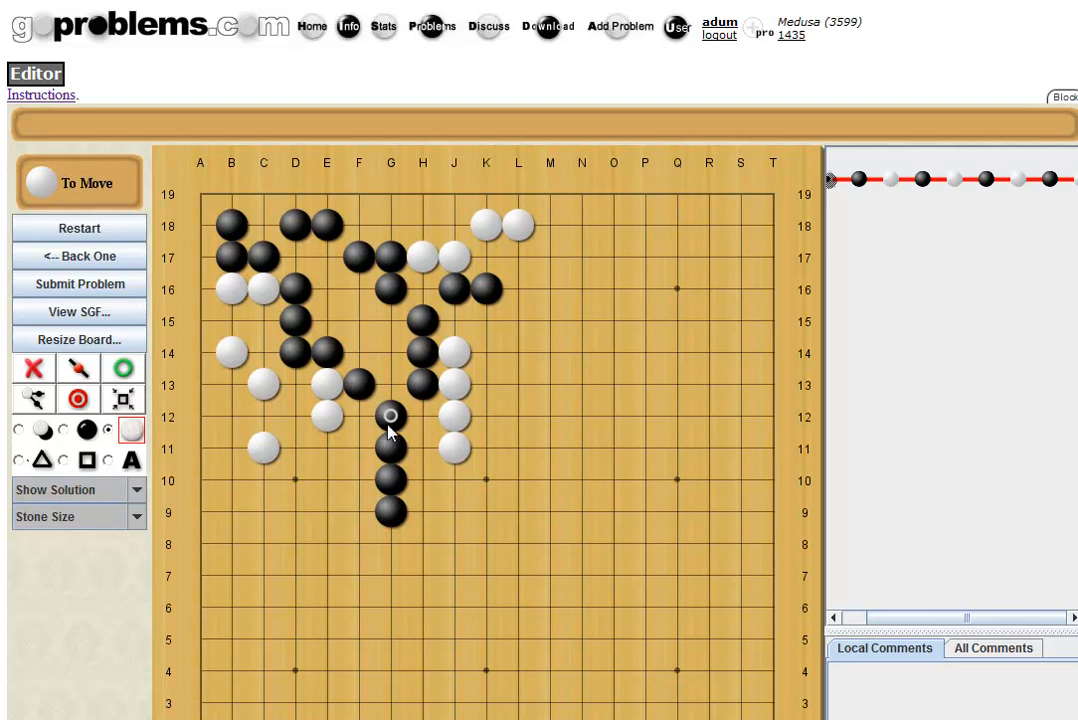
{"action": "left_click", "coordinate": [122, 370]}
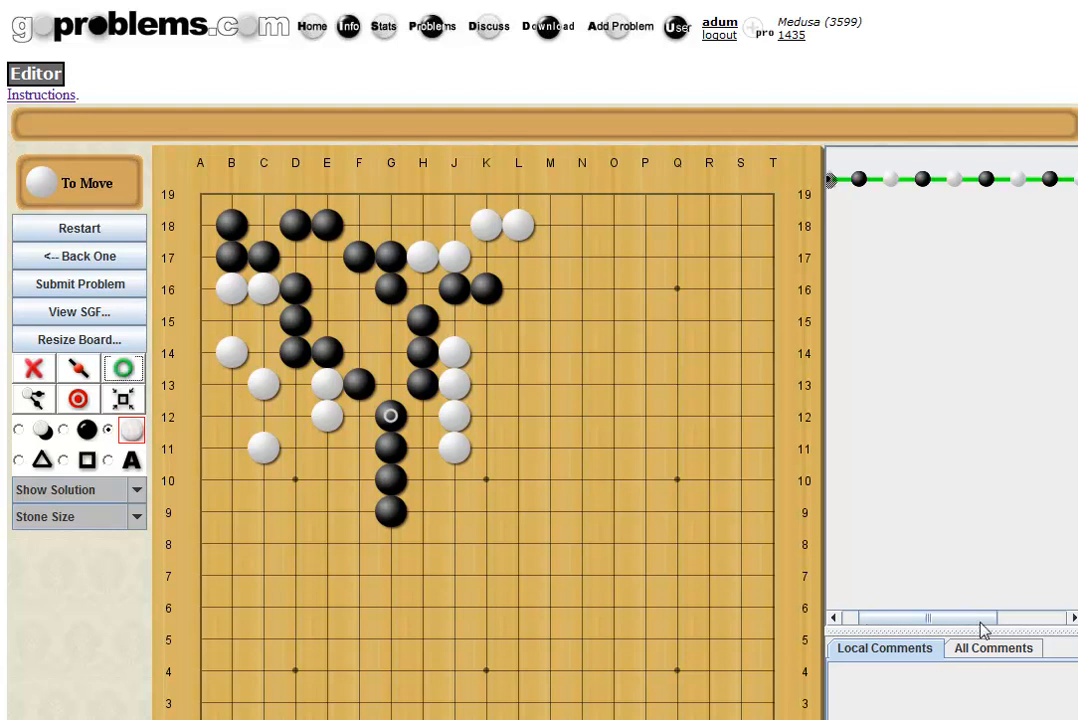
Scroll the move tree and step back node by node from G12 to Black's F15.
{"action": "left_click_drag", "start_coordinate": [1022, 623], "coordinate": [1045, 625]}
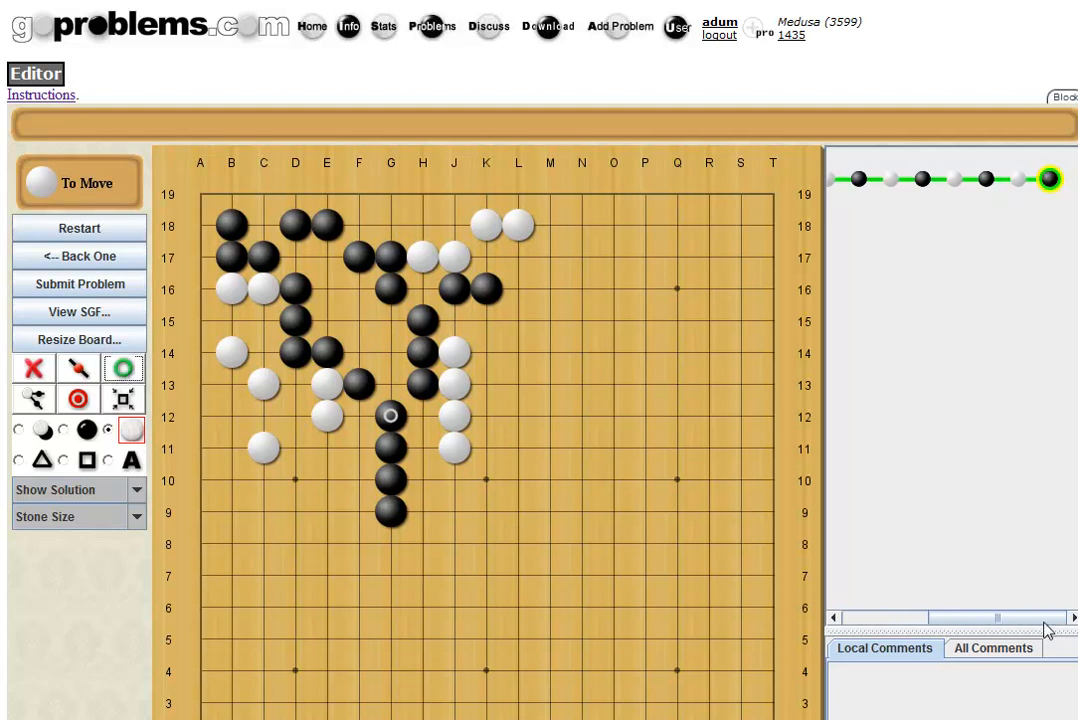
{"action": "left_click", "coordinate": [1022, 184]}
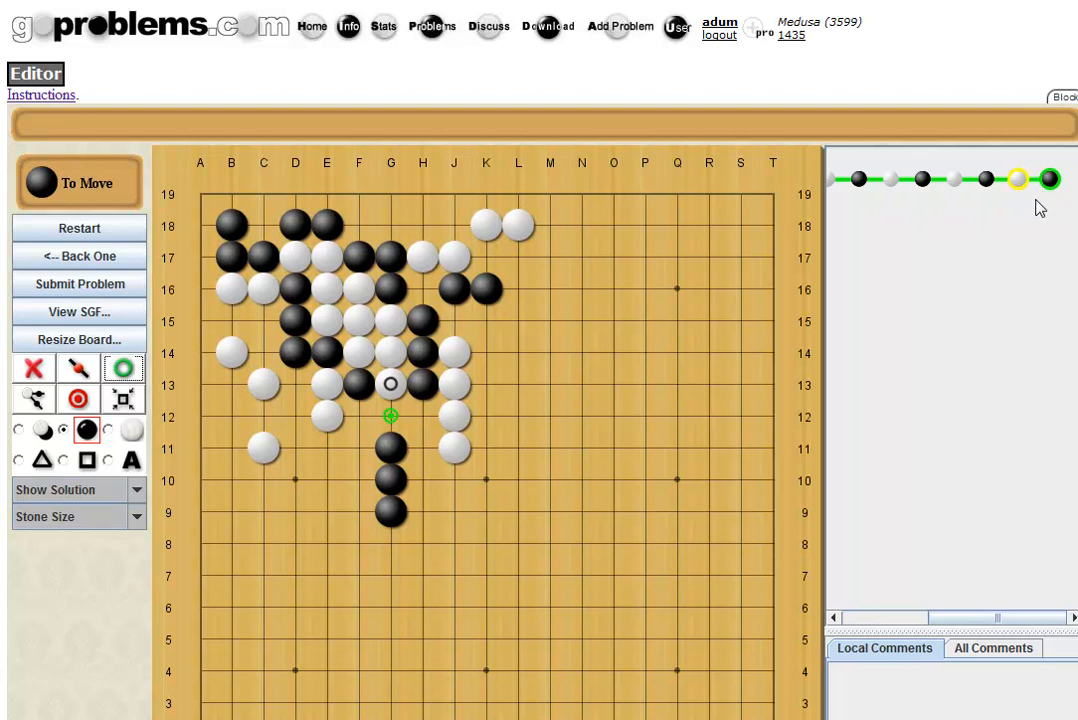
{"action": "left_click", "coordinate": [1050, 180]}
{"action": "left_click", "coordinate": [1020, 182]}
{"action": "left_click", "coordinate": [987, 182]}
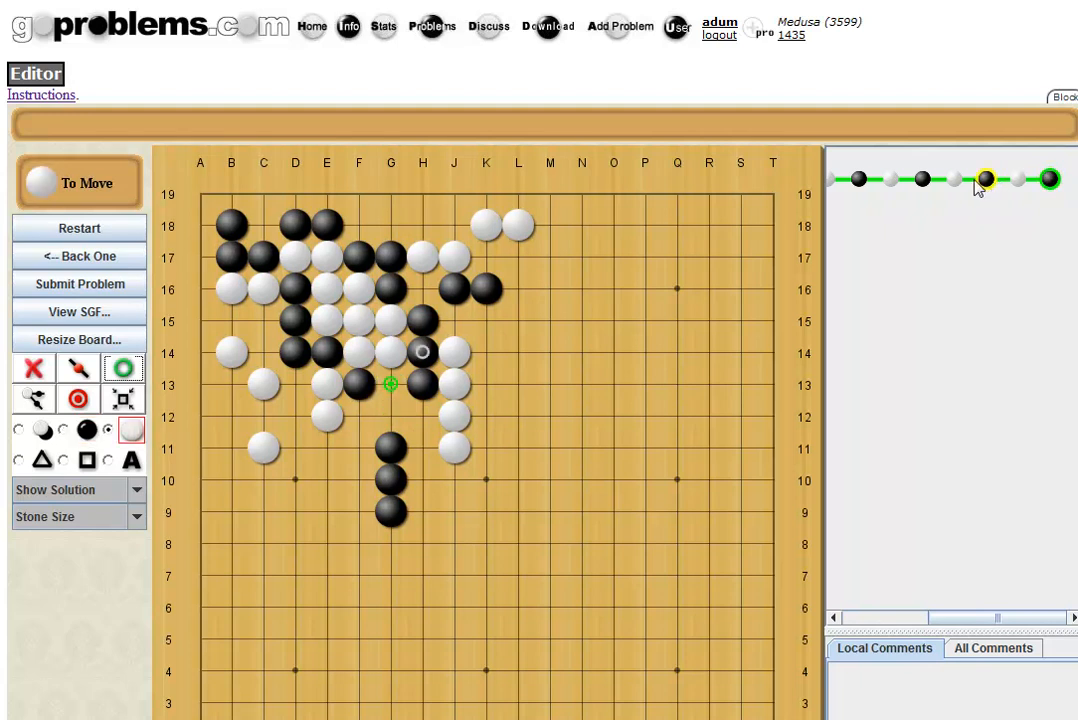
{"action": "left_click", "coordinate": [954, 181]}
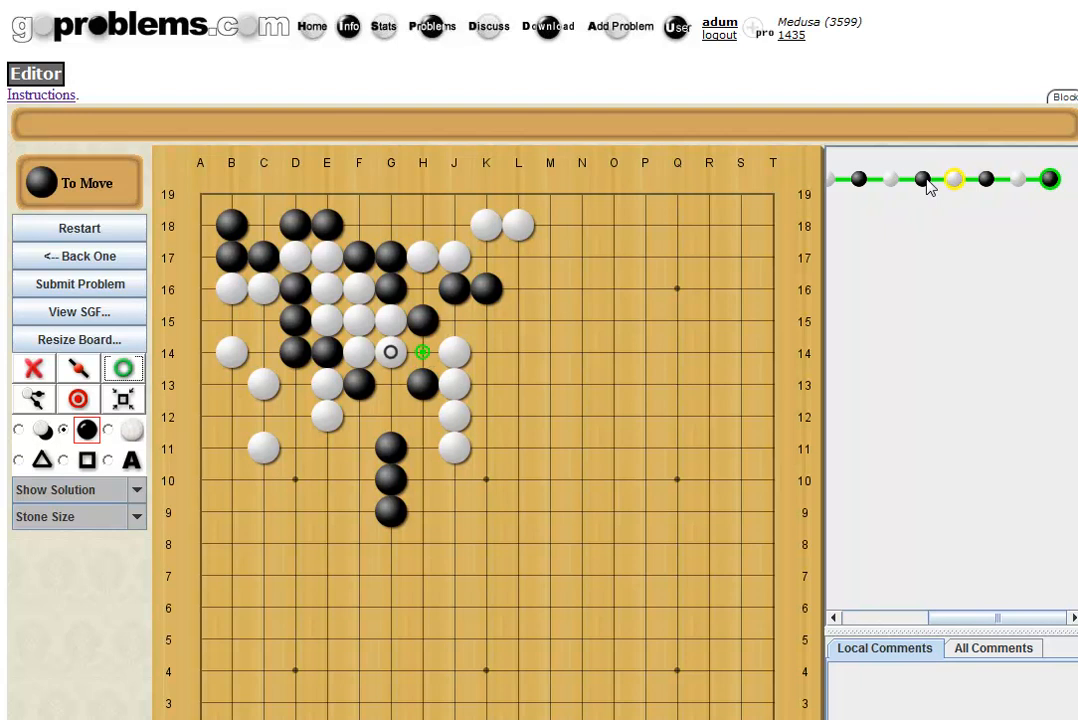
{"action": "left_click", "coordinate": [923, 181]}
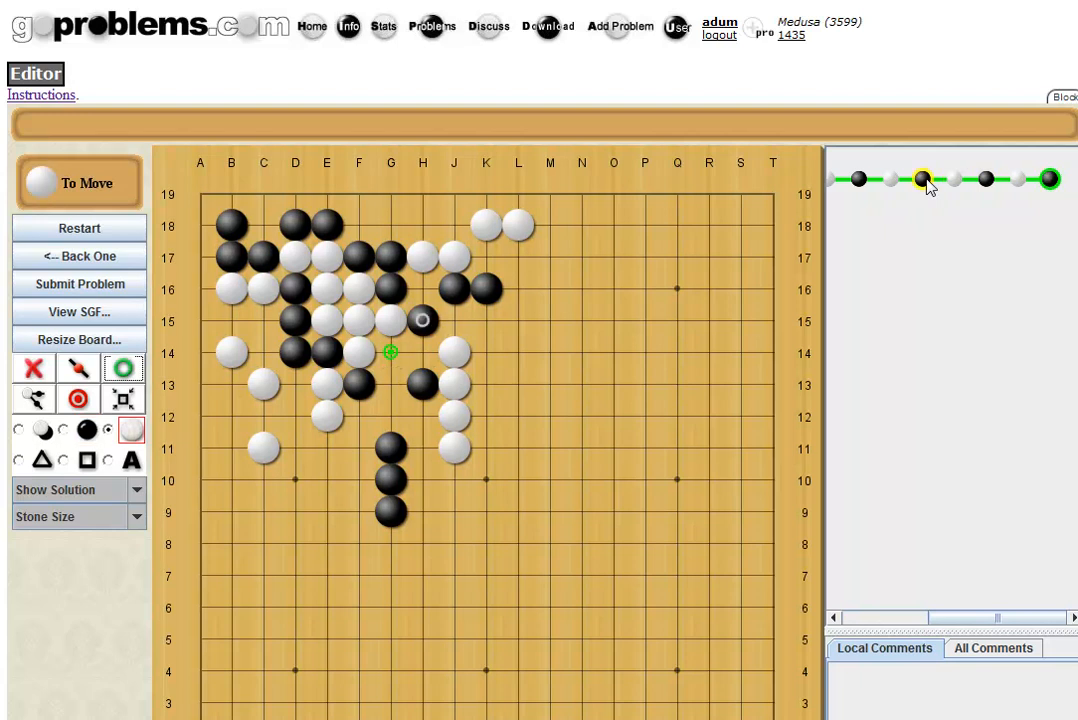
{"action": "left_click", "coordinate": [890, 182]}
{"action": "left_click", "coordinate": [860, 182]}
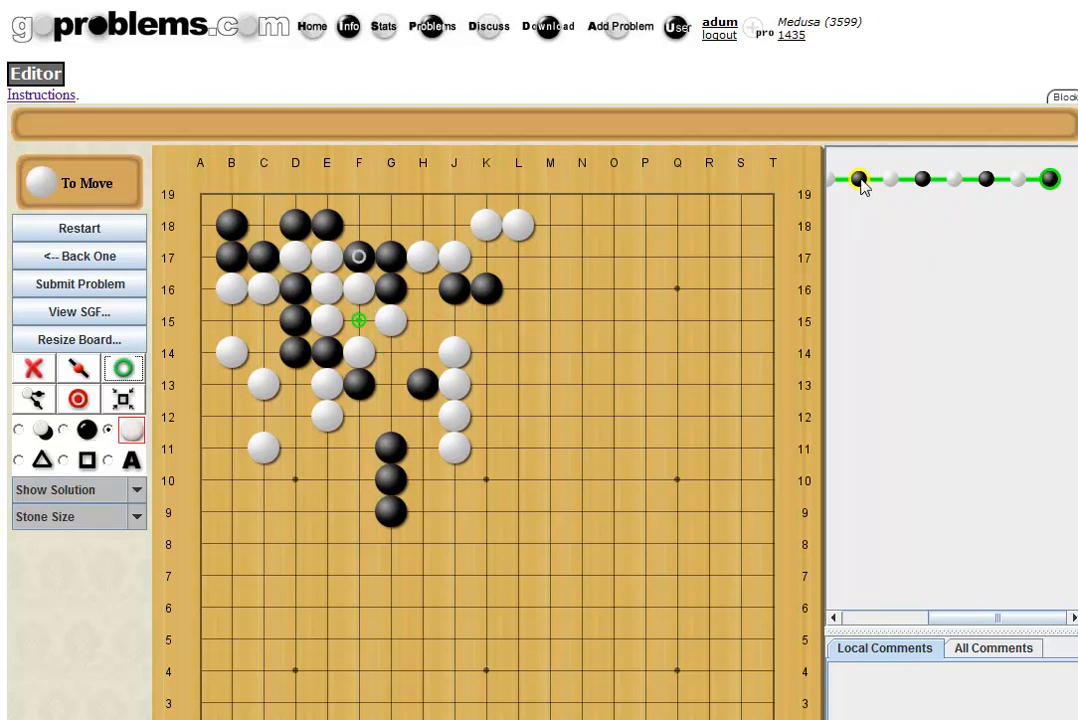
{"action": "left_click", "coordinate": [841, 185]}
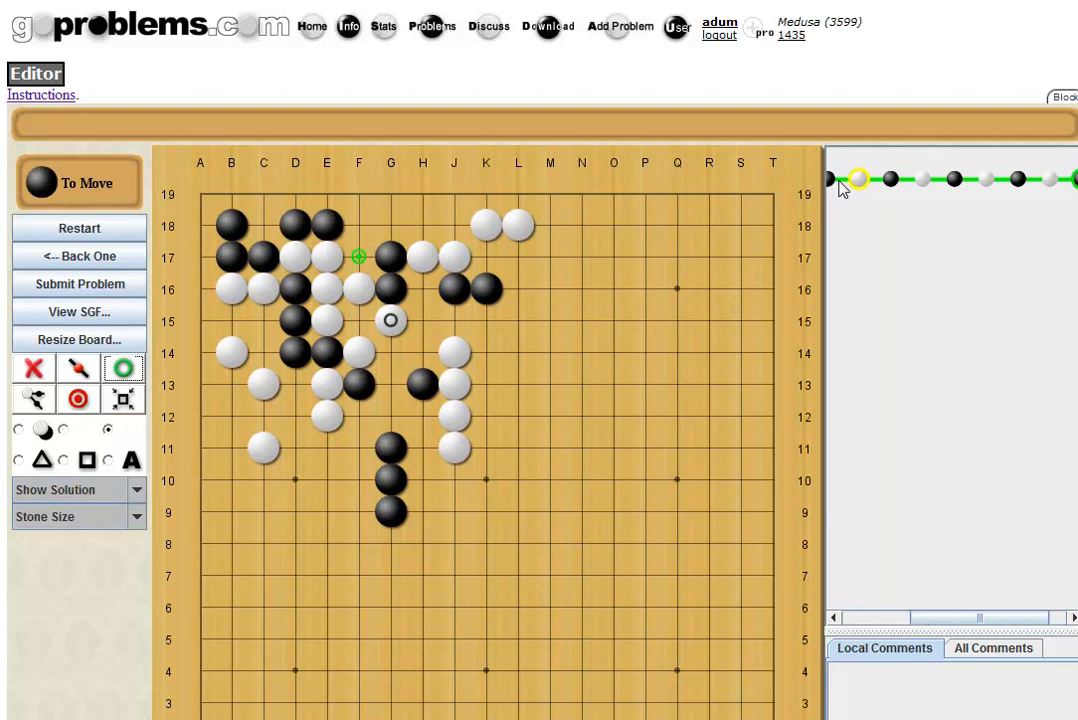
{"action": "left_click", "coordinate": [841, 190]}
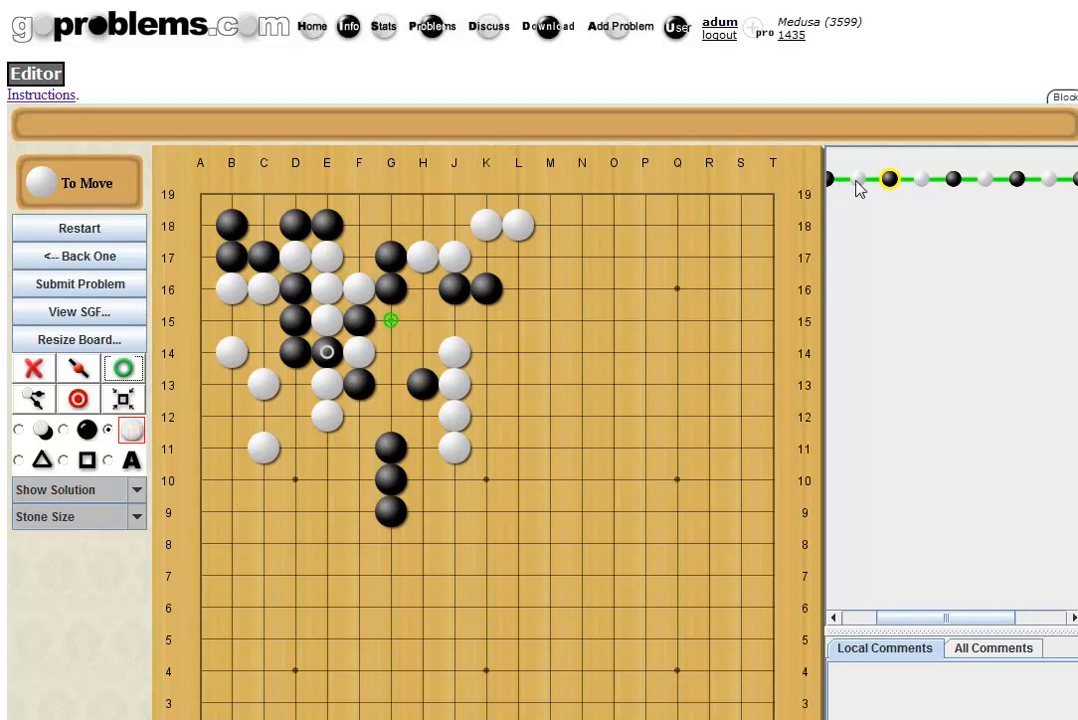
{"action": "left_click", "coordinate": [858, 186]}
{"action": "left_click", "coordinate": [861, 185]}
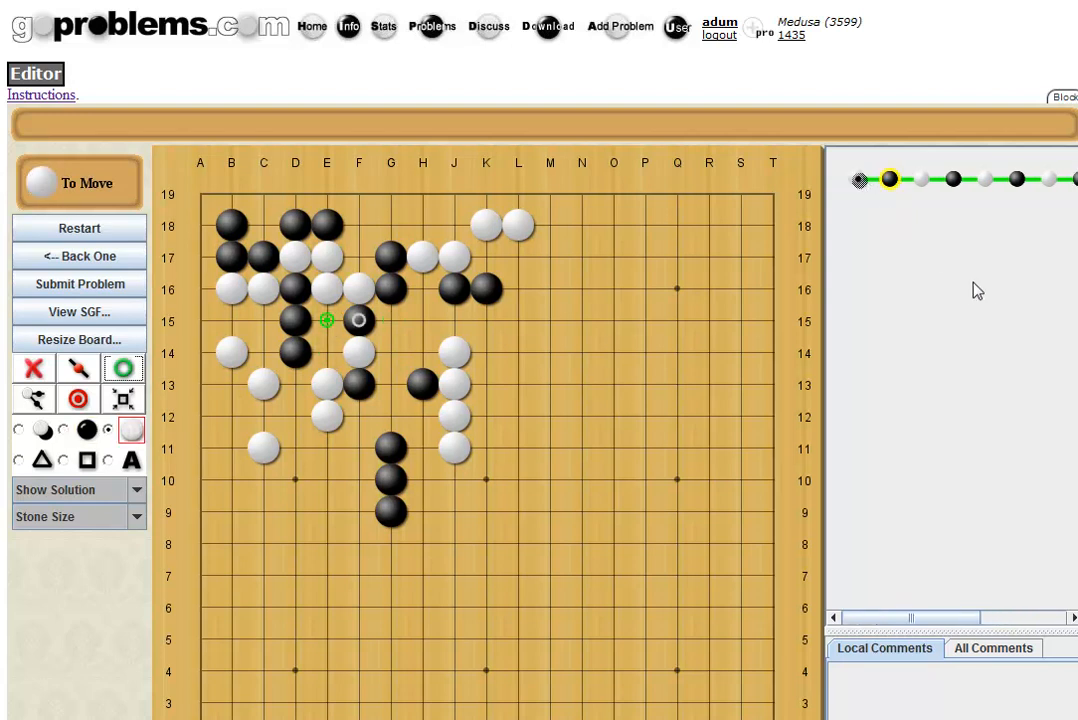
Add a variation where White answers F15 at E14 and Black replies E15.
{"action": "left_click", "coordinate": [328, 354]}
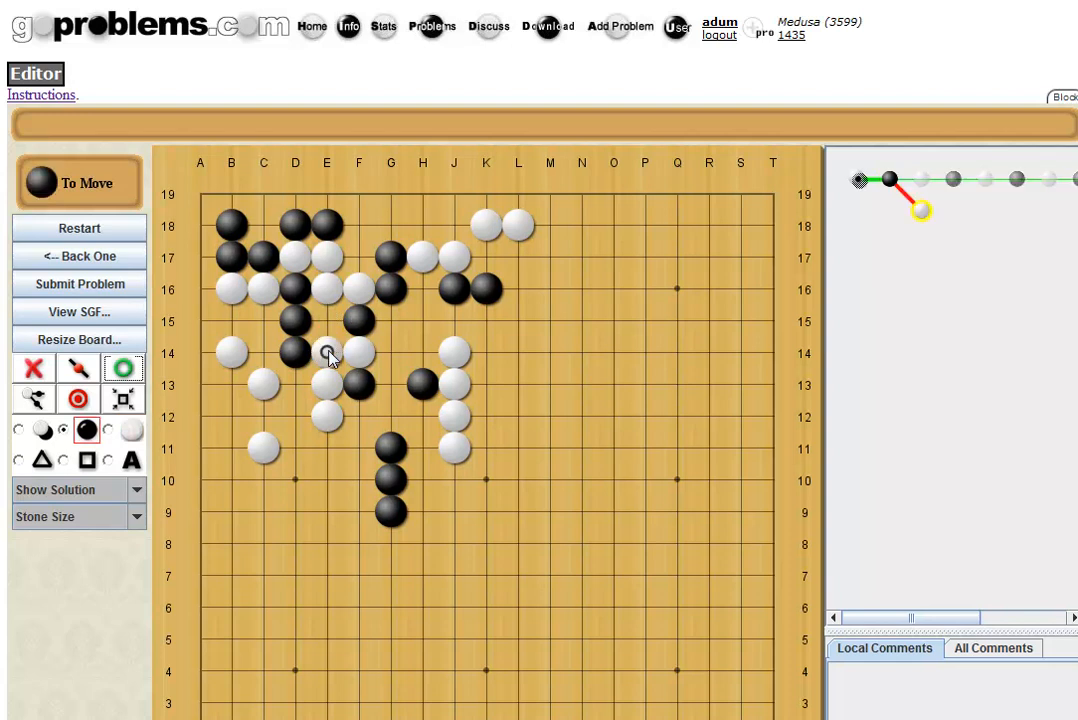
{"action": "left_click", "coordinate": [327, 321]}
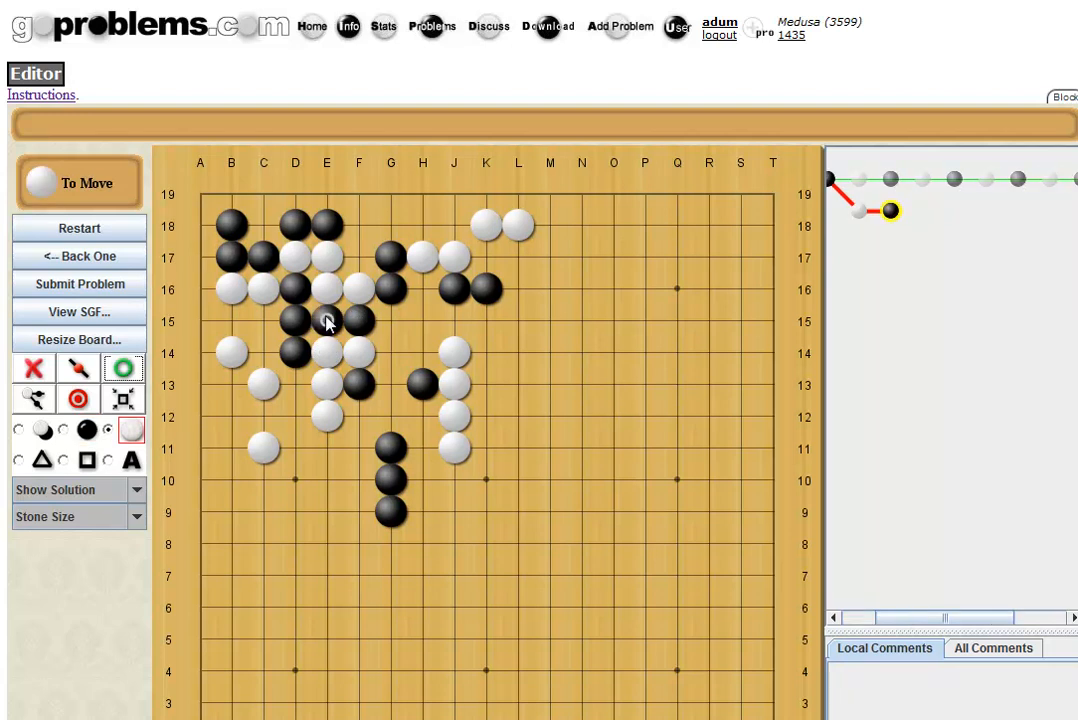
{"action": "left_click", "coordinate": [856, 211]}
{"action": "left_click", "coordinate": [863, 184]}
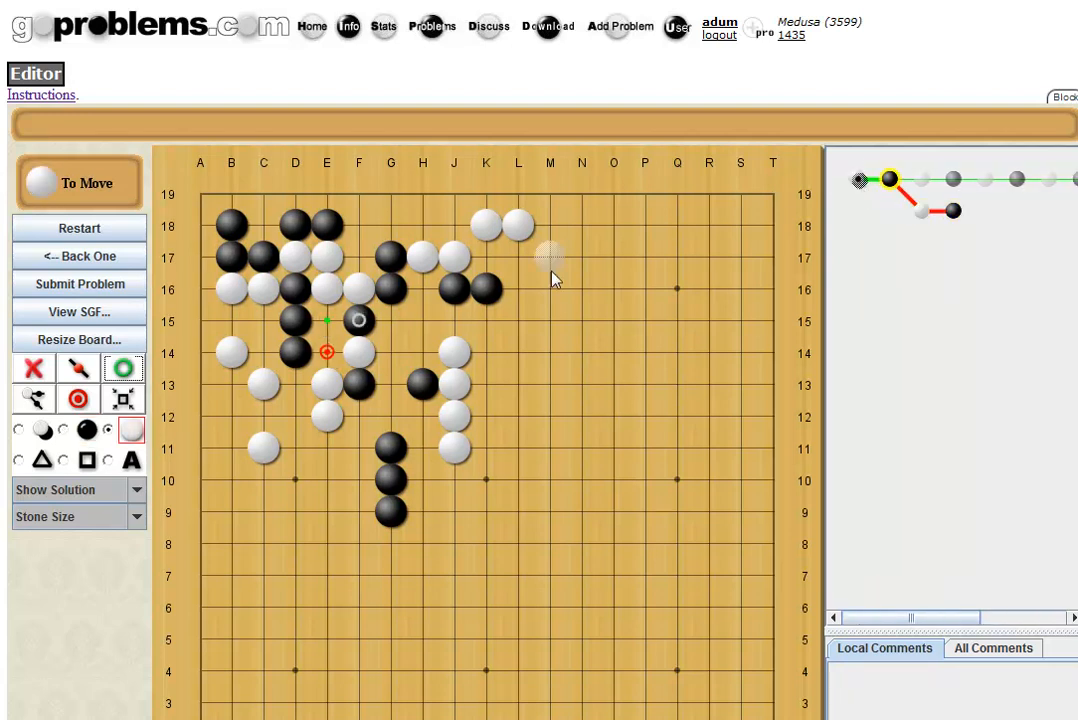
Add a second variation: White G15 answered by Black E15.
{"action": "left_click", "coordinate": [398, 323]}
{"action": "left_click", "coordinate": [329, 321]}
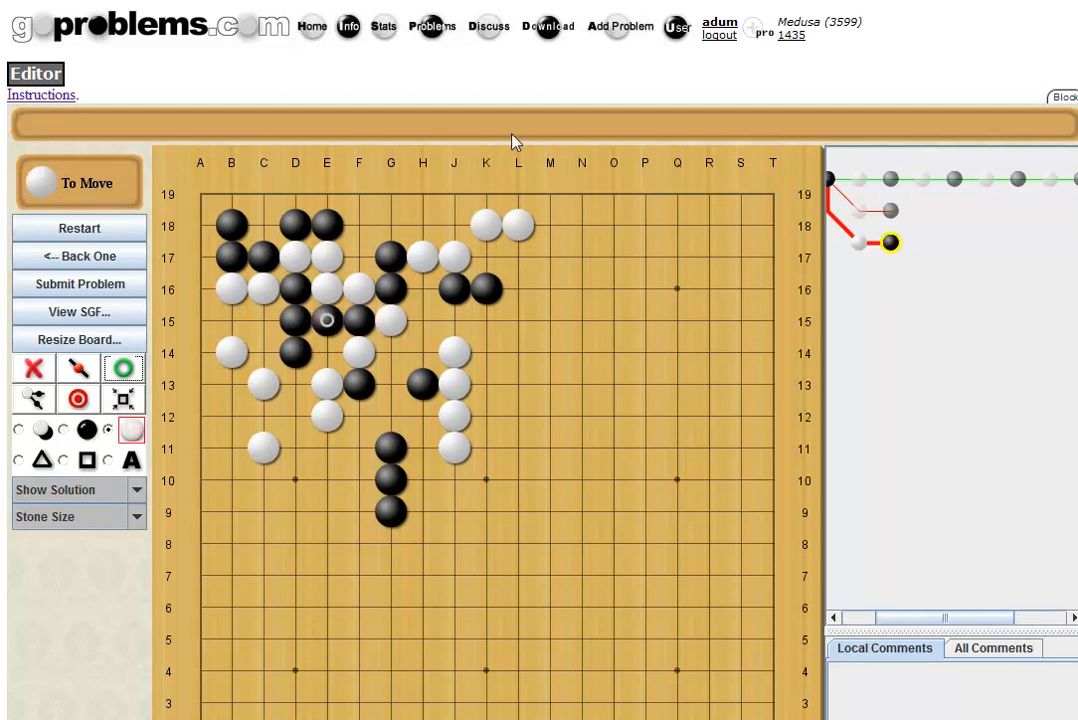
{"action": "left_click", "coordinate": [870, 188]}
{"action": "left_click", "coordinate": [862, 183]}
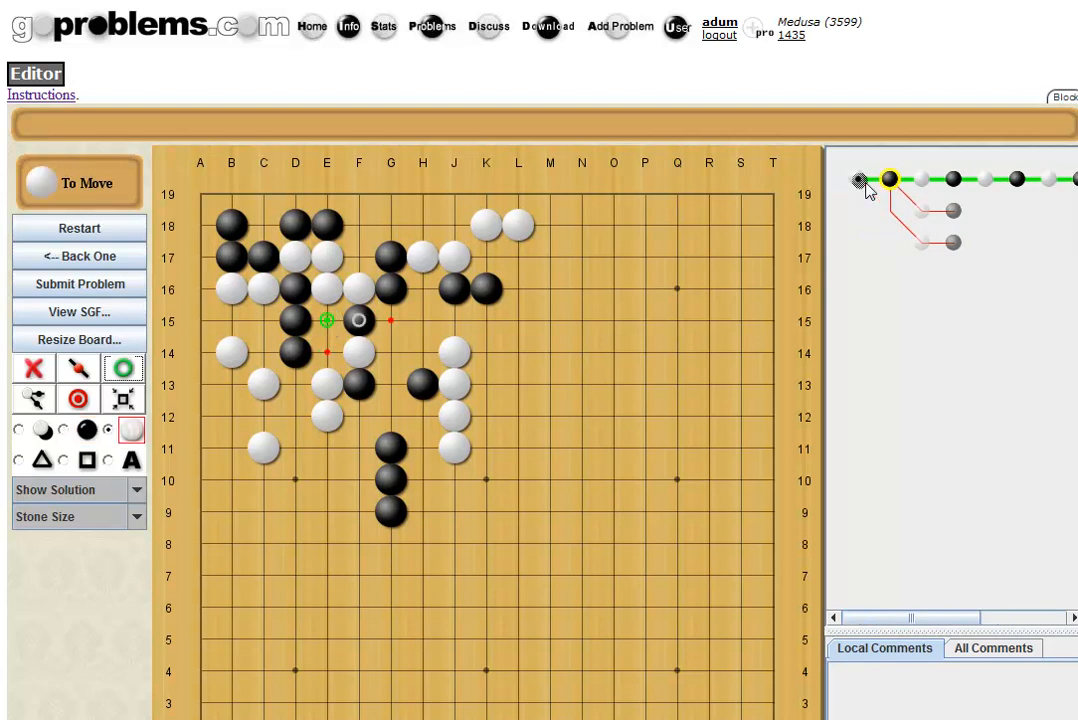
Add a third variation, White F18 with Black F17, and return to the starting position.
{"action": "left_click", "coordinate": [358, 225]}
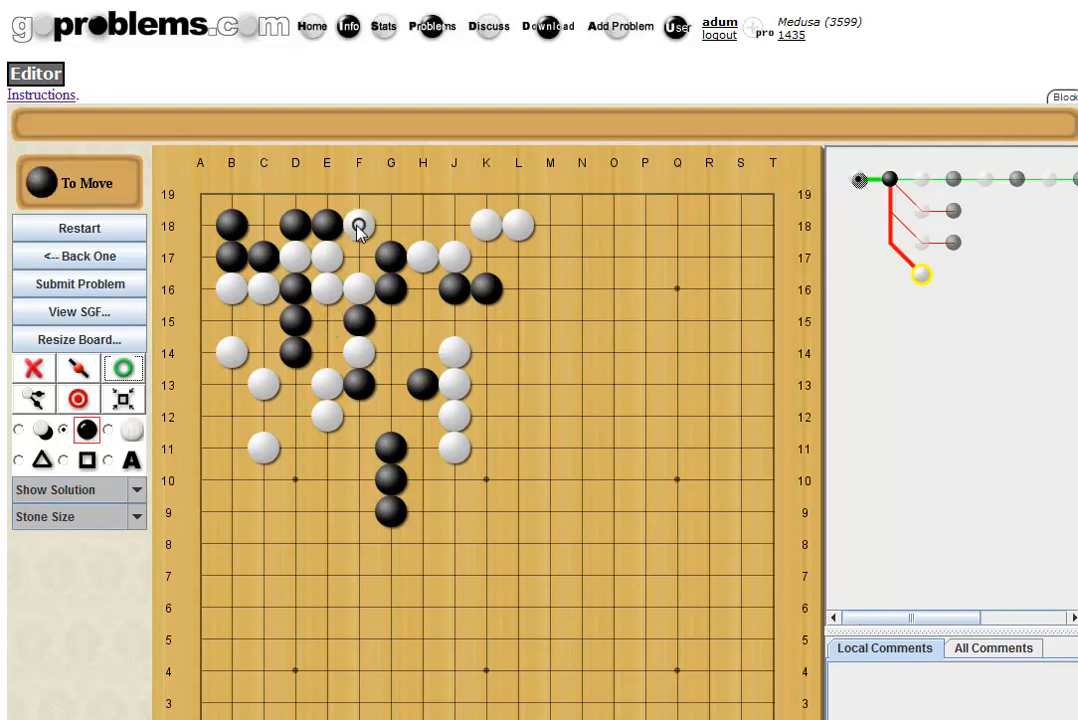
{"action": "left_click", "coordinate": [358, 259]}
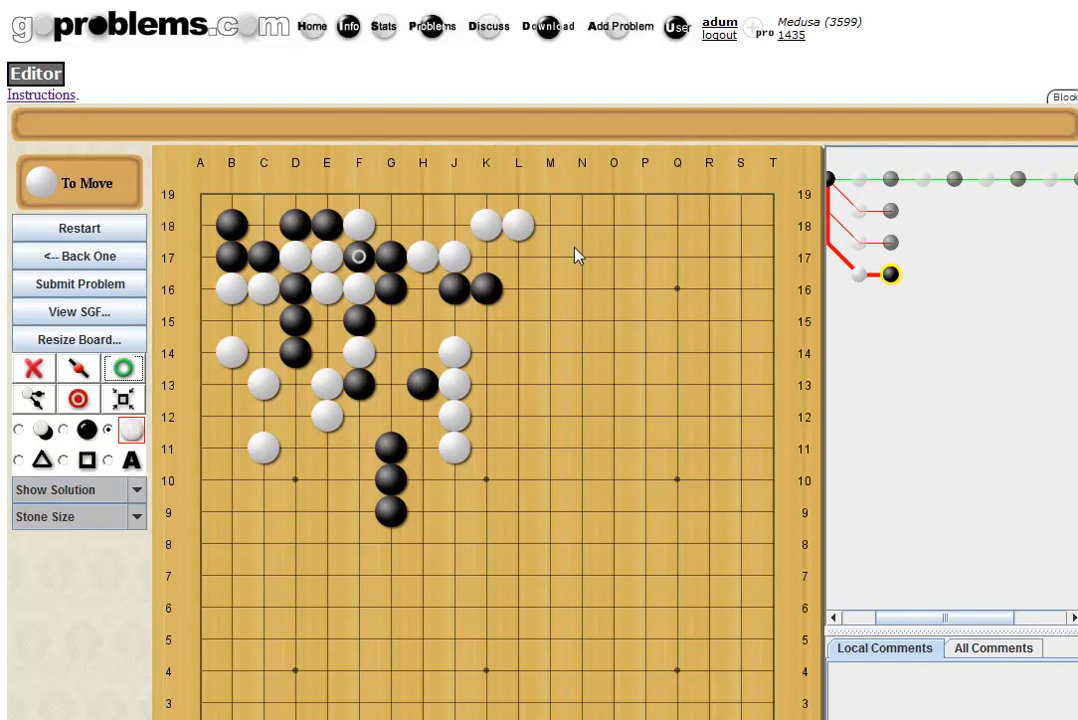
{"action": "left_click", "coordinate": [80, 258]}
{"action": "left_click", "coordinate": [81, 260]}
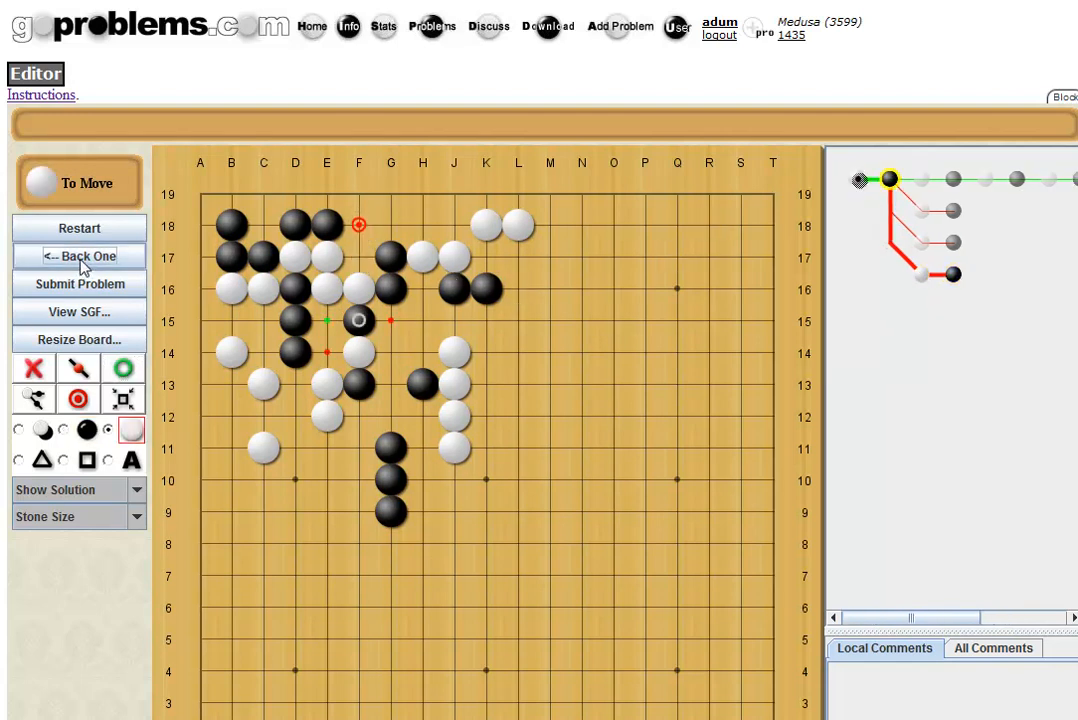
{"action": "left_click", "coordinate": [83, 260]}
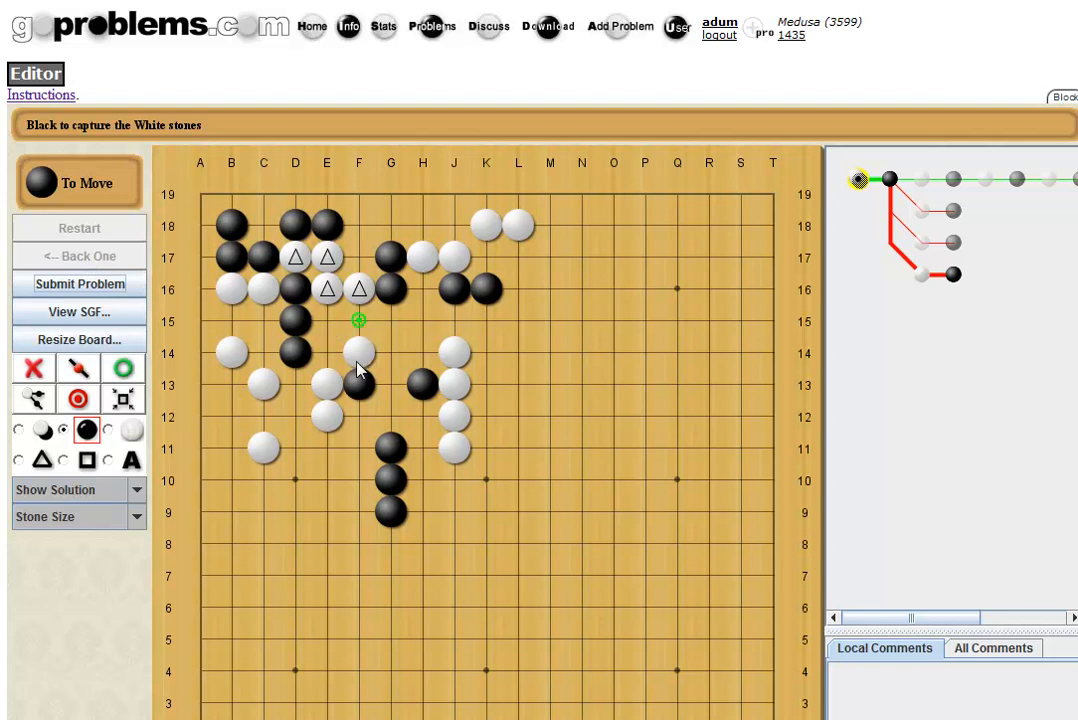
Try the sequence E15, F15, E14, H14, then step back to the starting position.
{"action": "left_click", "coordinate": [327, 321]}
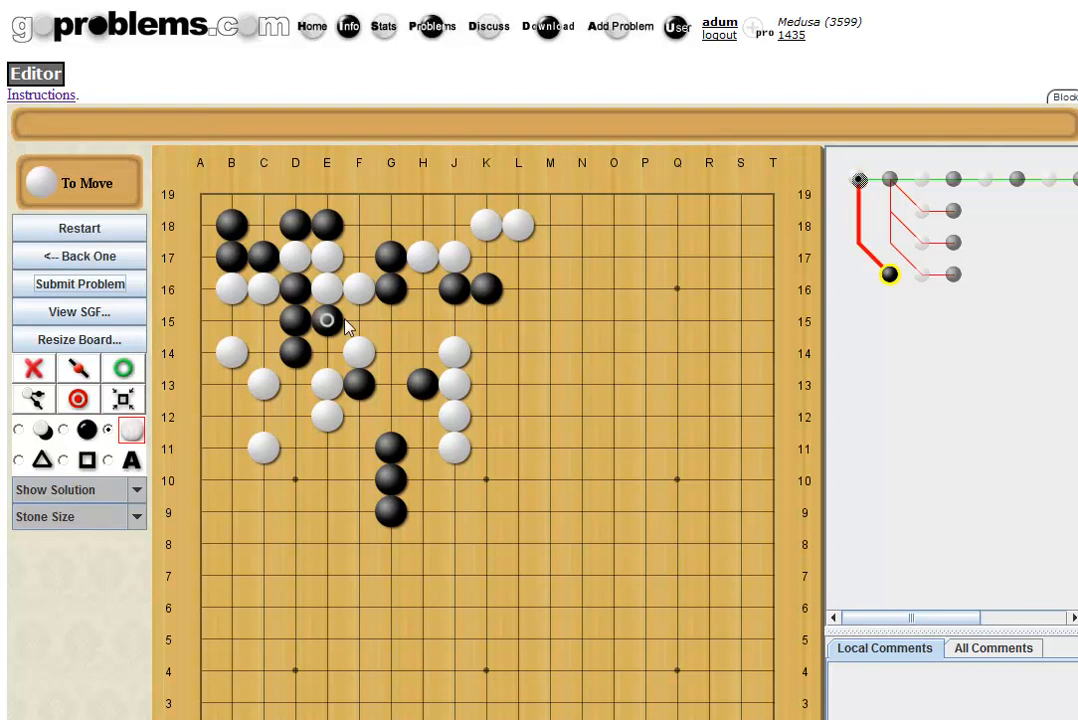
{"action": "left_click", "coordinate": [361, 324]}
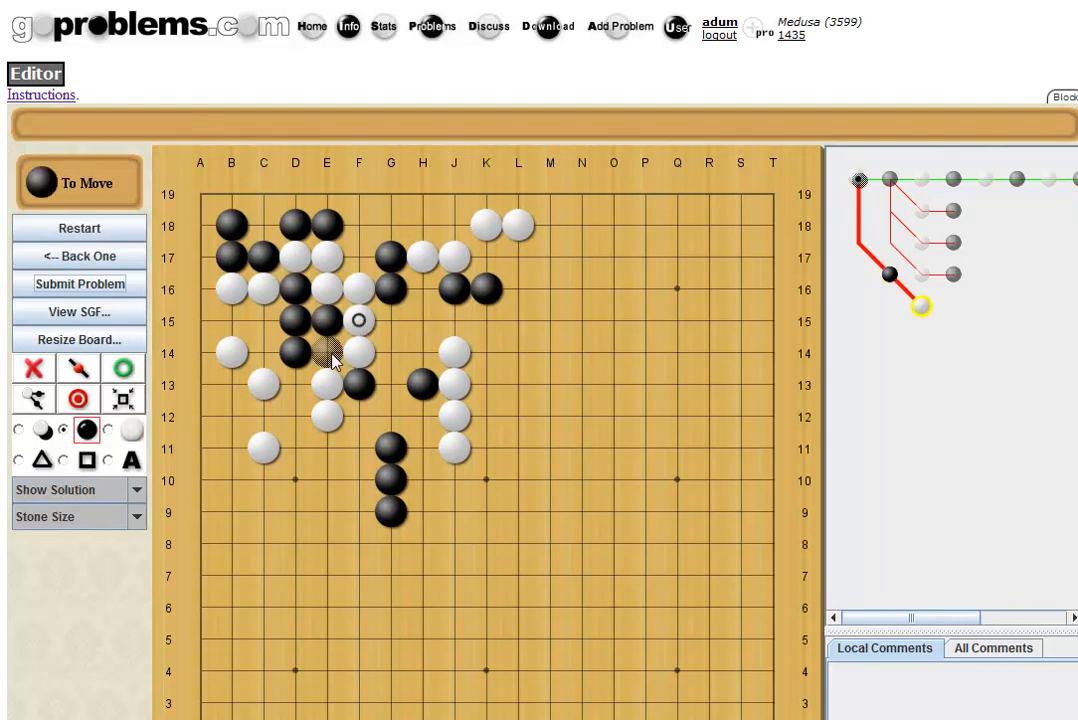
{"action": "left_click", "coordinate": [327, 353]}
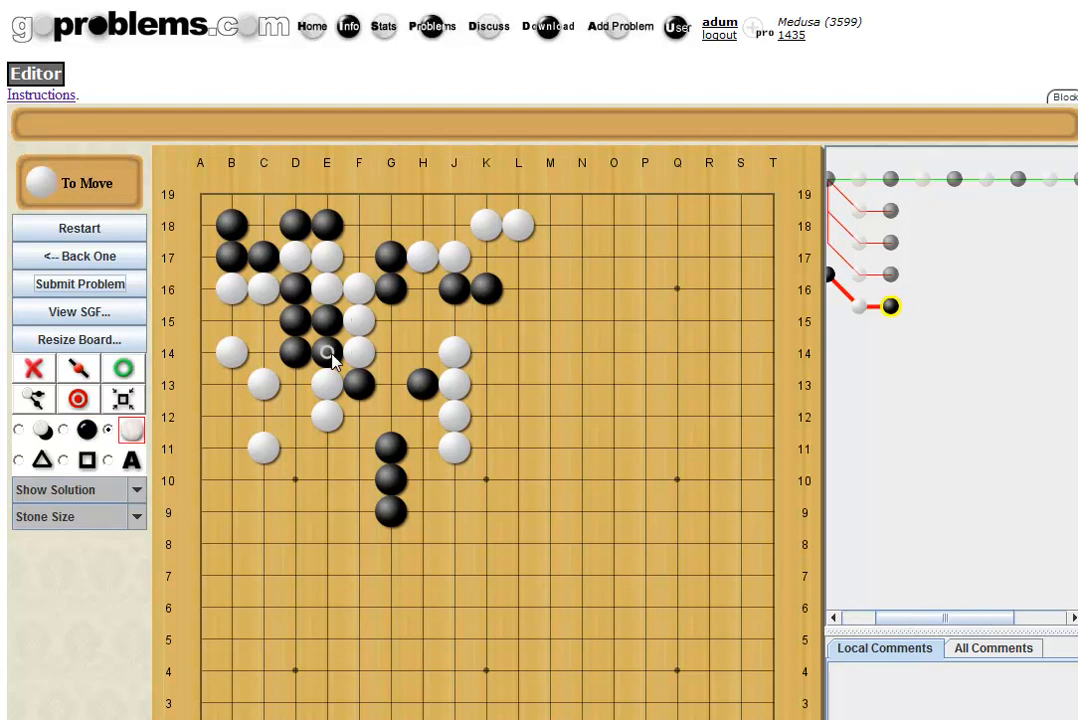
{"action": "left_click", "coordinate": [422, 362]}
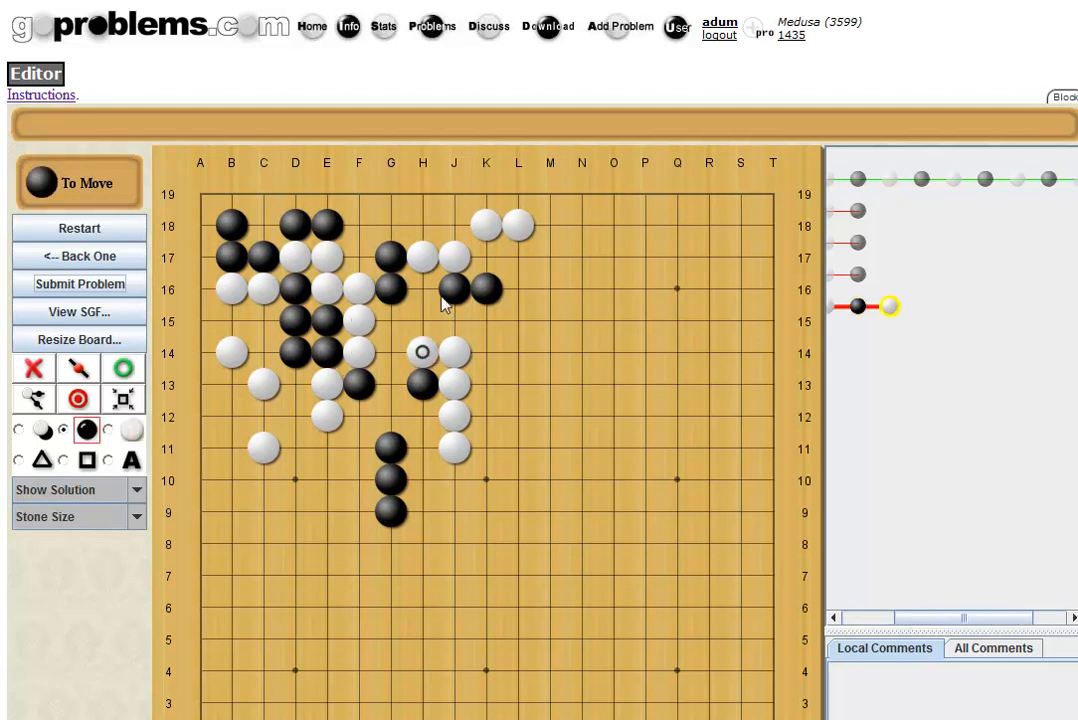
{"action": "left_click", "coordinate": [103, 262]}
{"action": "left_click", "coordinate": [103, 262]}
{"action": "left_click", "coordinate": [103, 262]}
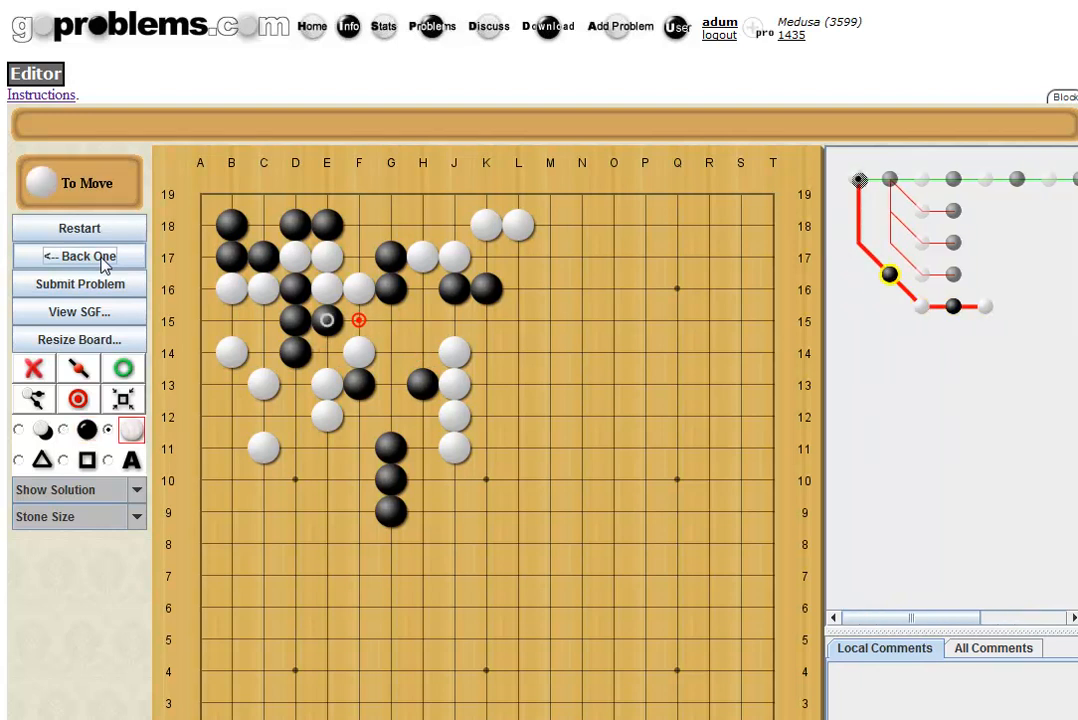
{"action": "left_click", "coordinate": [103, 262]}
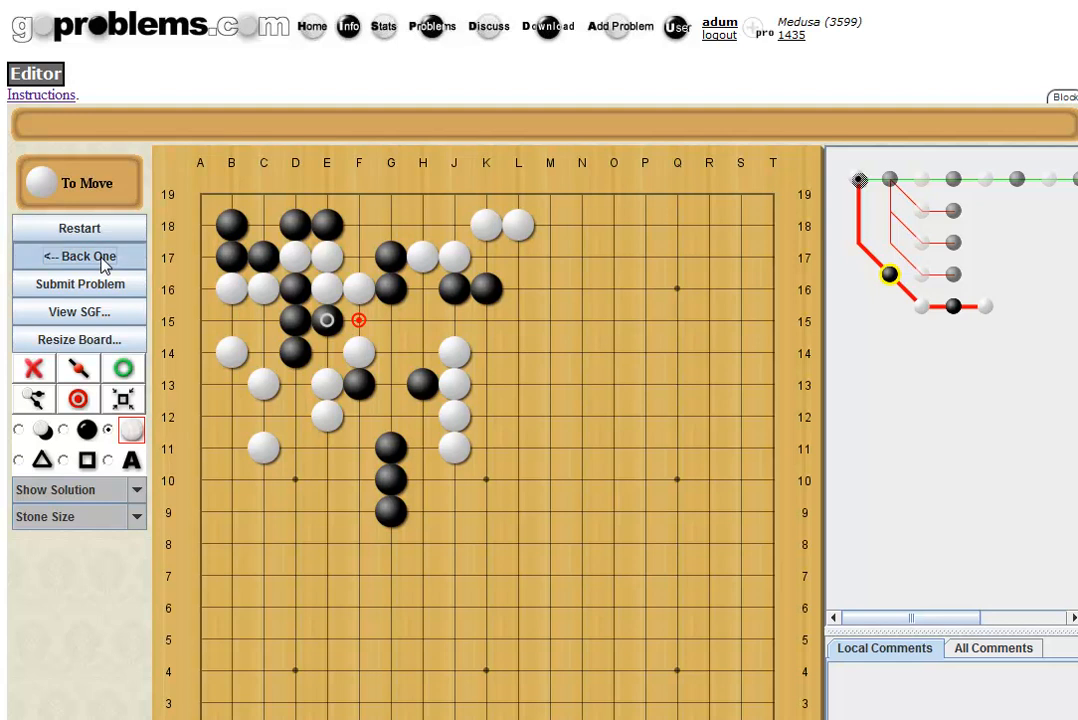
Record the line E14, F15, G14, G15, H15, H14, G13, H16, J15, G18.
{"action": "left_click", "coordinate": [328, 354]}
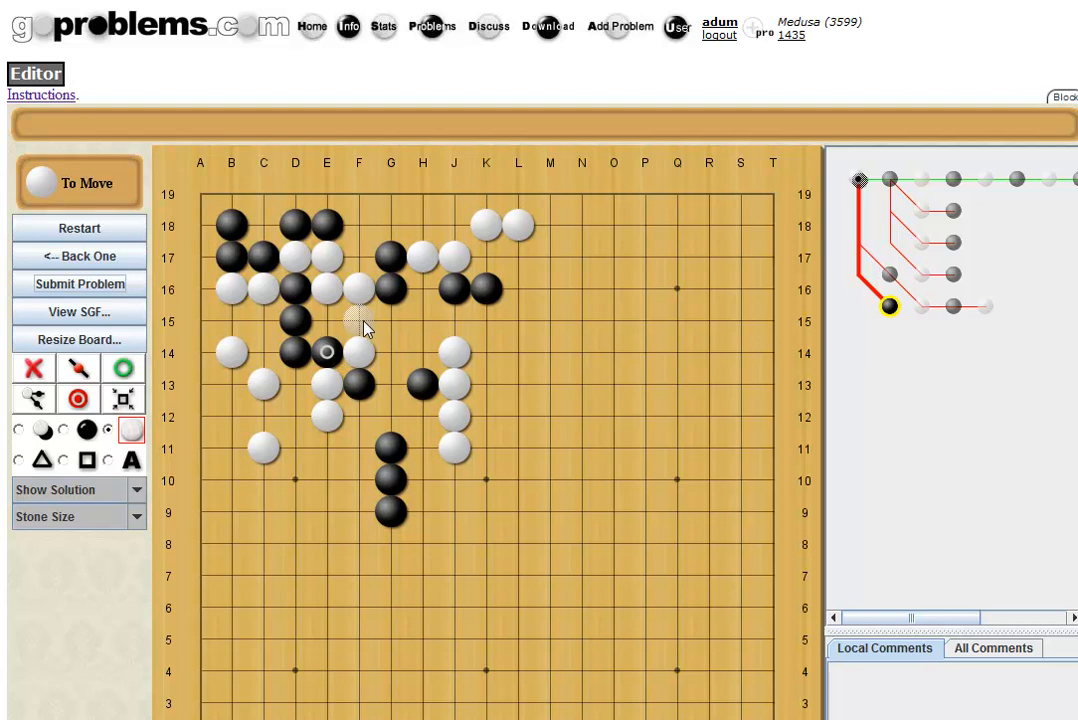
{"action": "left_click", "coordinate": [364, 329]}
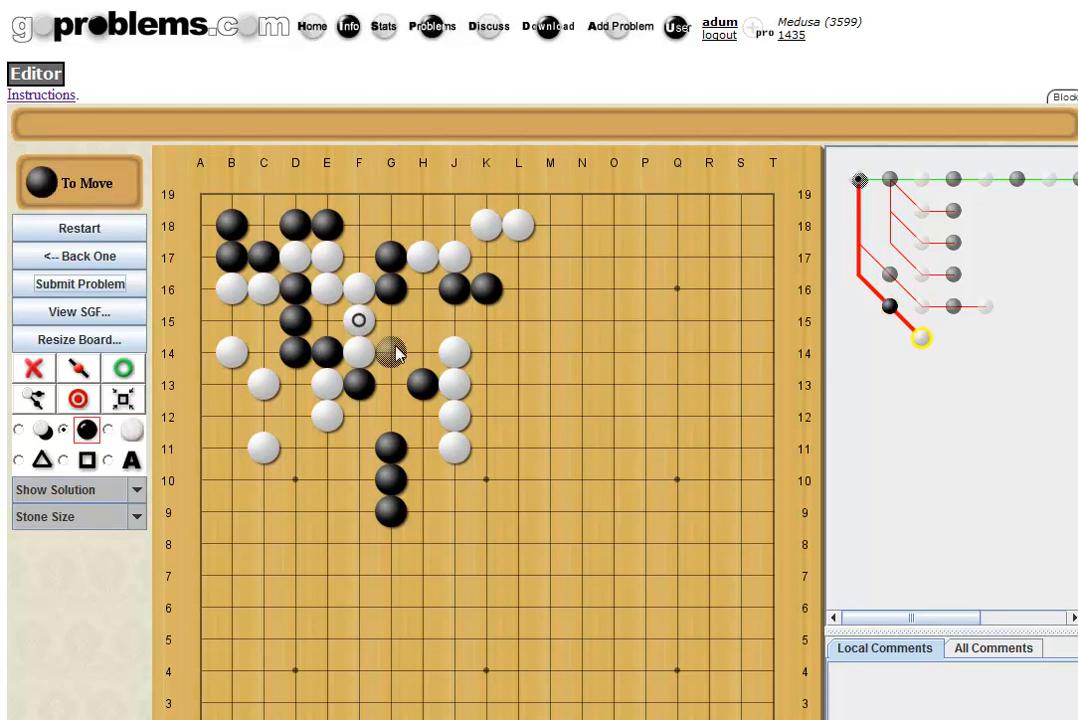
{"action": "left_click", "coordinate": [394, 353]}
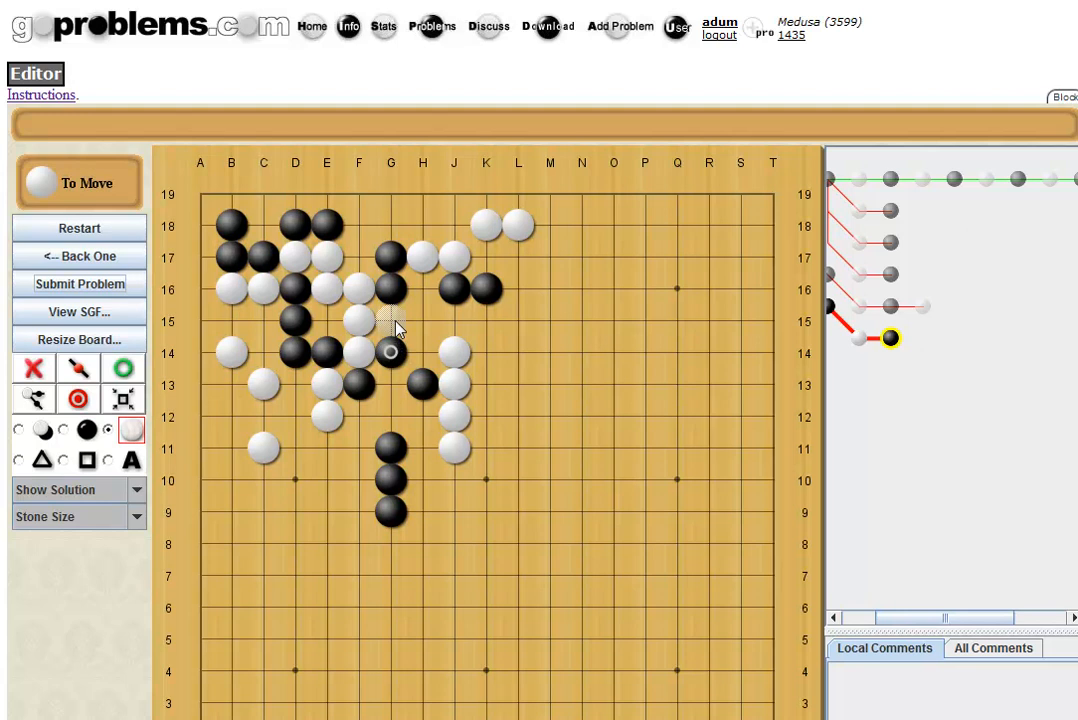
{"action": "left_click", "coordinate": [393, 322]}
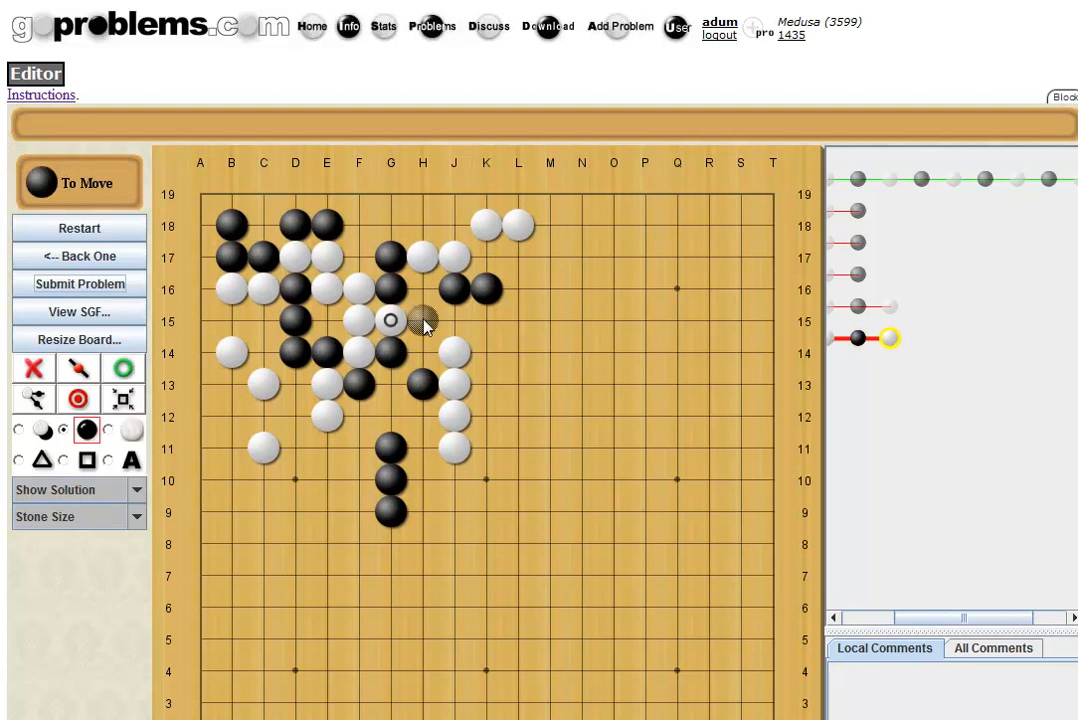
{"action": "left_click", "coordinate": [423, 321]}
{"action": "left_click", "coordinate": [422, 352]}
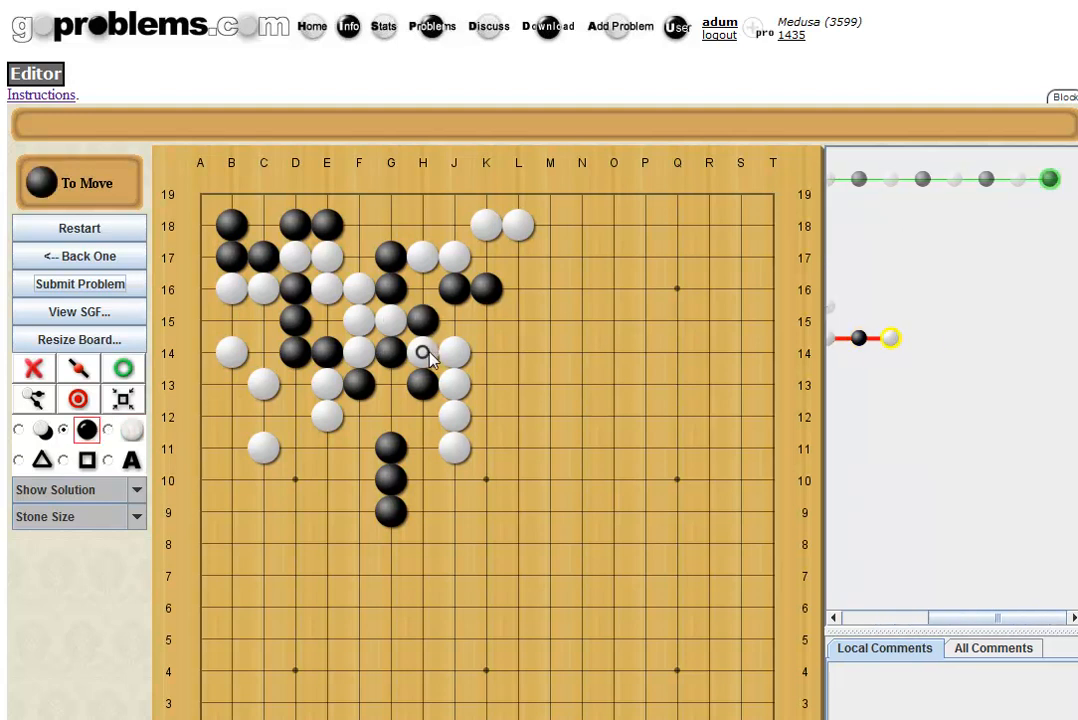
{"action": "left_click", "coordinate": [391, 384]}
{"action": "left_click", "coordinate": [422, 289]}
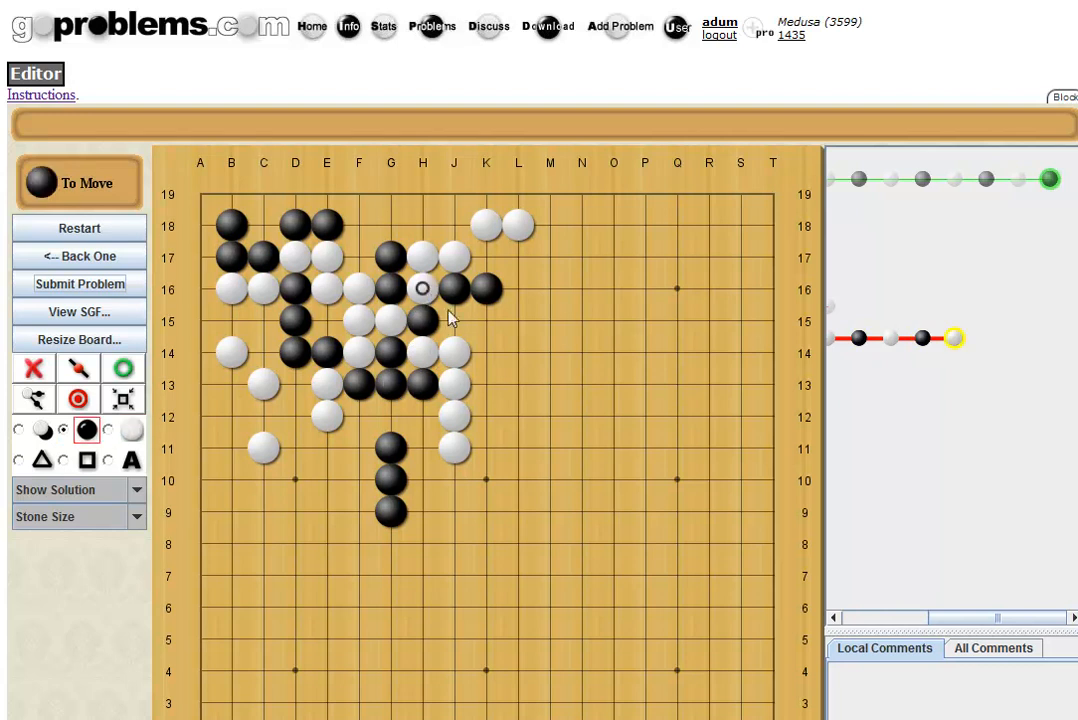
{"action": "left_click", "coordinate": [454, 321]}
{"action": "left_click", "coordinate": [389, 228]}
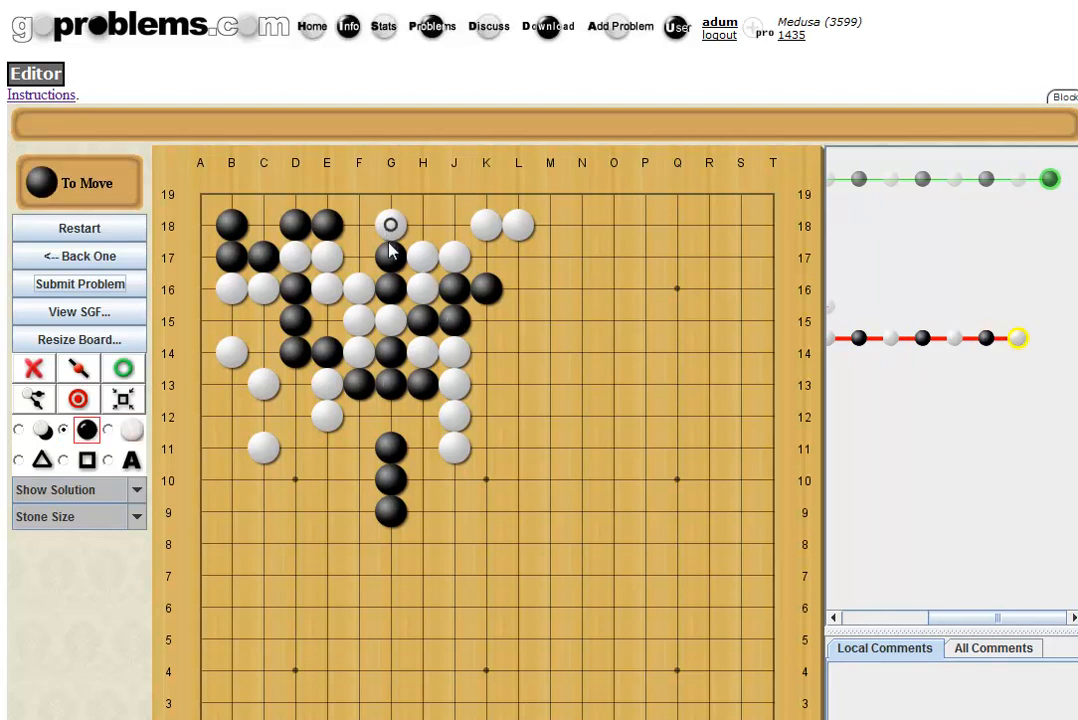
Branch earlier with H14, H15, J15, H16 and H16, J15, then return to Black's E14.
{"action": "key", "text": "Left"}
{"action": "key", "text": "Left"}
{"action": "key", "text": "Left"}
{"action": "key", "text": "Left"}
{"action": "key", "text": "Left"}
{"action": "key", "text": "Left"}
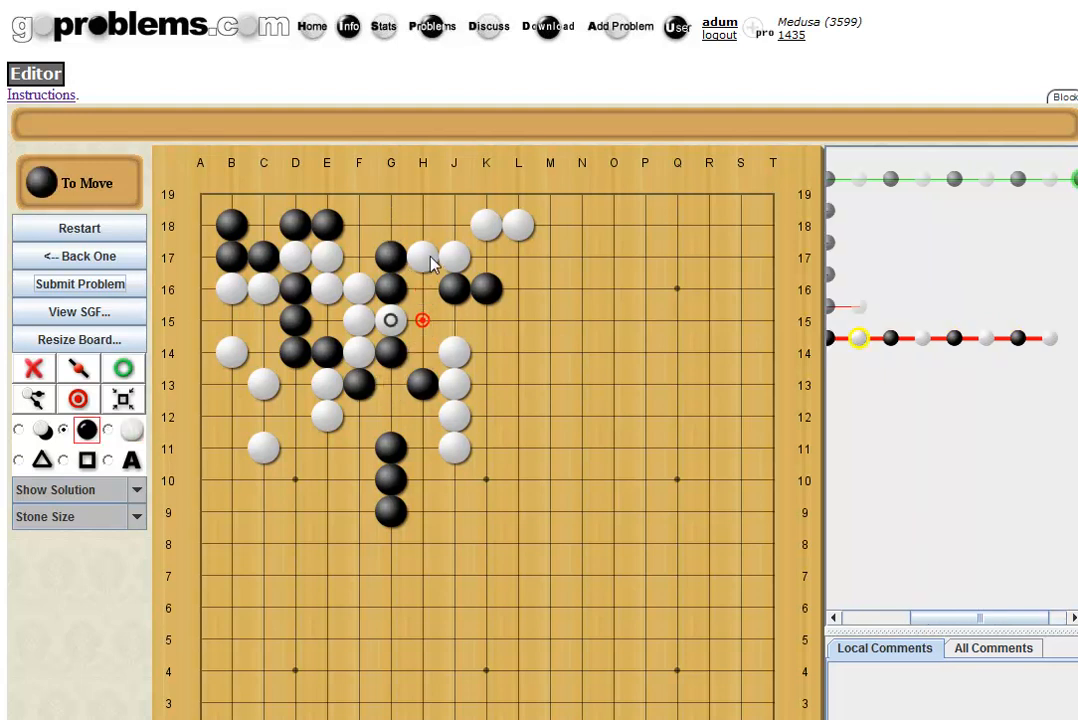
{"action": "left_click", "coordinate": [422, 352]}
{"action": "left_click", "coordinate": [422, 320]}
{"action": "left_click", "coordinate": [451, 325]}
{"action": "left_click", "coordinate": [427, 297]}
{"action": "key", "text": "Left"}
{"action": "key", "text": "Left"}
{"action": "left_click", "coordinate": [427, 297]}
{"action": "left_click", "coordinate": [452, 322]}
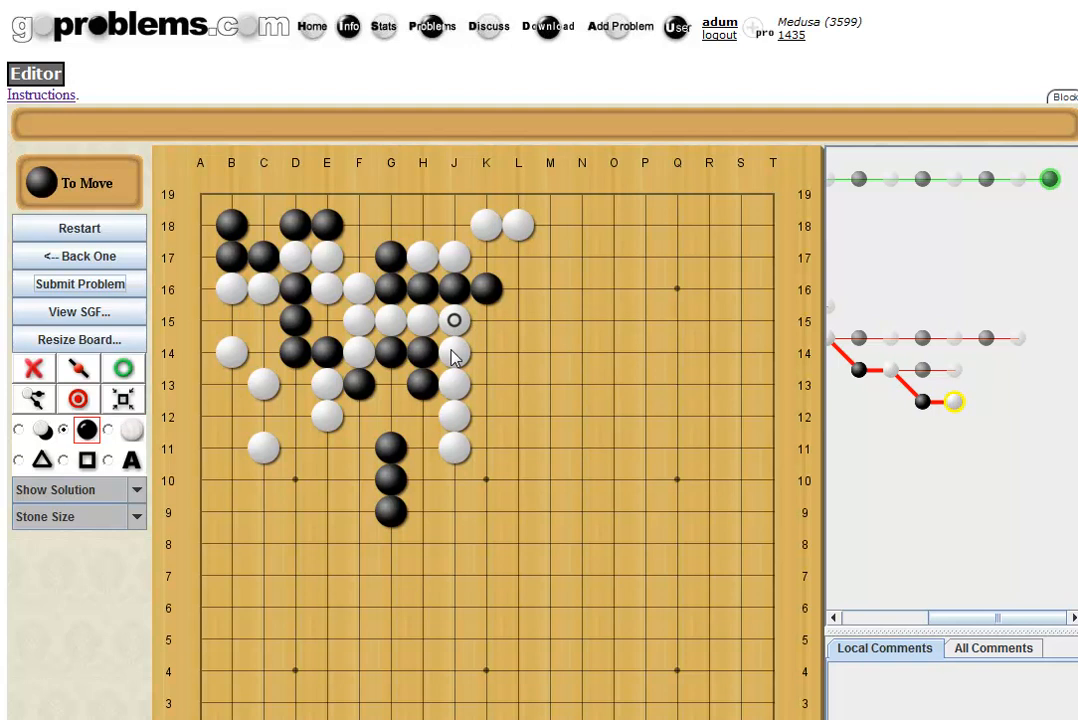
{"action": "key", "text": "Left"}
{"action": "key", "text": "Left"}
{"action": "key", "text": "Left"}
{"action": "key", "text": "Left"}
{"action": "key", "text": "Left"}
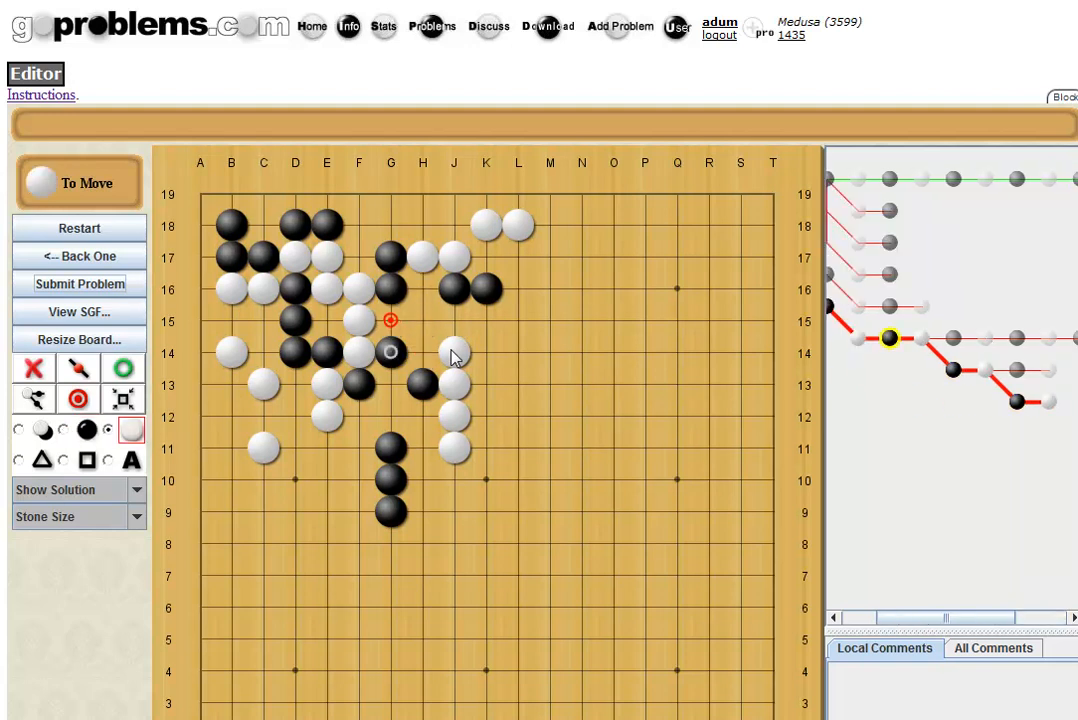
{"action": "key", "text": "Left"}
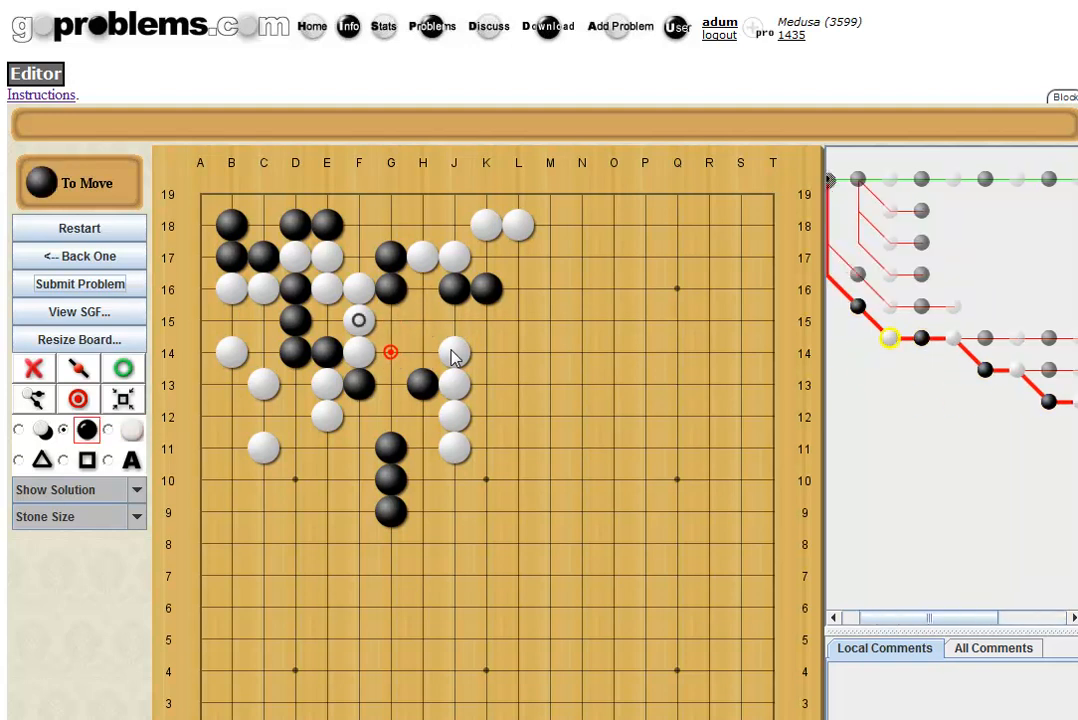
{"action": "key", "text": "Left"}
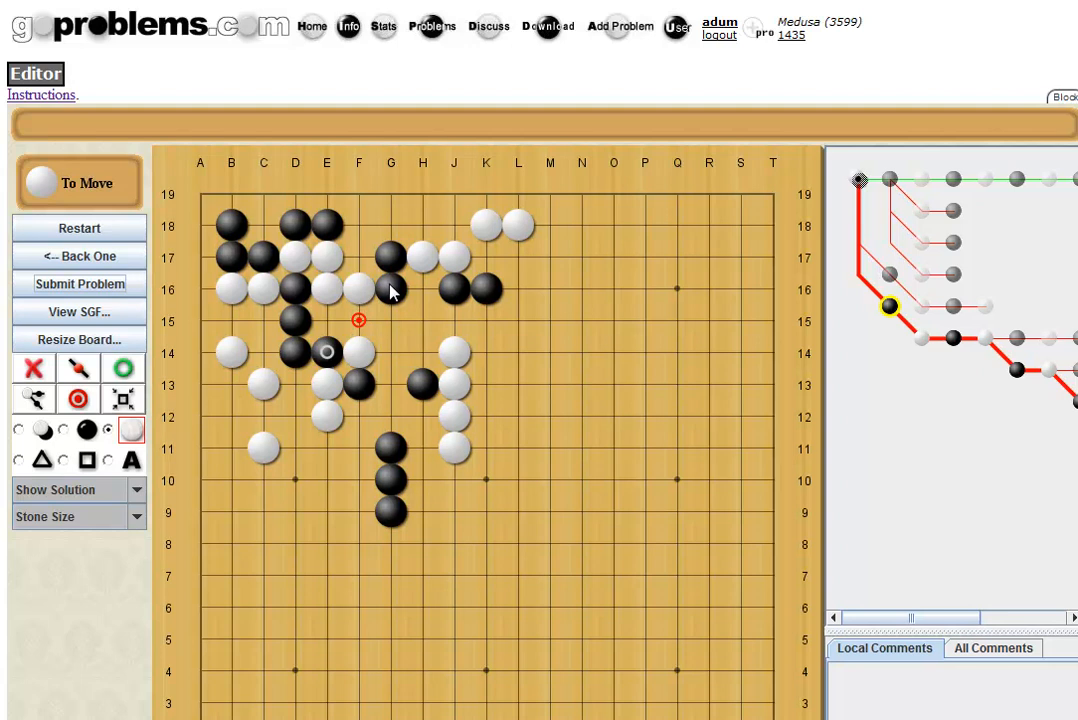
After White F15, branch with Black G15 through G14, H14, G13, F12, G12, F11 to White H12.
{"action": "key", "text": "Right"}
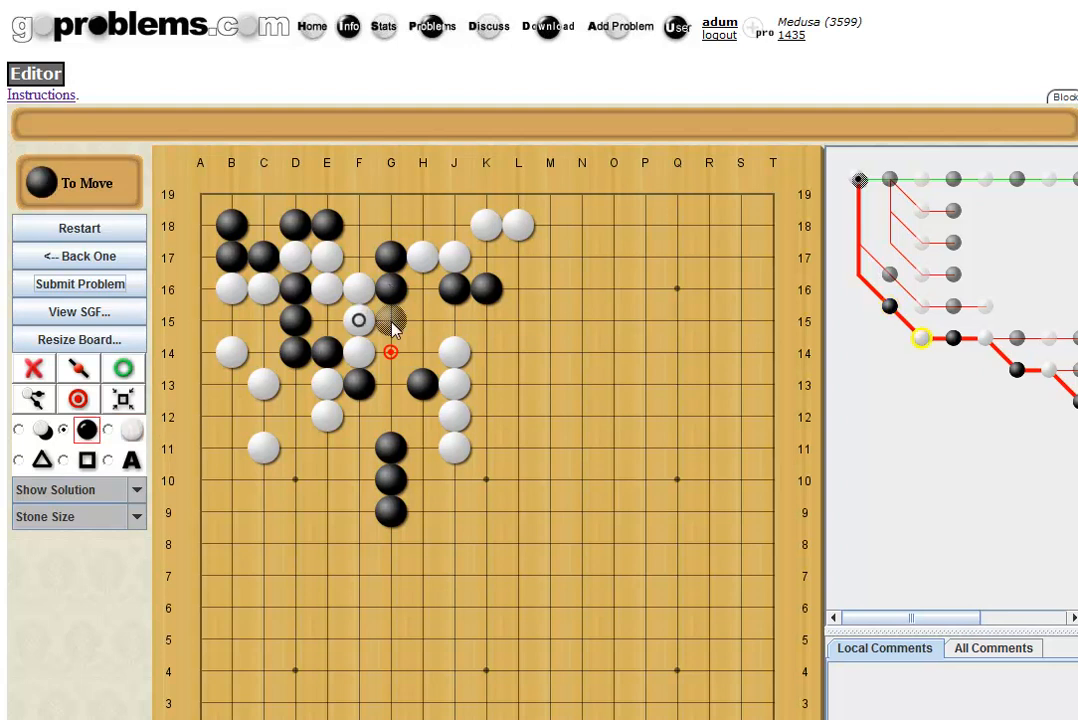
{"action": "left_click", "coordinate": [391, 321]}
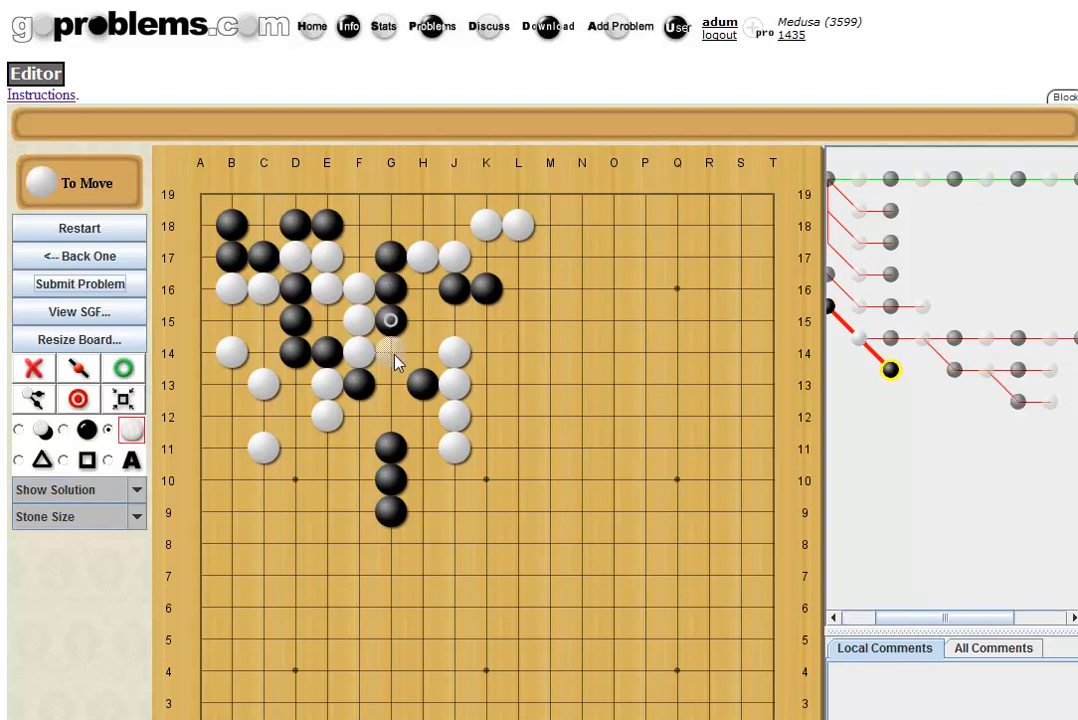
{"action": "left_click", "coordinate": [394, 356]}
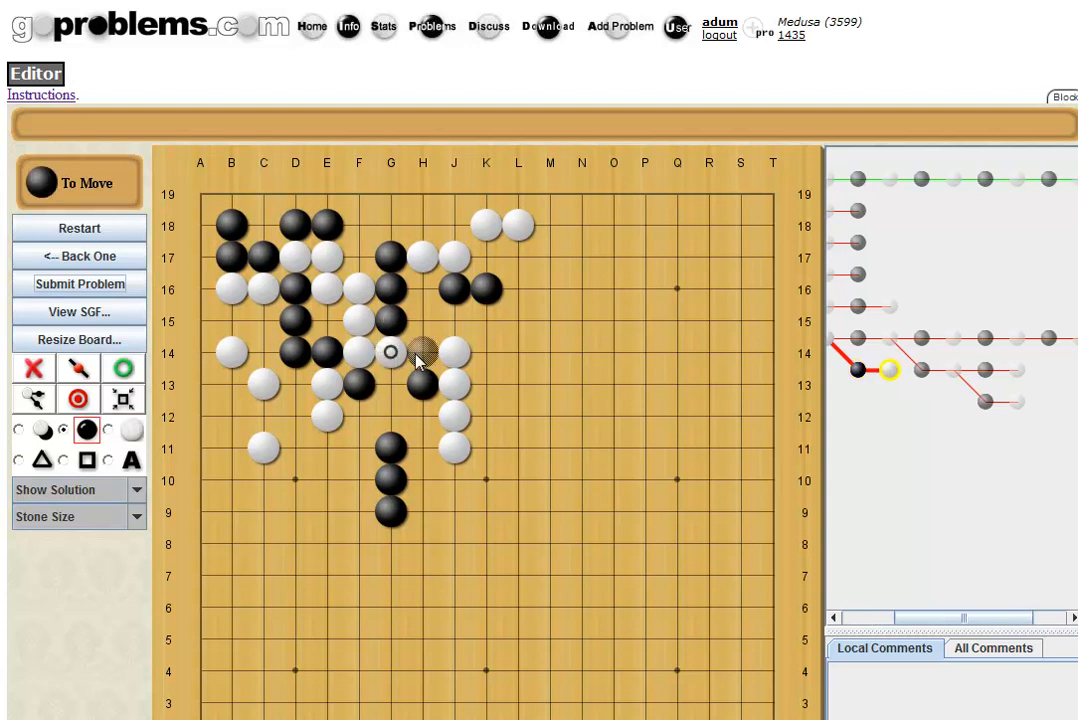
{"action": "left_click", "coordinate": [422, 352]}
{"action": "left_click", "coordinate": [392, 384]}
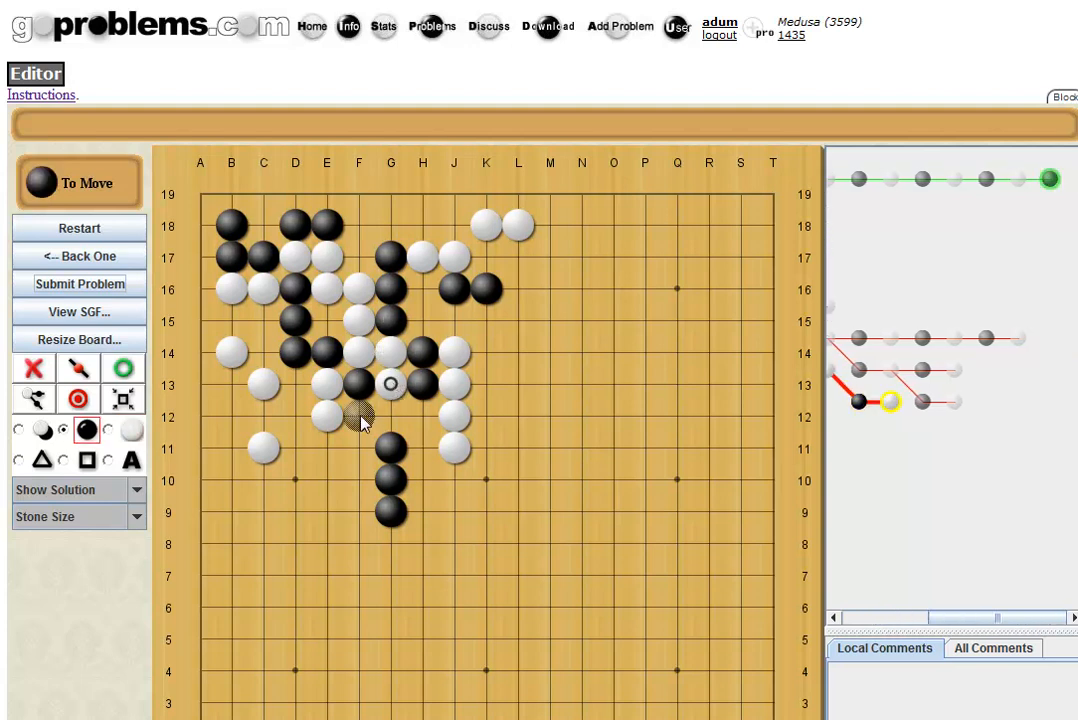
{"action": "left_click", "coordinate": [358, 414]}
{"action": "left_click", "coordinate": [388, 418]}
{"action": "left_click", "coordinate": [359, 447]}
{"action": "left_click", "coordinate": [421, 416]}
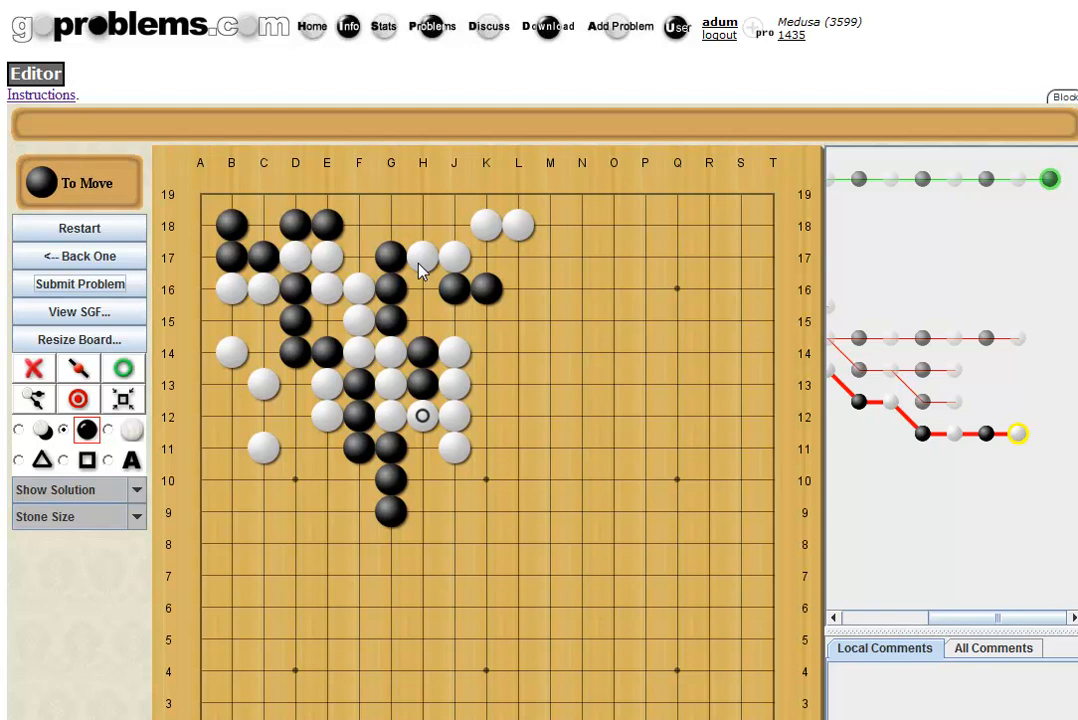
Step back through the line to the problem's starting position.
{"action": "key", "text": "Left"}
{"action": "key", "text": "Left"}
{"action": "key", "text": "Left"}
{"action": "key", "text": "Left"}
{"action": "key", "text": "Left"}
{"action": "key", "text": "Left"}
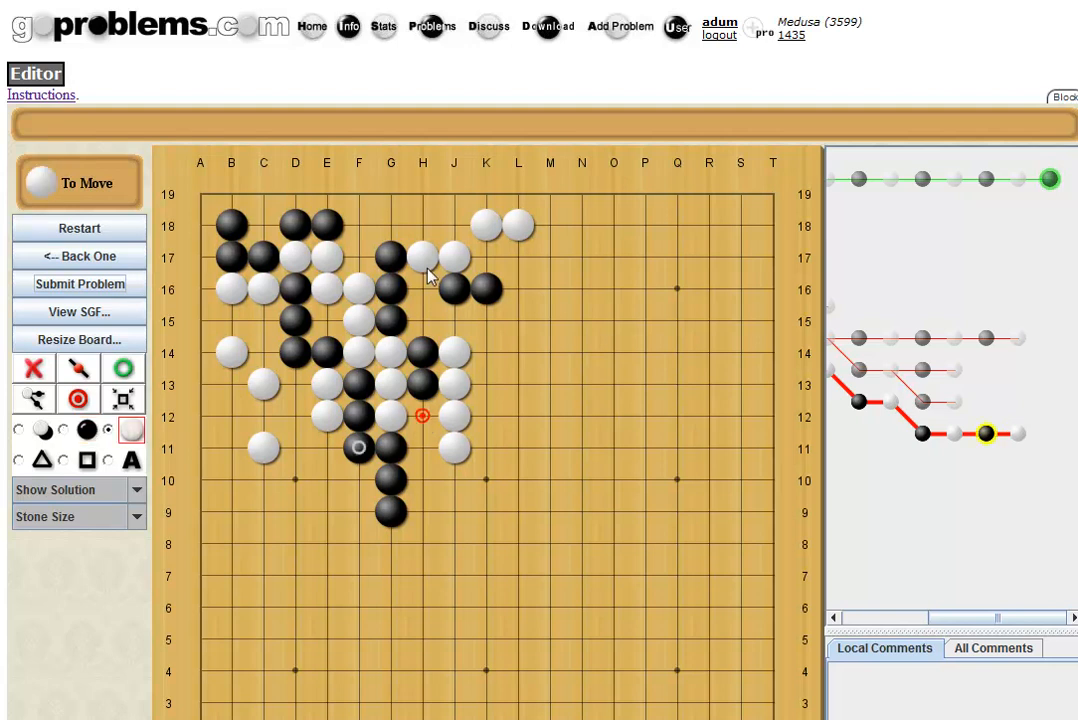
{"action": "key", "text": "Left"}
{"action": "left_click", "coordinate": [79, 262]}
{"action": "left_click", "coordinate": [80, 263]}
{"action": "left_click", "coordinate": [80, 262]}
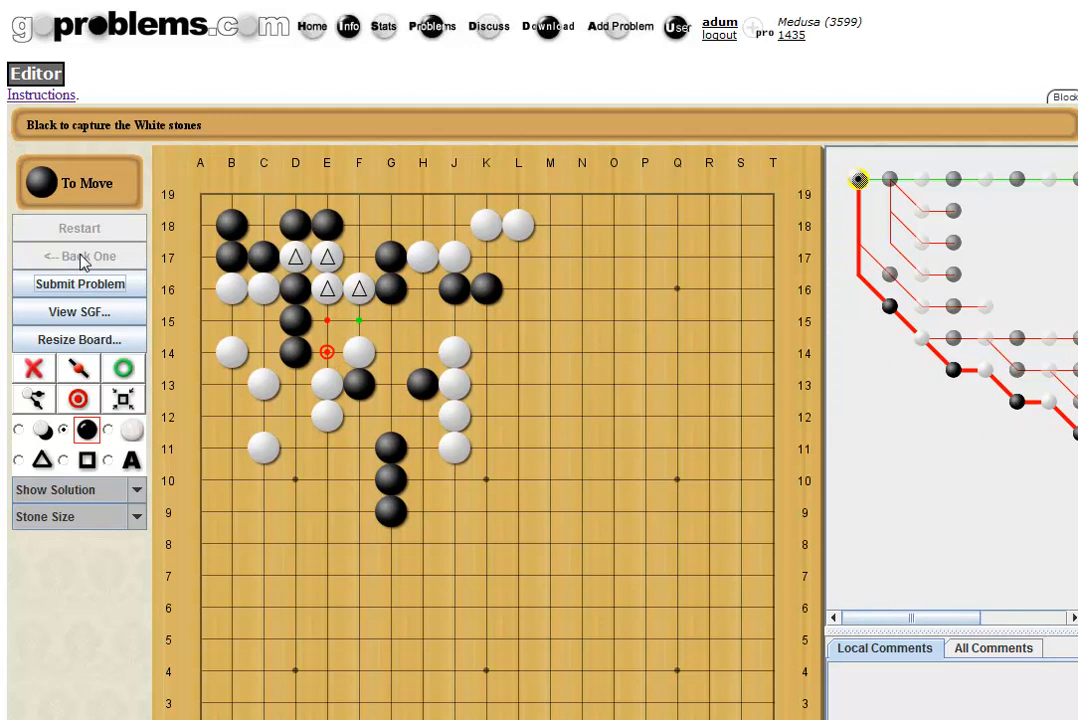
Add wrong first moves Black G14 and Black G15, each refuted by White E14.
{"action": "left_click", "coordinate": [390, 356]}
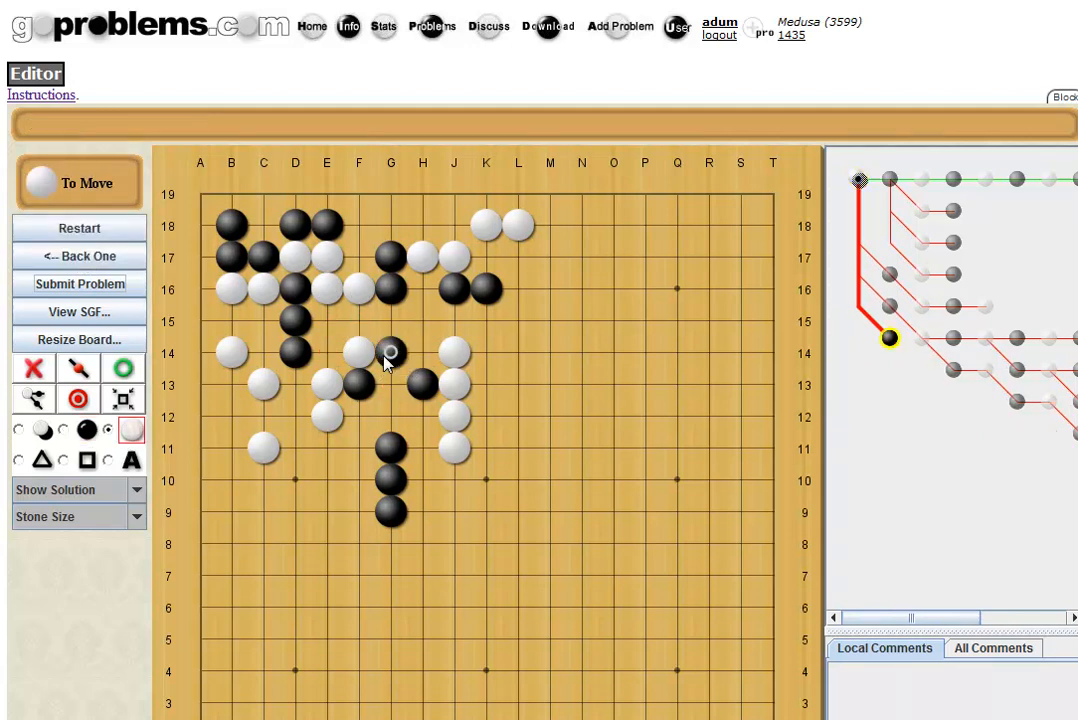
{"action": "left_click", "coordinate": [326, 354]}
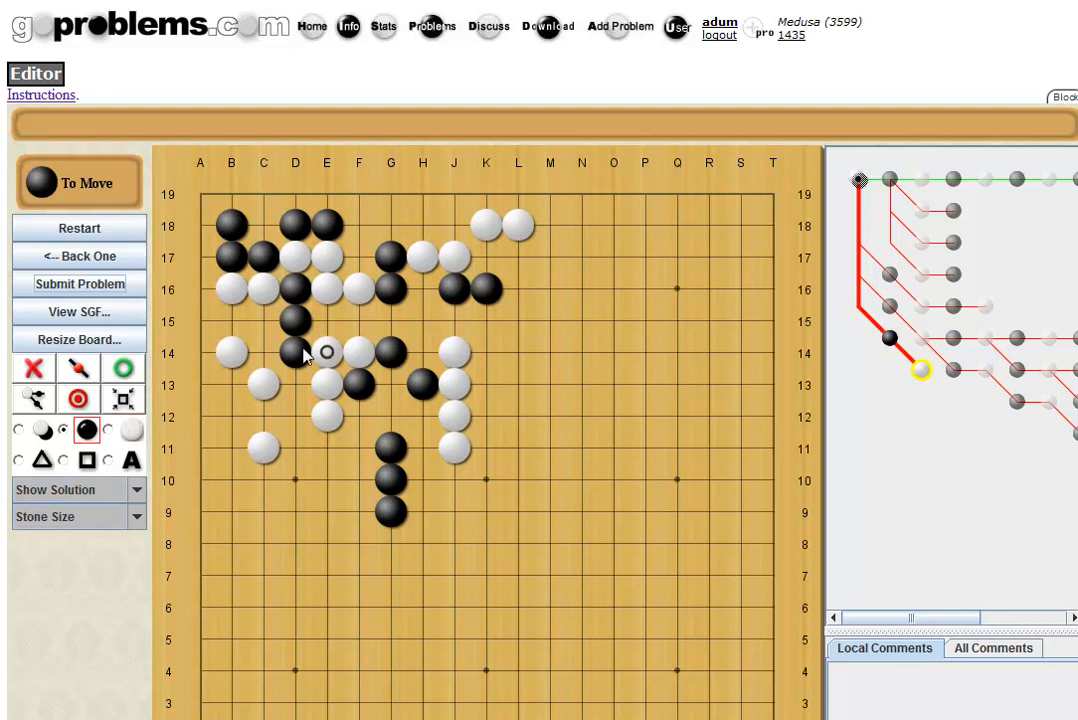
{"action": "left_click", "coordinate": [106, 259]}
{"action": "left_click", "coordinate": [106, 259]}
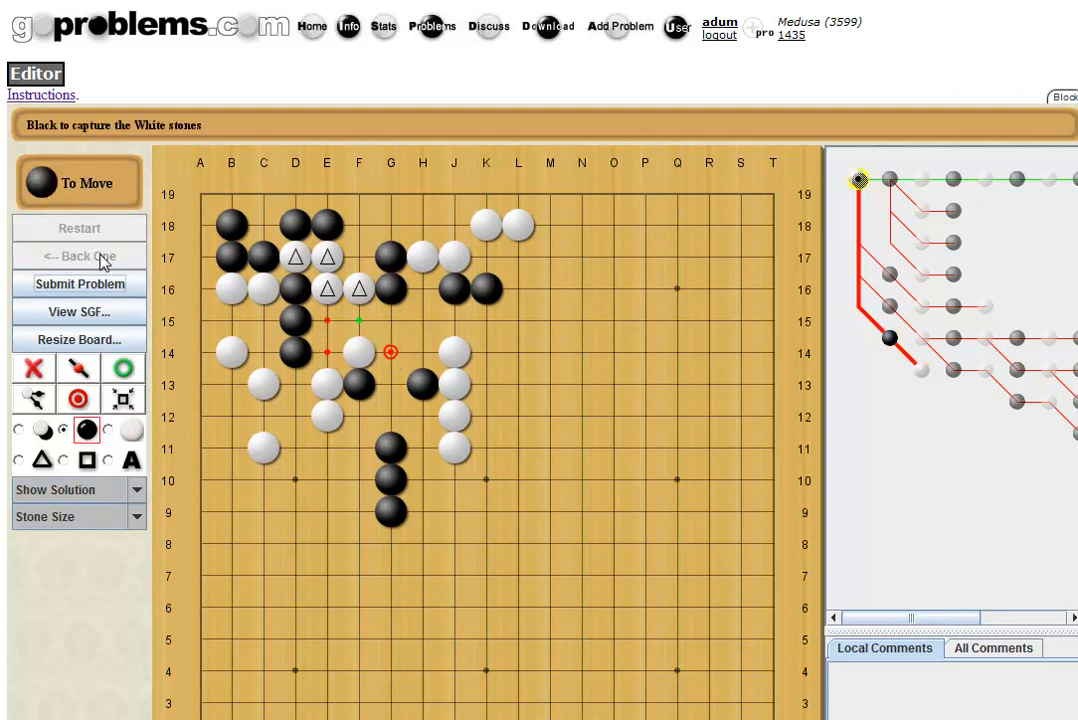
{"action": "left_click", "coordinate": [390, 320]}
{"action": "left_click", "coordinate": [326, 354]}
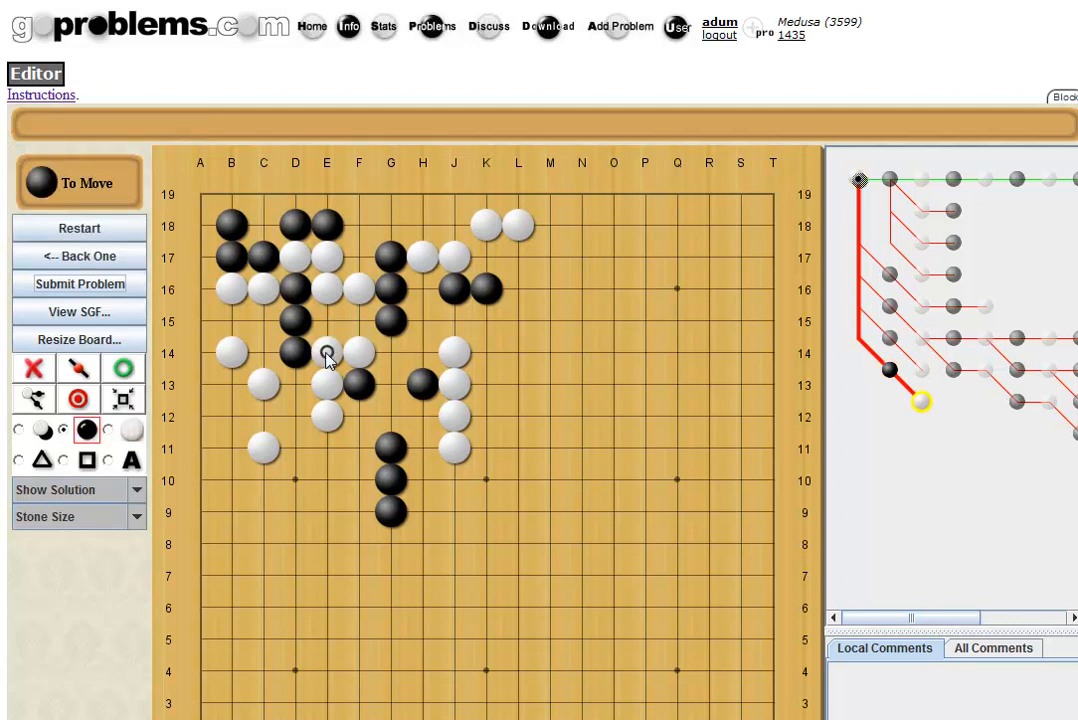
{"action": "left_click", "coordinate": [118, 259]}
{"action": "left_click", "coordinate": [118, 259]}
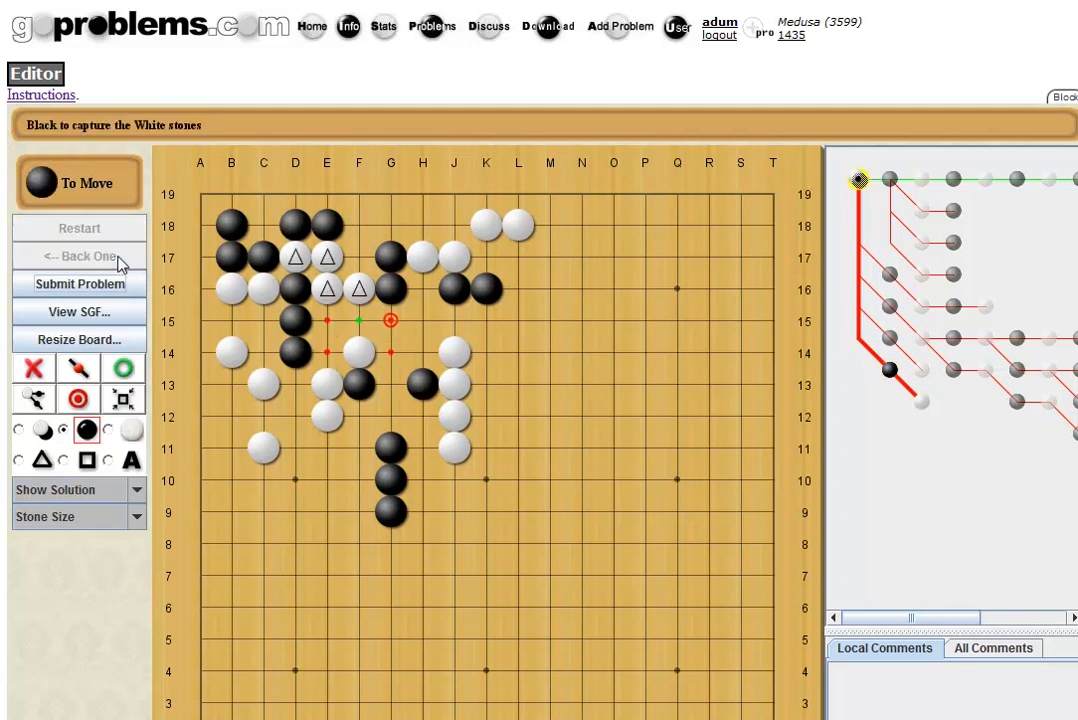
Add wrong first moves Black F17 and Black F18, each refuted by White E14.
{"action": "left_click", "coordinate": [358, 260]}
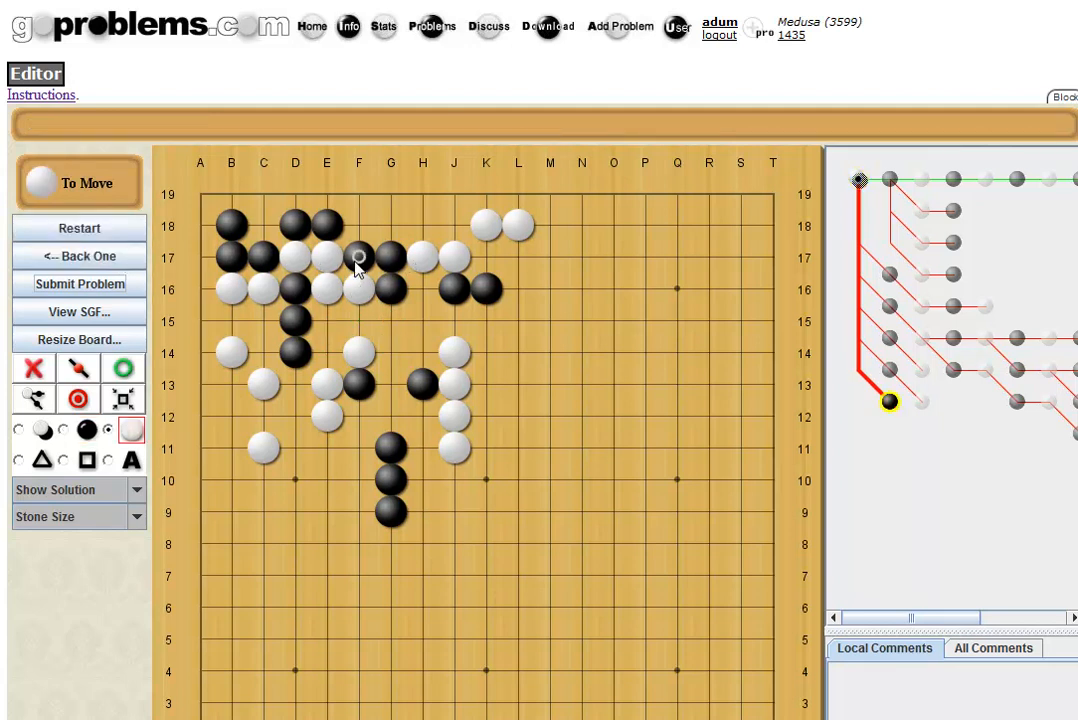
{"action": "left_click", "coordinate": [327, 357]}
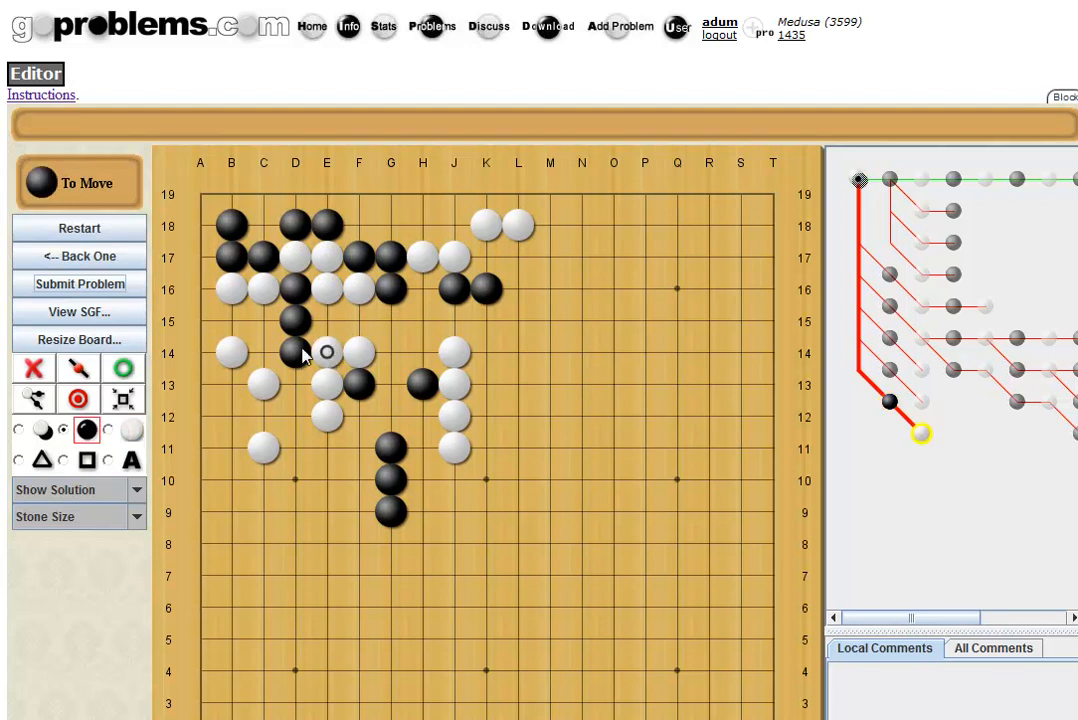
{"action": "left_click", "coordinate": [112, 262]}
{"action": "left_click", "coordinate": [113, 265]}
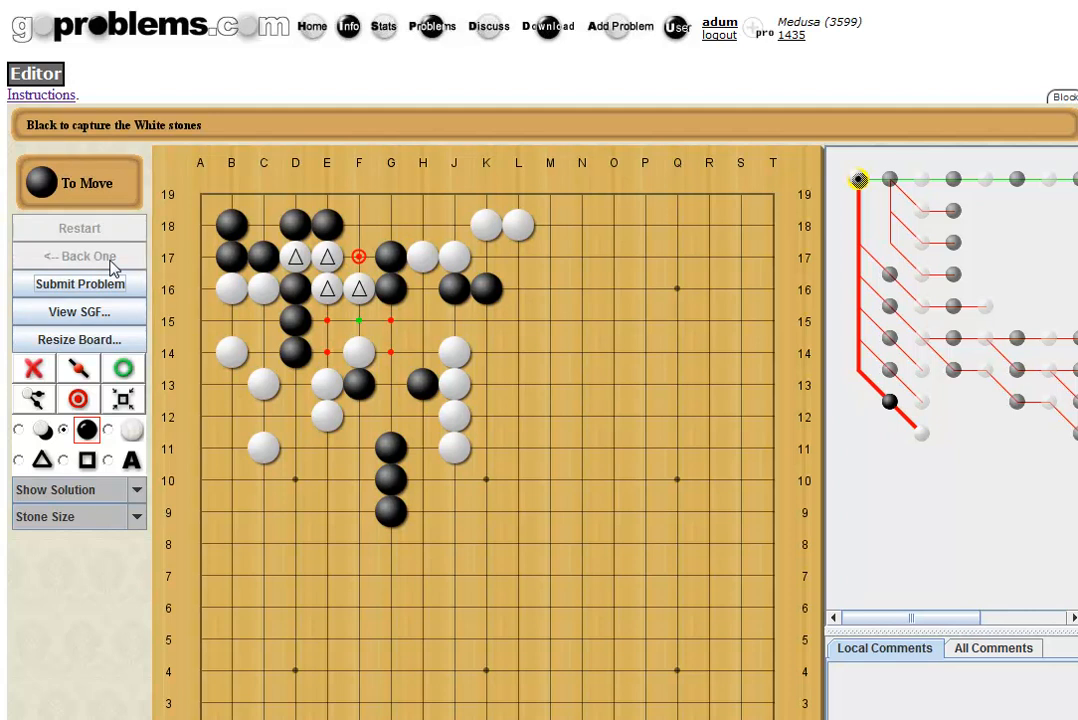
{"action": "left_click", "coordinate": [359, 225]}
{"action": "left_click", "coordinate": [330, 353]}
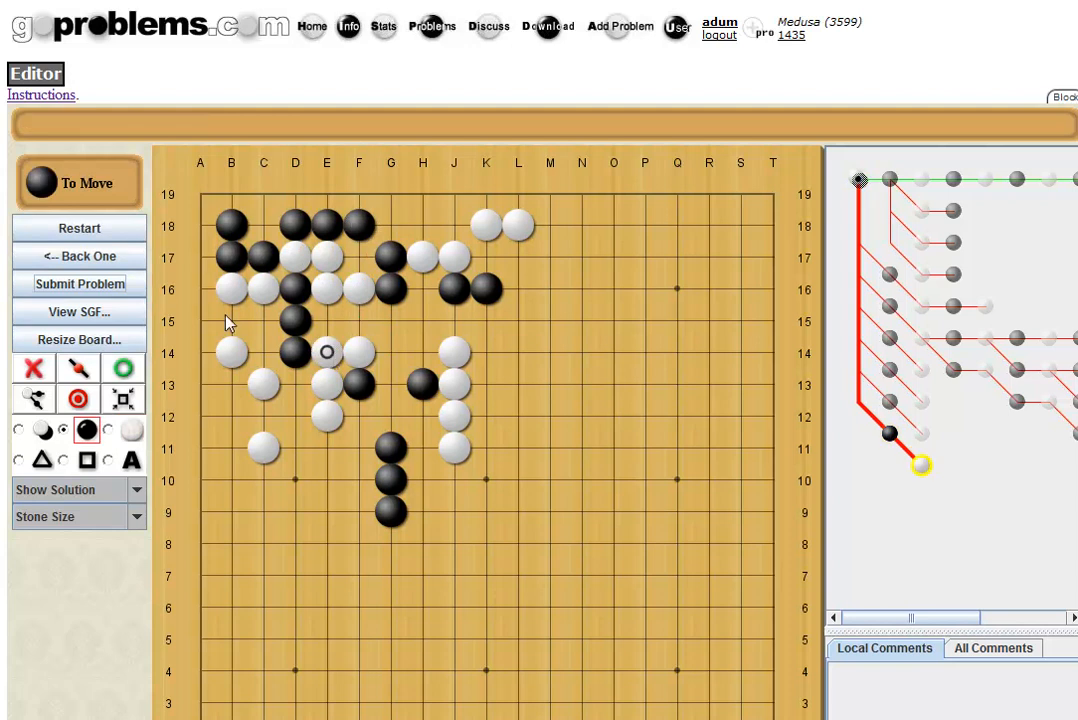
Submit the edited problem and enter 'DGS #513223' as its Problem Source.
{"action": "left_click", "coordinate": [75, 285]}
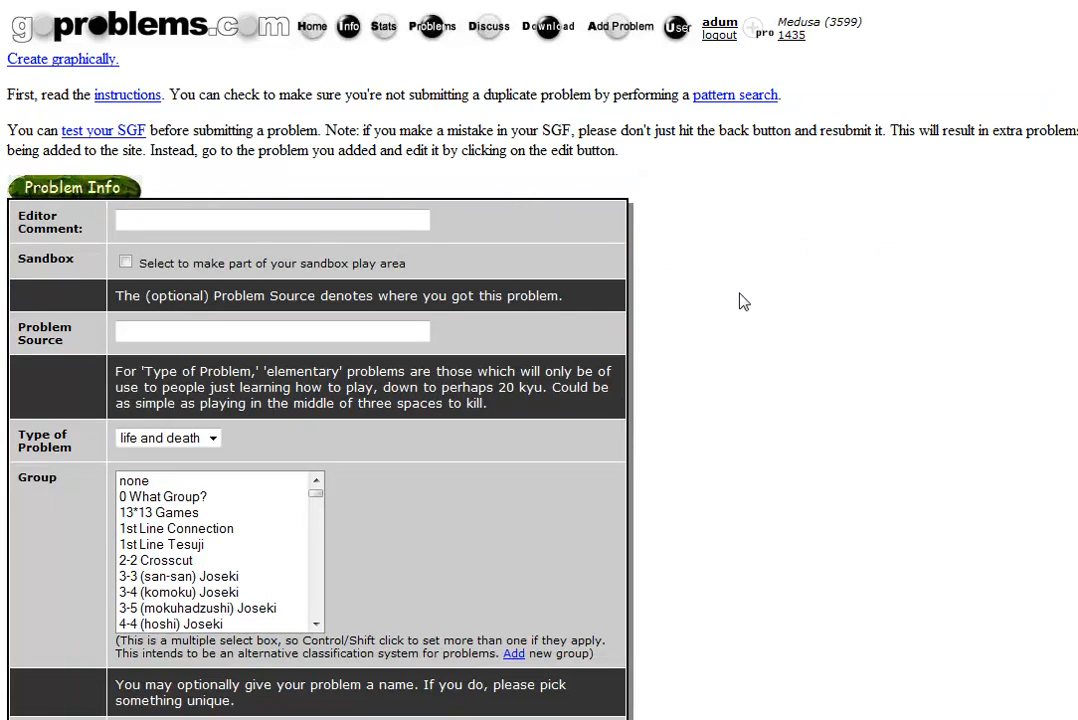
{"action": "scroll", "coordinate": [686, 294], "scroll_direction": "down", "scroll_amount": 3}
{"action": "left_click", "coordinate": [224, 163]}
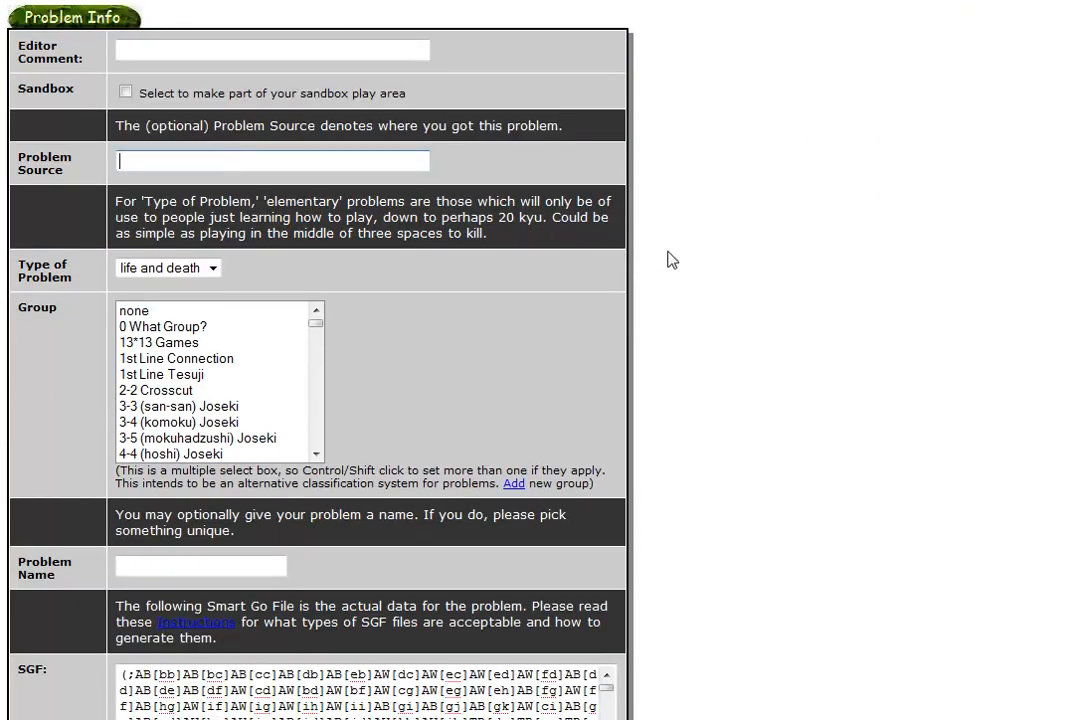
{"action": "type", "text": "DG"}
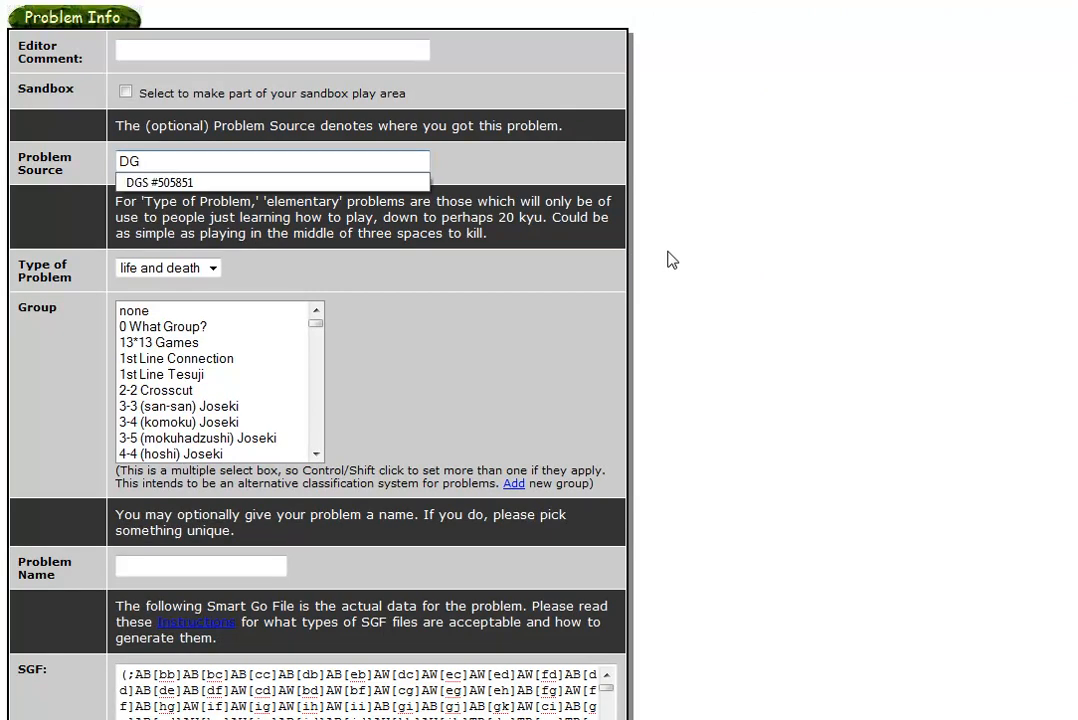
{"action": "type", "text": "S #"}
{"action": "key", "text": "alt+Tab"}
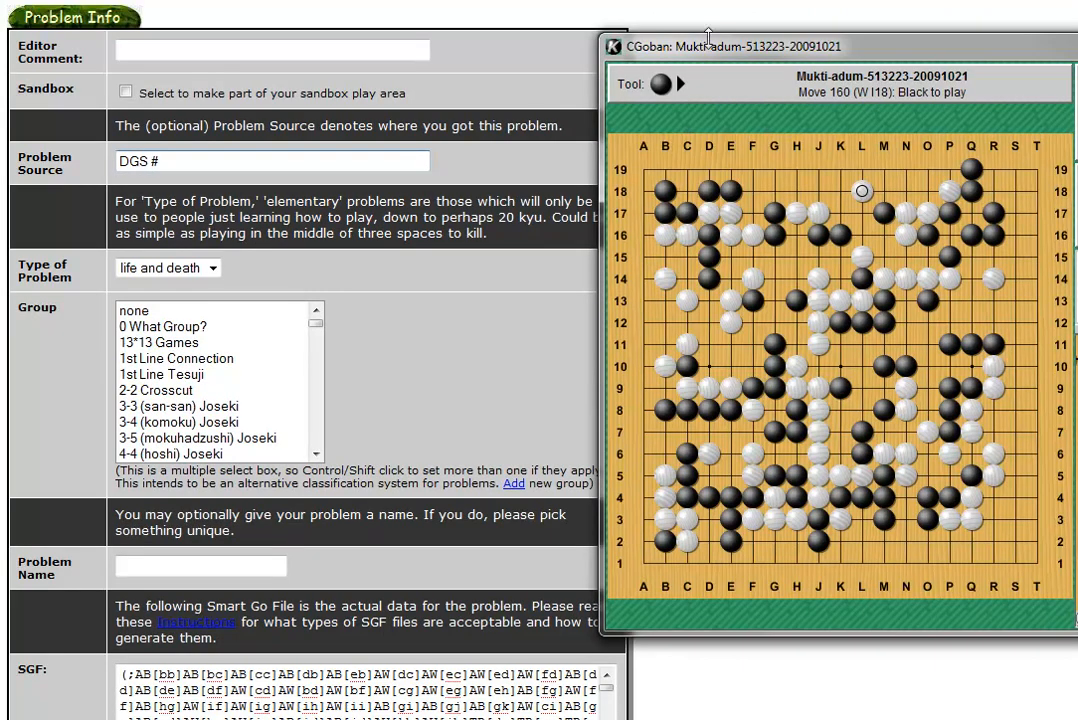
{"action": "left_click", "coordinate": [268, 152]}
{"action": "type", "text": "513223"}
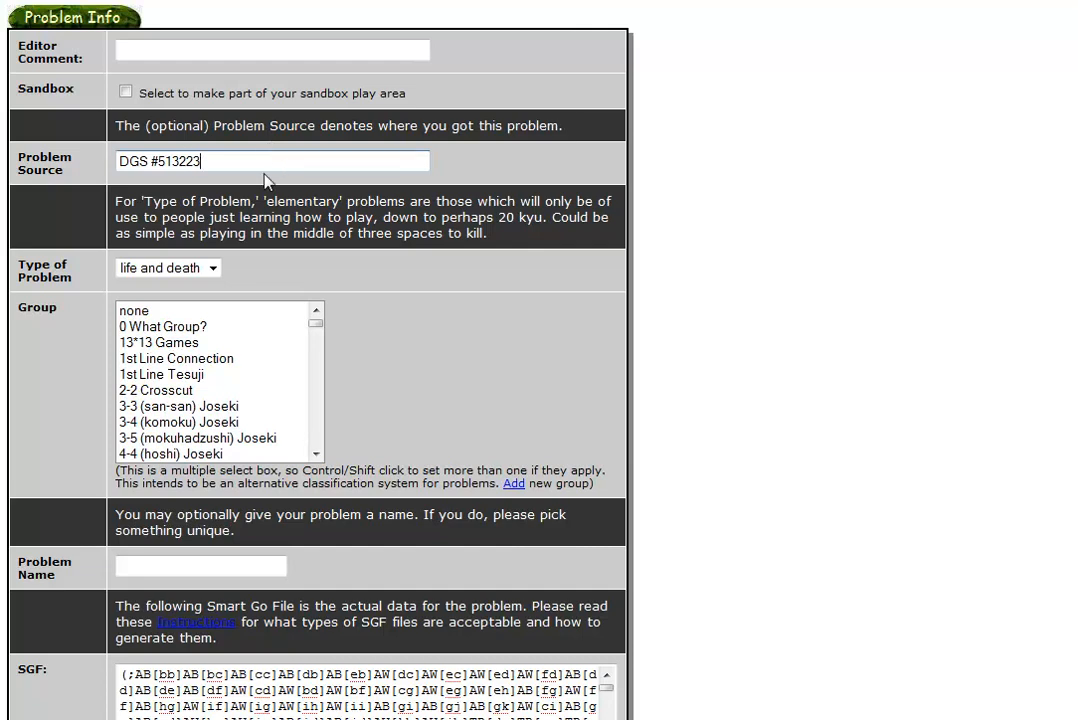
{"action": "left_click", "coordinate": [212, 268]}
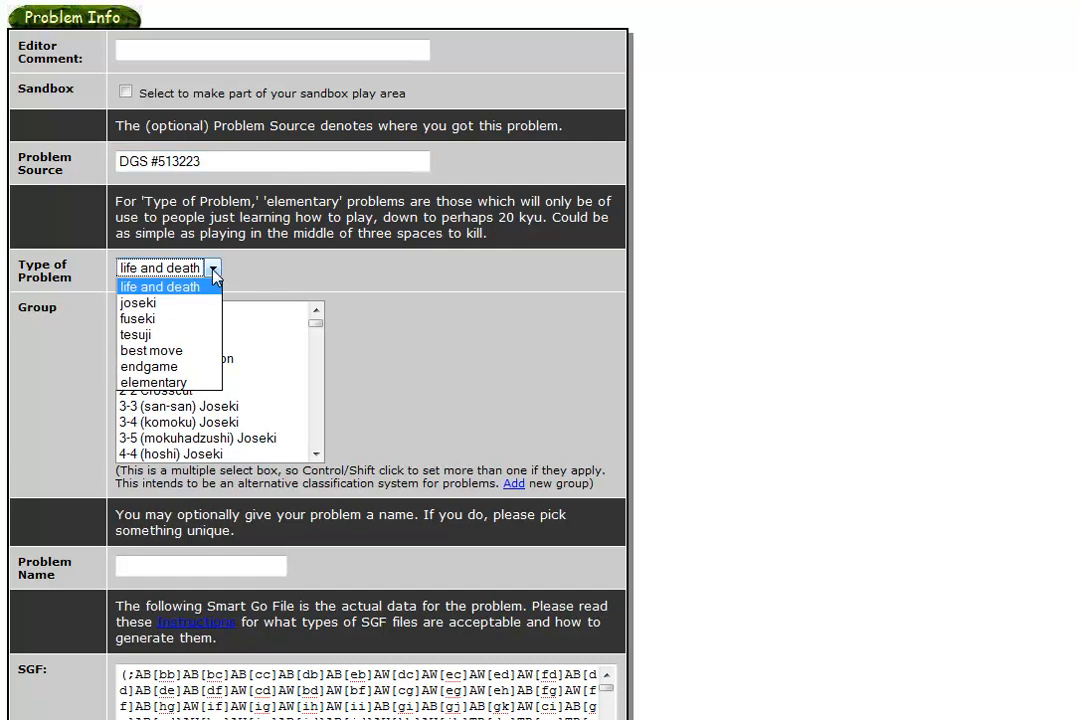
Set the problem type to tesuji and select groups Amateur Game, Ladder and Middle based.
{"action": "left_click", "coordinate": [184, 343]}
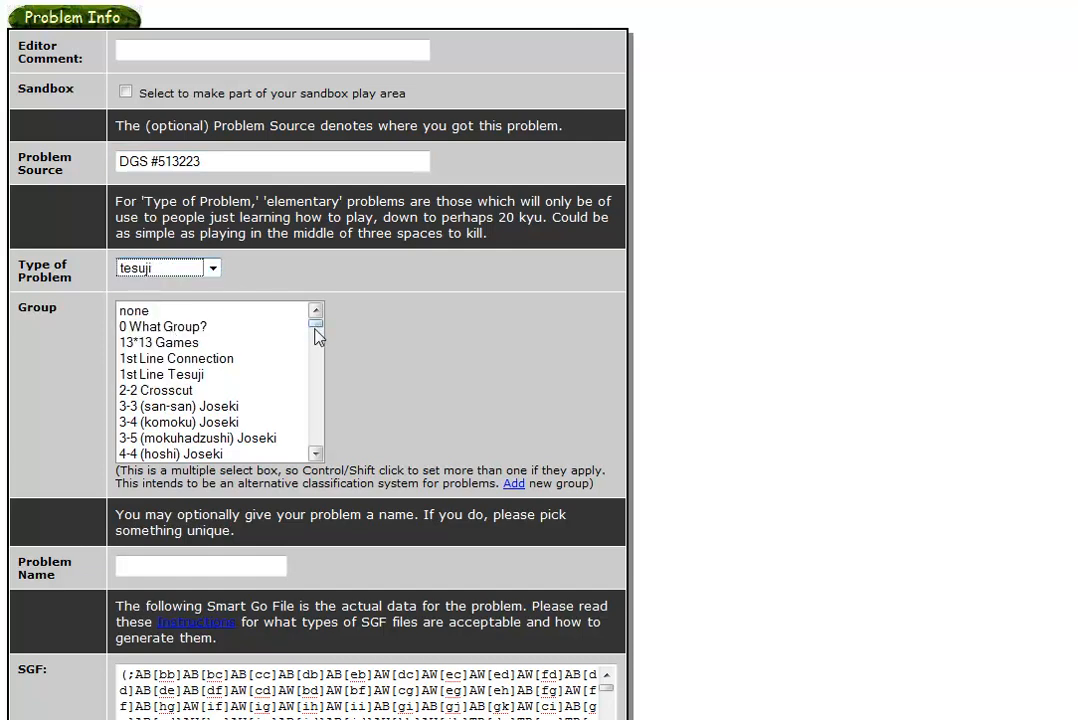
{"action": "left_click_drag", "start_coordinate": [319, 330], "coordinate": [319, 348]}
{"action": "left_click", "coordinate": [209, 360]}
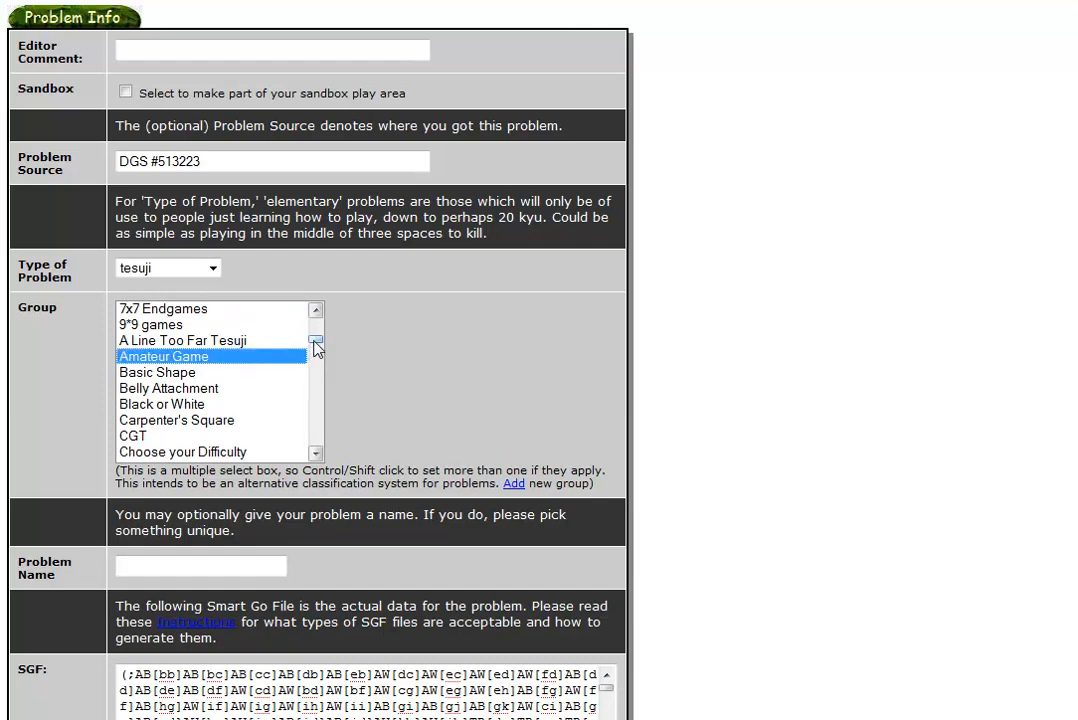
{"action": "left_click_drag", "start_coordinate": [316, 346], "coordinate": [322, 400]}
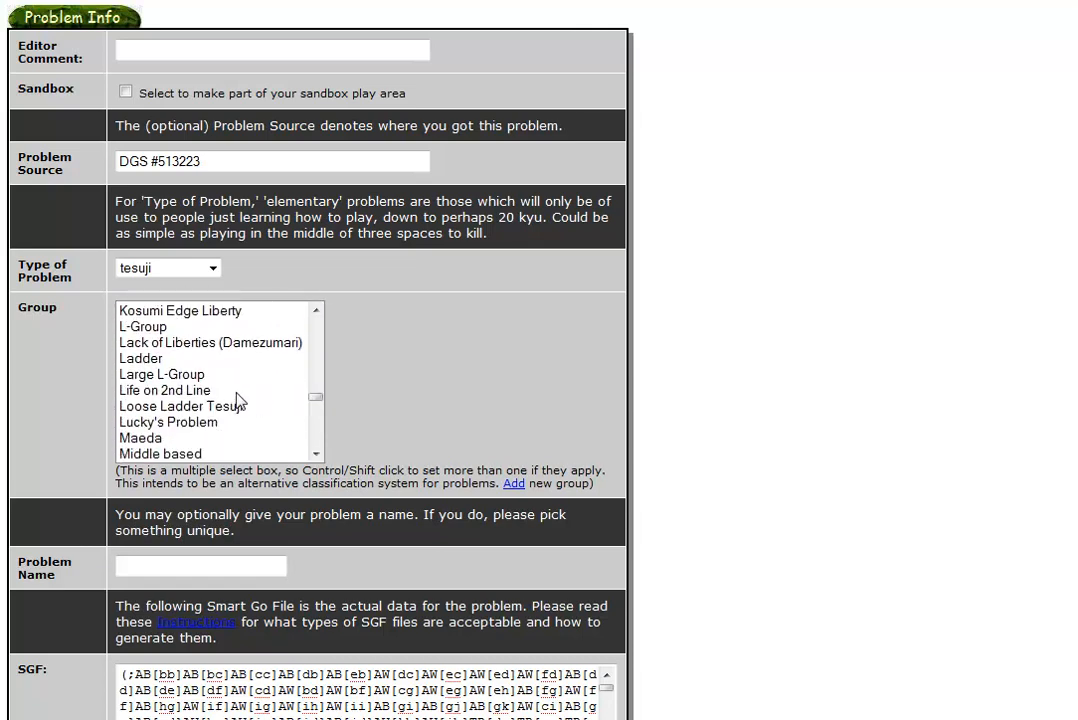
{"action": "left_click", "coordinate": [140, 364]}
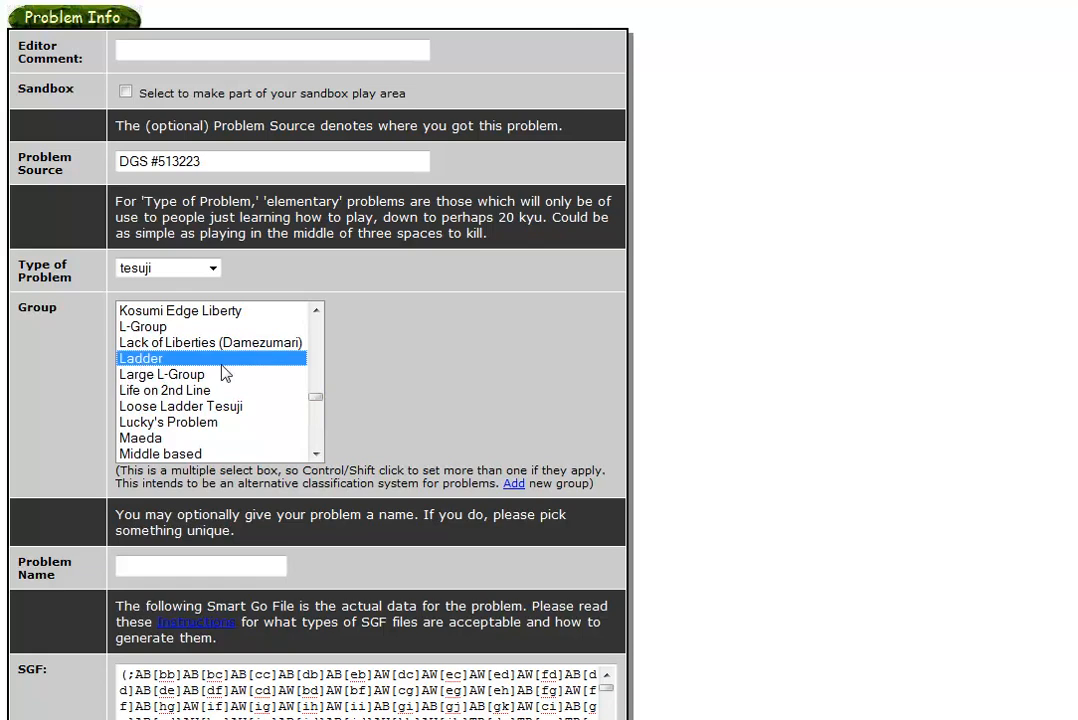
{"action": "mouse_move", "coordinate": [319, 400]}
{"action": "left_mouse_down"}
{"action": "mouse_move", "coordinate": [316, 340]}
{"action": "mouse_move", "coordinate": [327, 412]}
{"action": "left_mouse_up"}
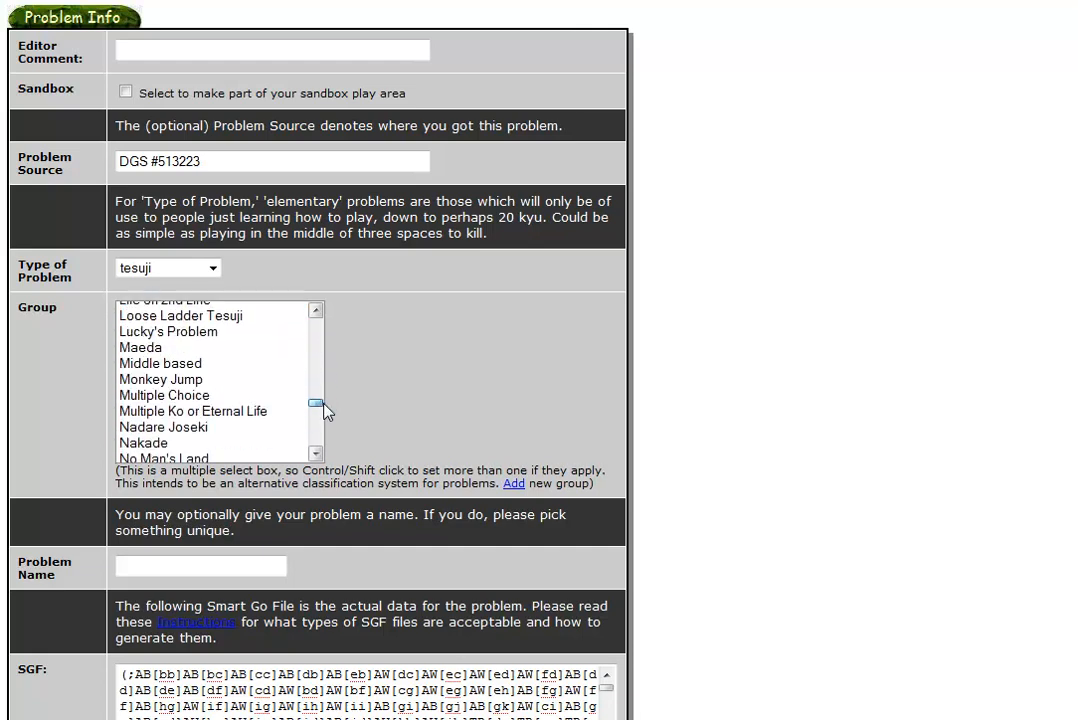
{"action": "left_click", "coordinate": [165, 366]}
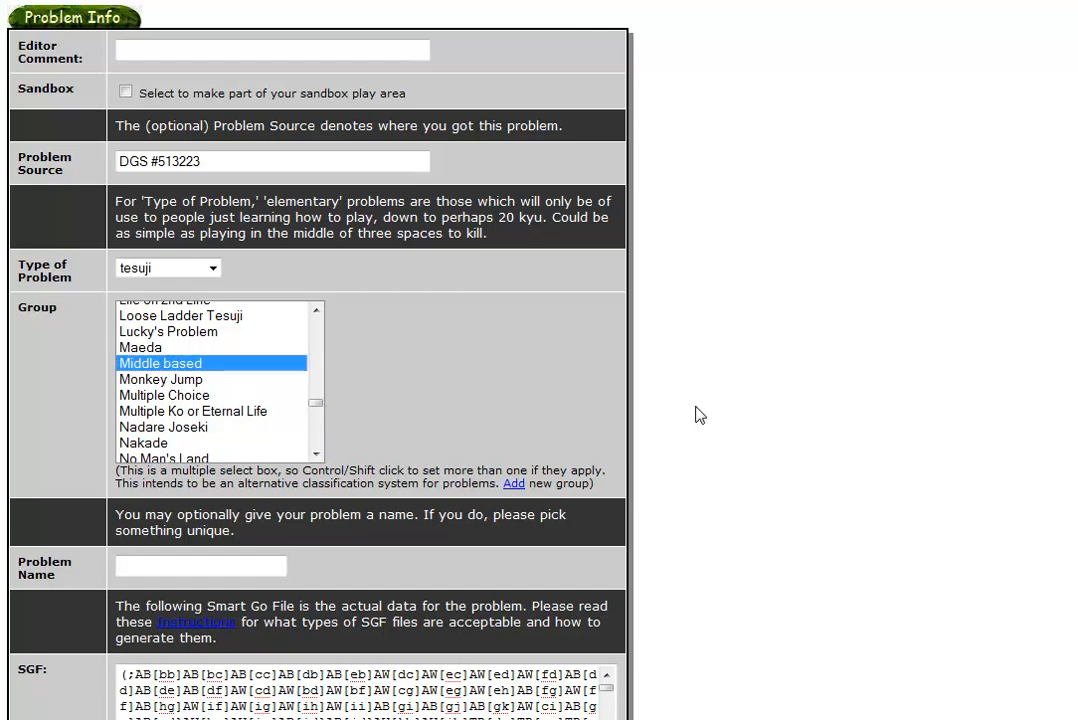
{"action": "scroll", "coordinate": [515, 462], "scroll_direction": "down", "scroll_amount": 1}
{"action": "scroll", "coordinate": [515, 462], "scroll_direction": "down", "scroll_amount": 2}
{"action": "scroll", "coordinate": [356, 443], "scroll_direction": "down", "scroll_amount": 5}
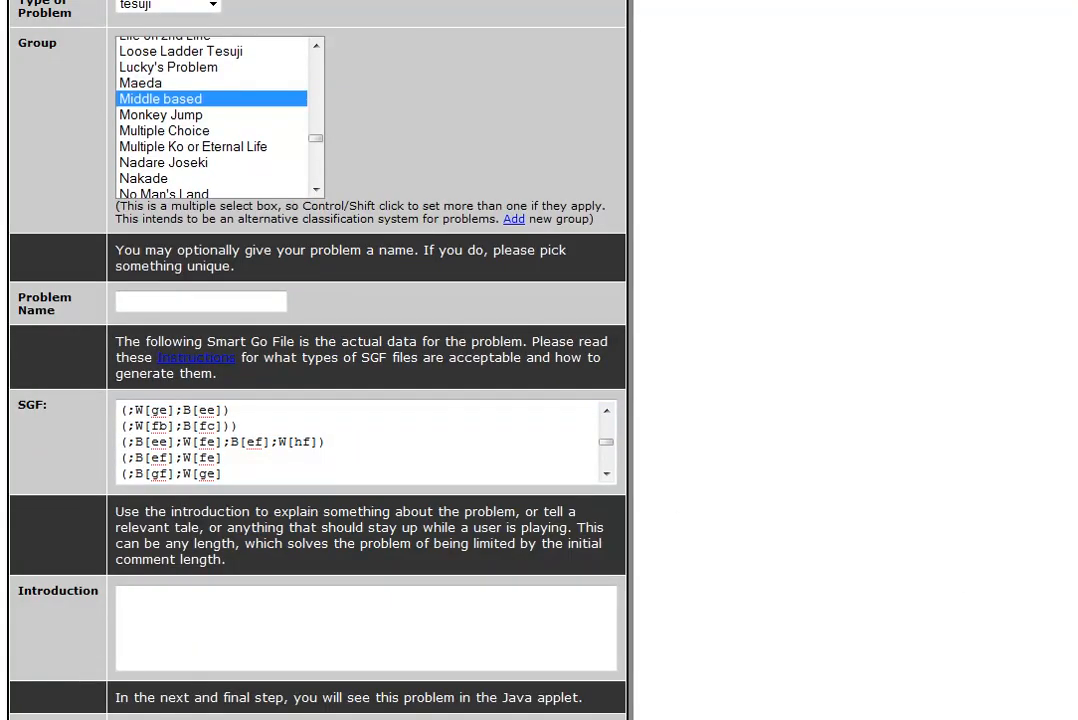
{"action": "scroll", "coordinate": [850, 580], "scroll_direction": "down", "scroll_amount": 1}
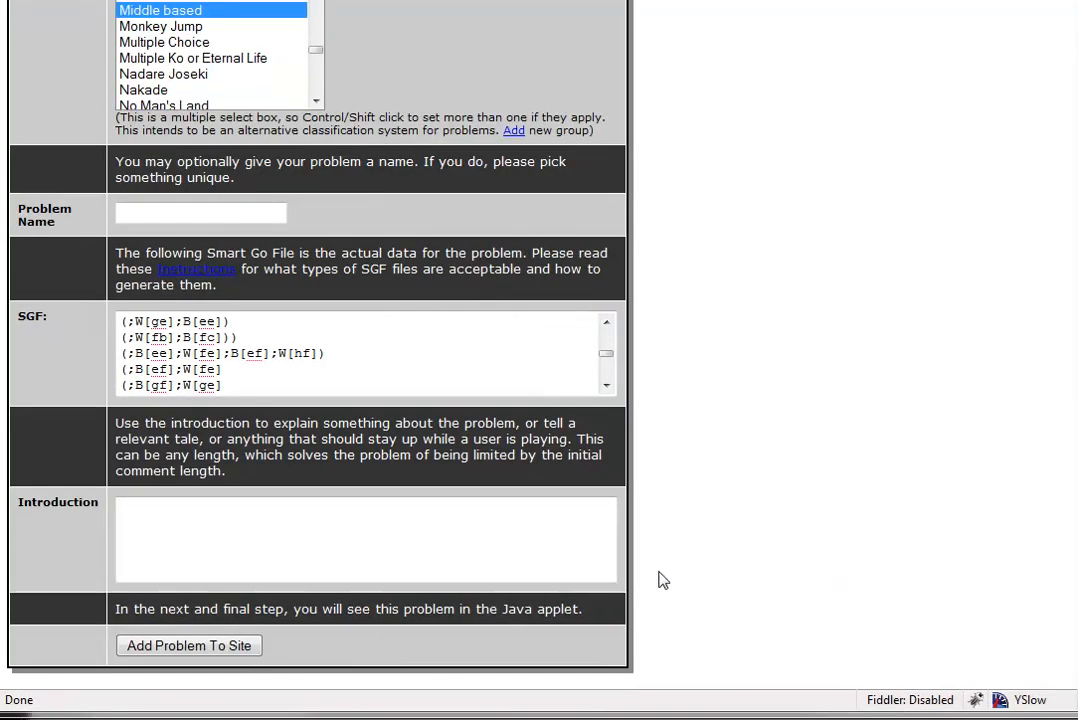
Add the problem to the site, return home, and open new problem 13250 from Newest Additions.
{"action": "left_click", "coordinate": [230, 648]}
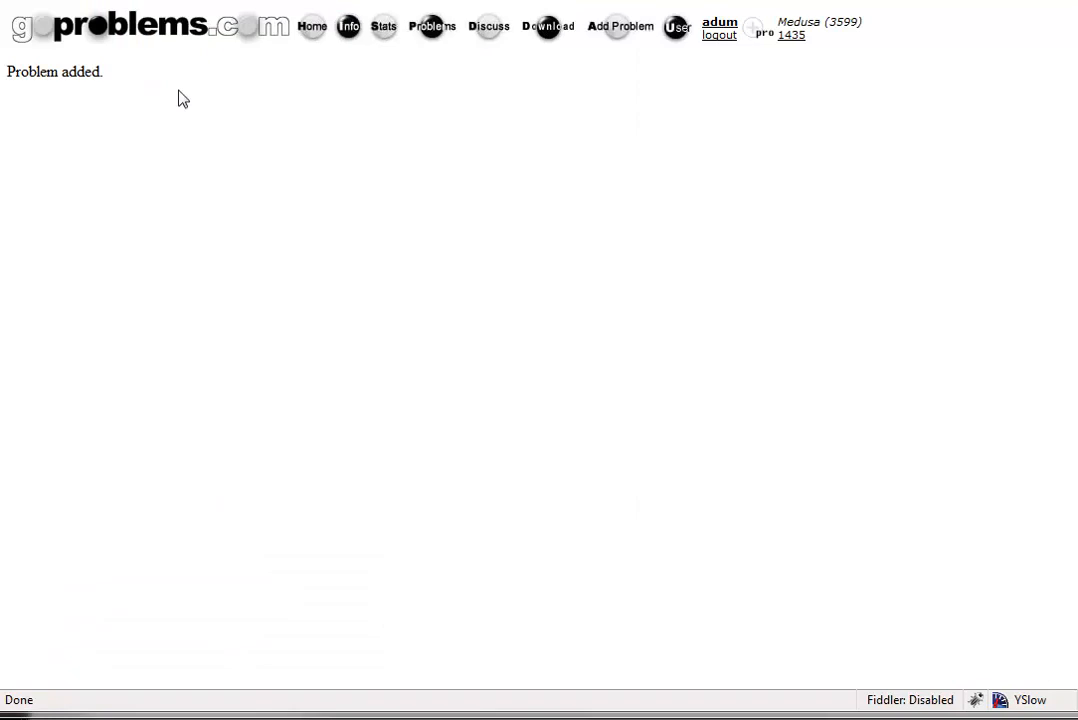
{"action": "left_click", "coordinate": [176, 26]}
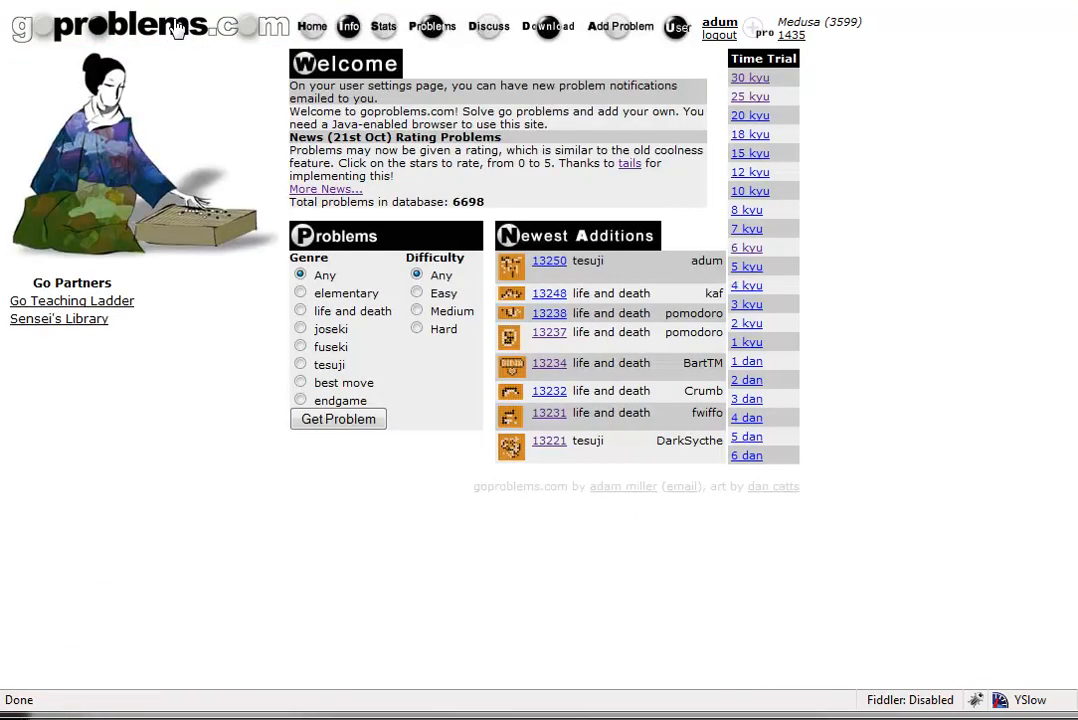
{"action": "left_click", "coordinate": [549, 263]}
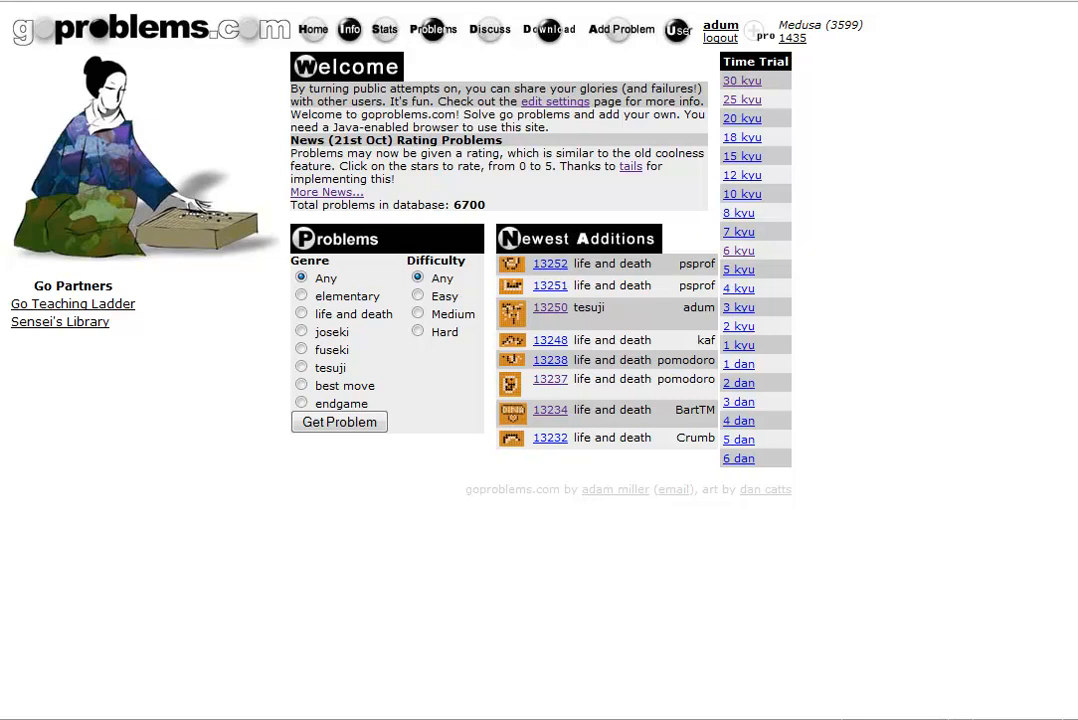
Open problem 13250, show its solution tree and comments, and browse the main line and branch.
{"action": "left_click", "coordinate": [550, 310]}
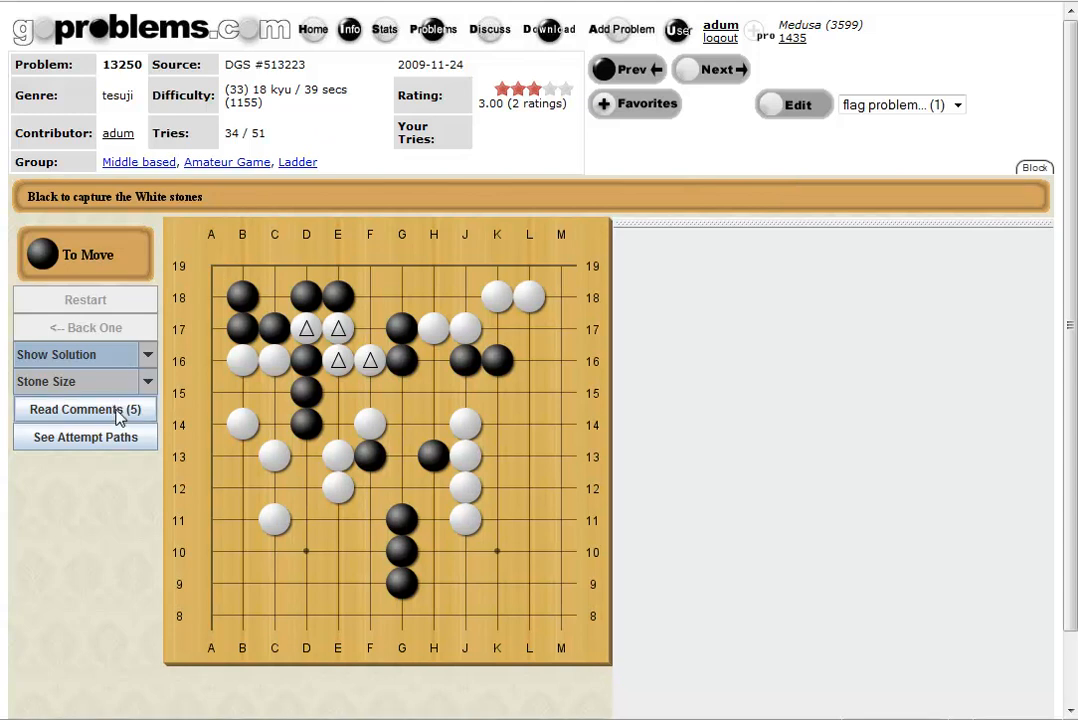
{"action": "left_click", "coordinate": [80, 410]}
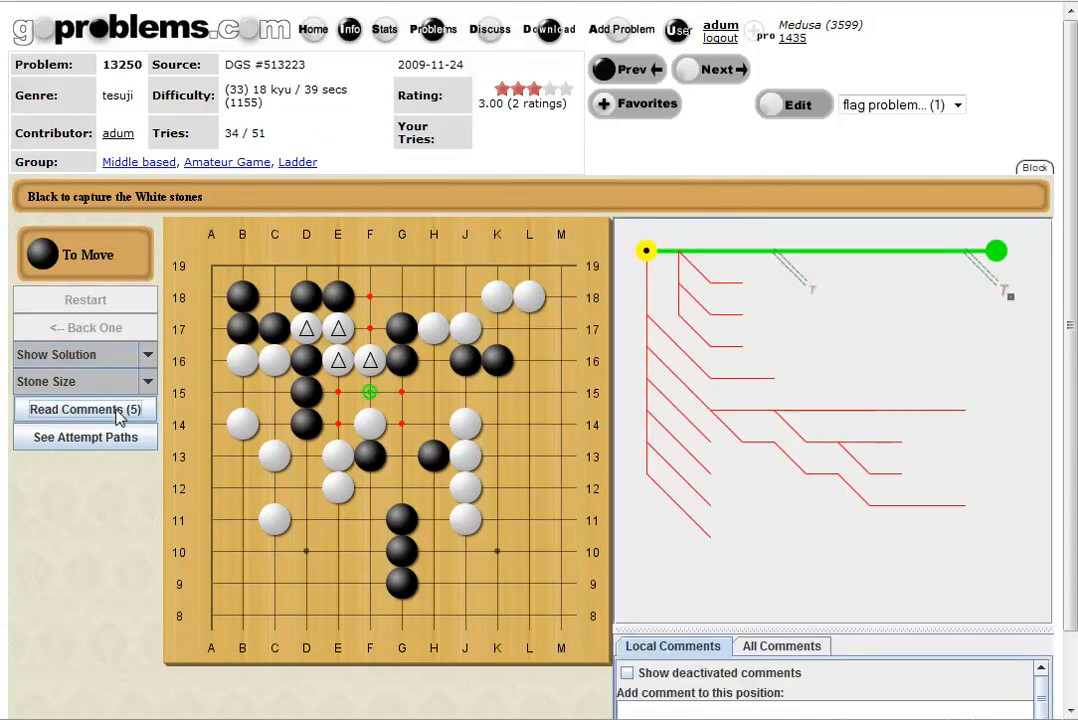
{"action": "left_click", "coordinate": [768, 254]}
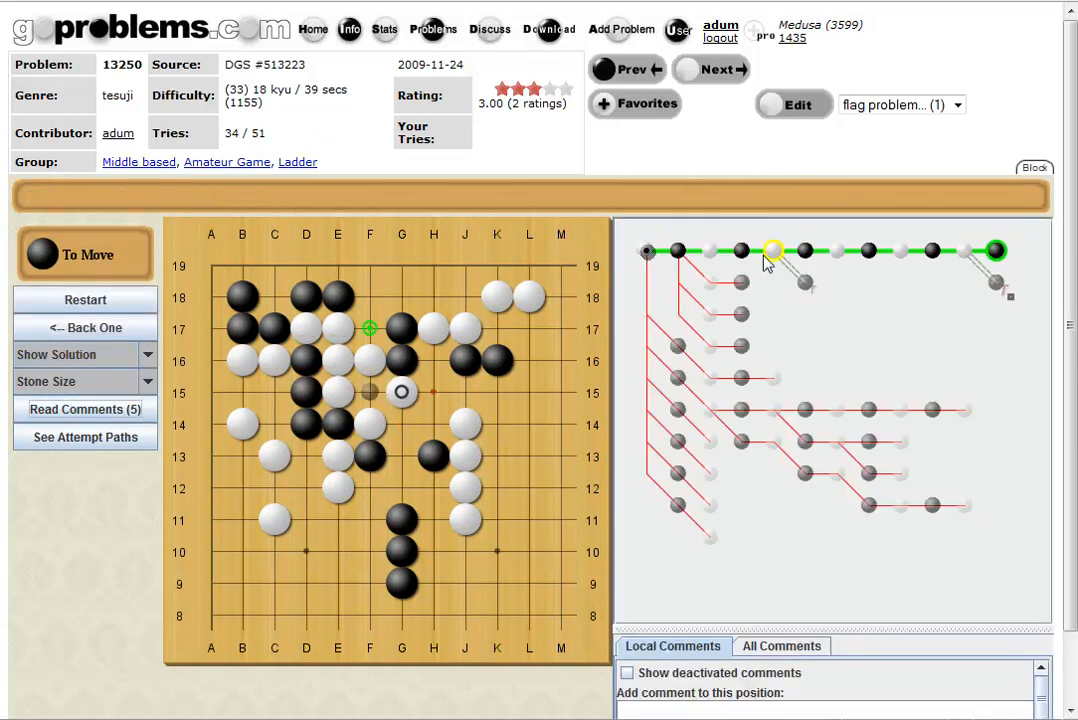
{"action": "left_click", "coordinate": [805, 283]}
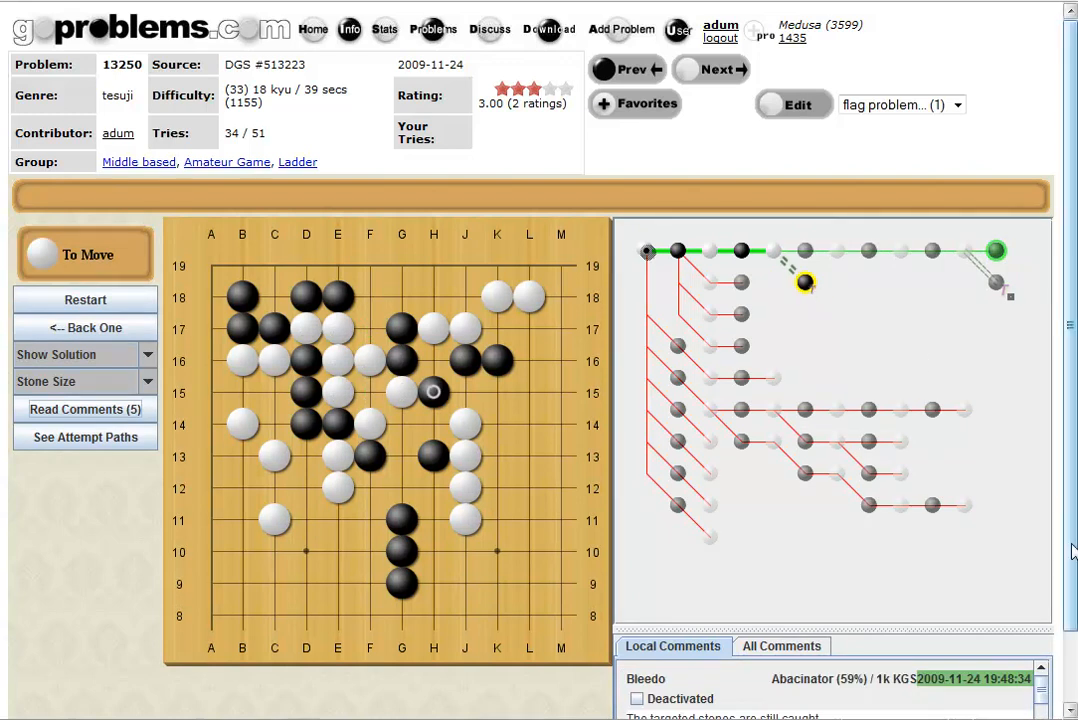
{"action": "scroll", "coordinate": [1060, 556], "scroll_direction": "down", "scroll_amount": 2}
{"action": "left_click_drag", "start_coordinate": [909, 552], "coordinate": [909, 486]}
{"action": "scroll", "coordinate": [1070, 487], "scroll_direction": "up", "scroll_amount": 2}
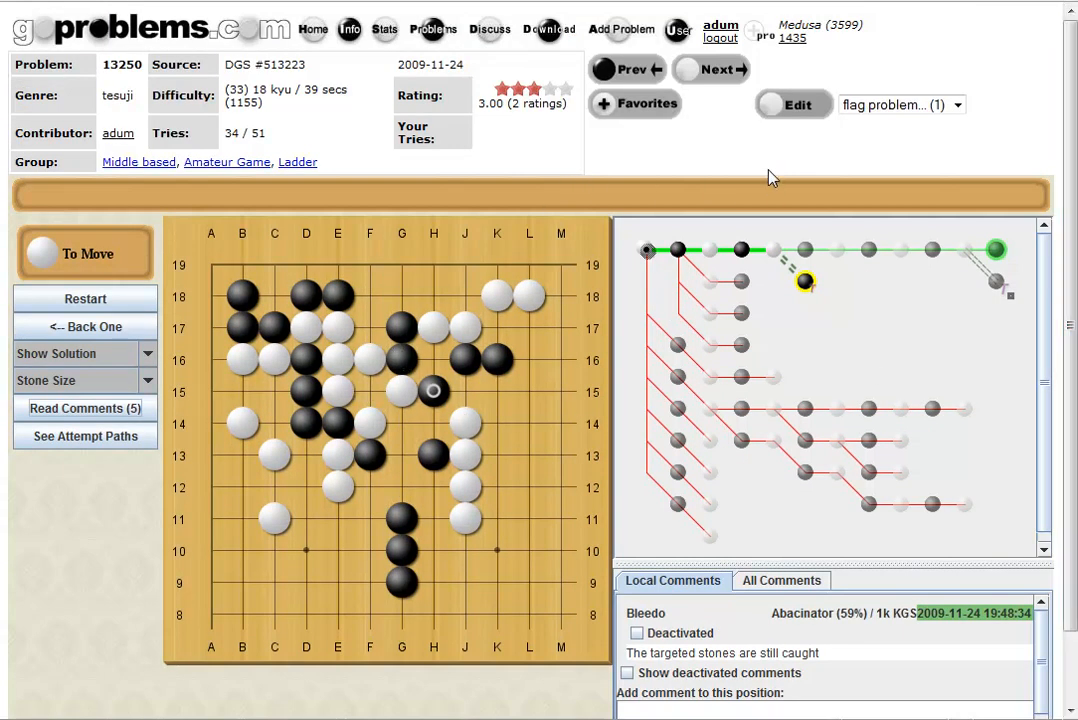
View the variation at the main line's end, then open the attempt paths view.
{"action": "left_click", "coordinate": [998, 284]}
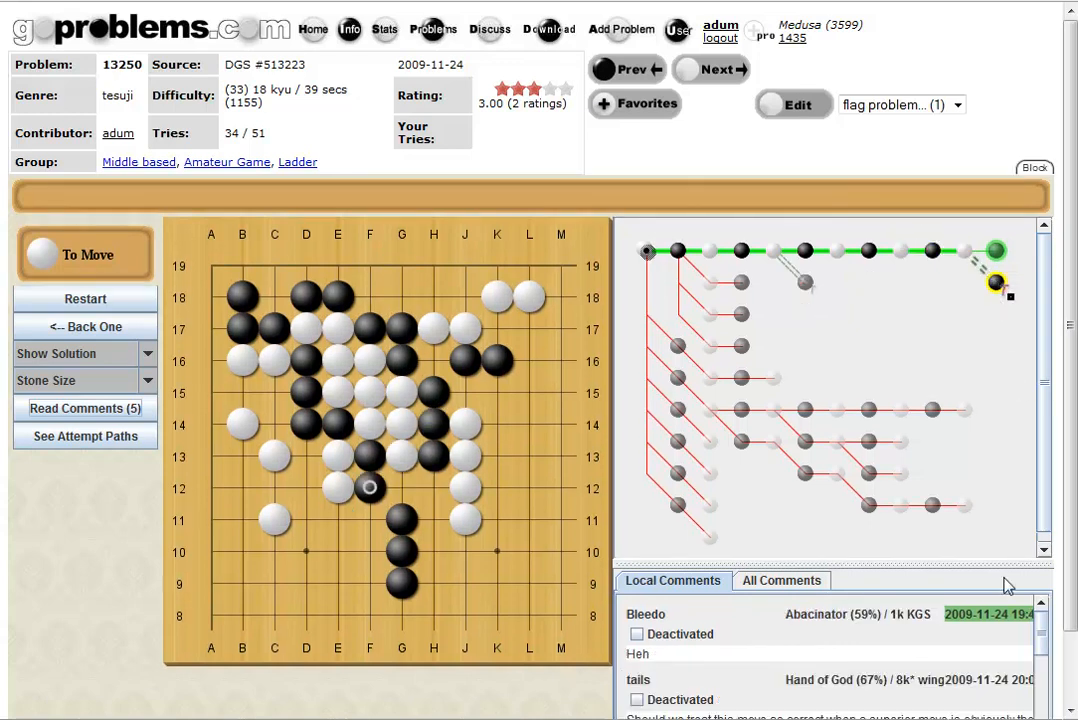
{"action": "scroll", "coordinate": [1072, 650], "scroll_direction": "down", "scroll_amount": 1}
{"action": "scroll", "coordinate": [1072, 650], "scroll_direction": "down", "scroll_amount": 1}
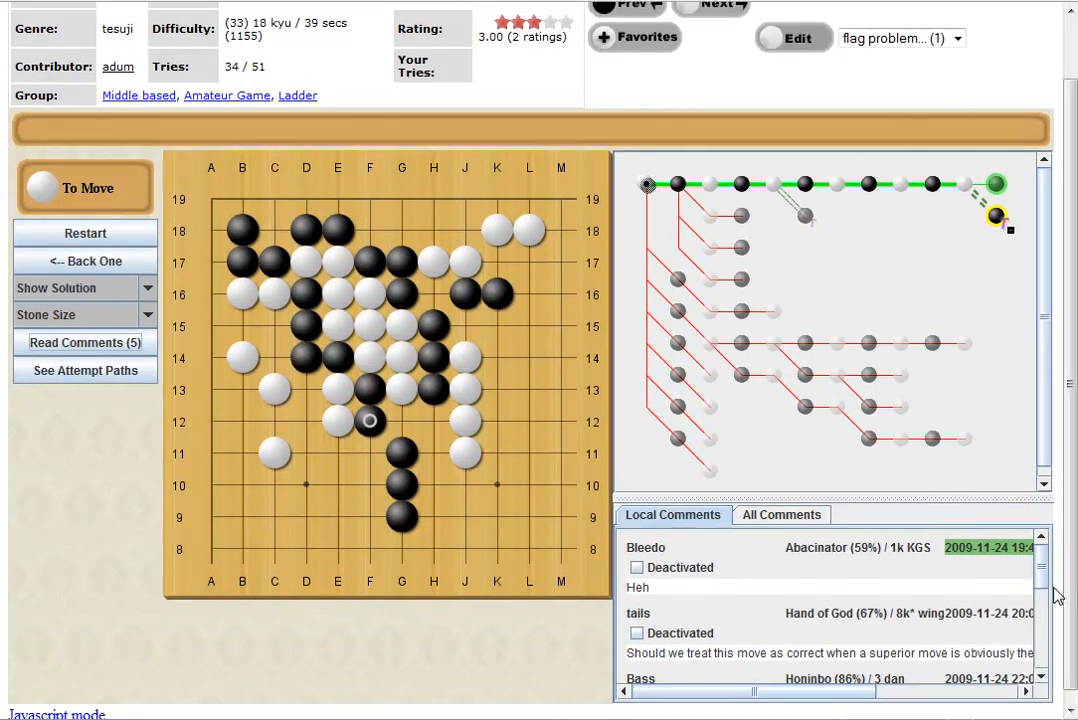
{"action": "mouse_move", "coordinate": [1040, 577]}
{"action": "left_mouse_down"}
{"action": "mouse_move", "coordinate": [1044, 645]}
{"action": "mouse_move", "coordinate": [1042, 568]}
{"action": "left_mouse_up"}
{"action": "scroll", "coordinate": [1073, 412], "scroll_direction": "up", "scroll_amount": 2}
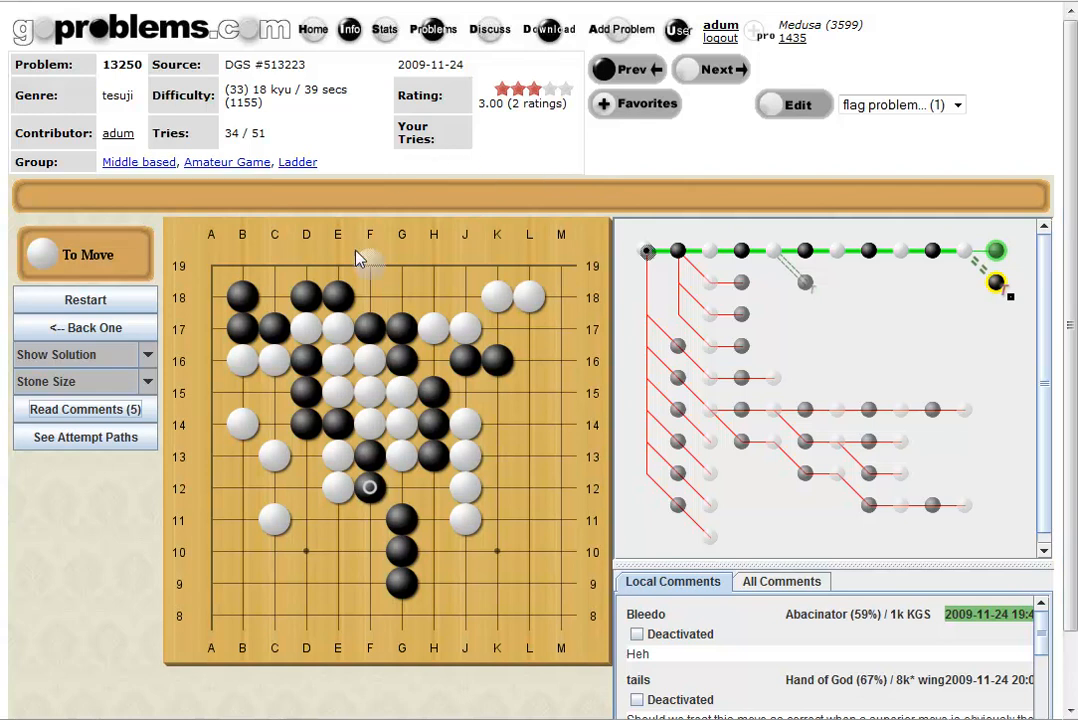
{"action": "left_click", "coordinate": [85, 437]}
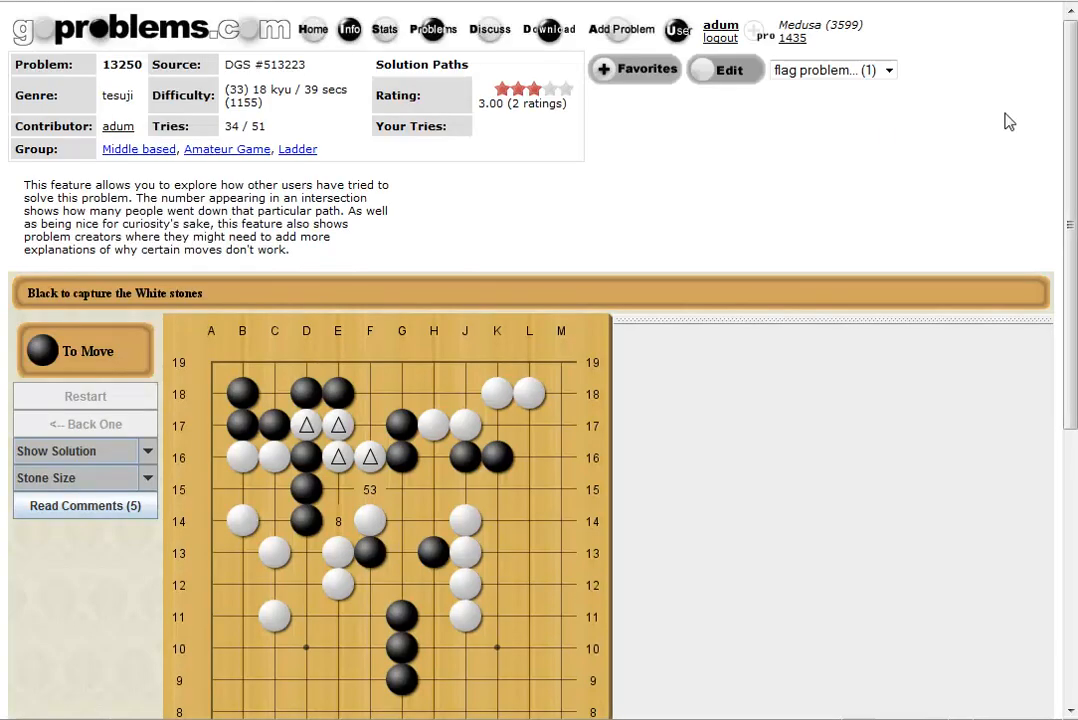
Switch to tree navigation and step through the attempt paths from Black F15 and White E15.
{"action": "scroll", "coordinate": [600, 350], "scroll_direction": "down", "scroll_amount": 7}
{"action": "scroll", "coordinate": [273, 165], "scroll_direction": "up", "scroll_amount": 1}
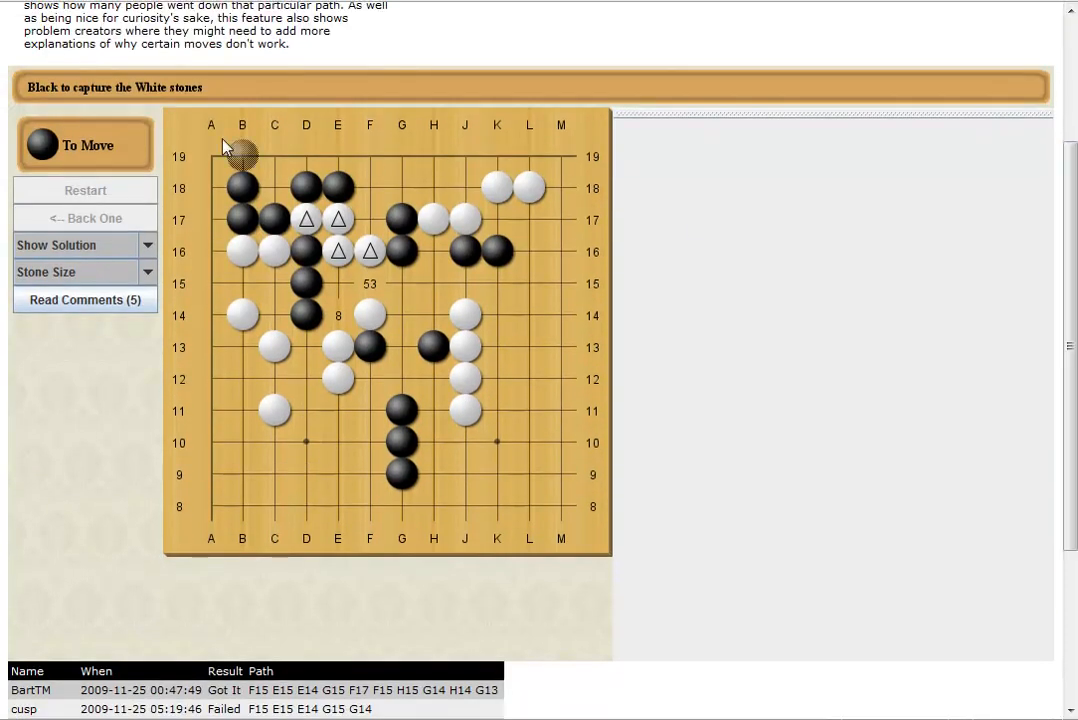
{"action": "left_click", "coordinate": [110, 244]}
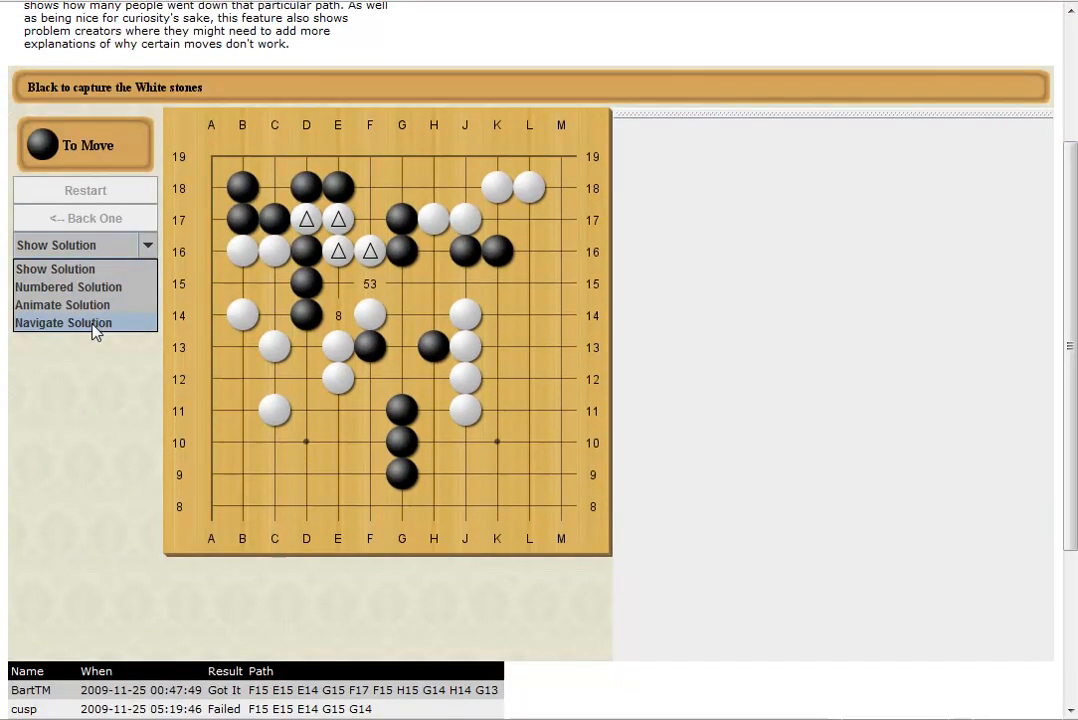
{"action": "left_click", "coordinate": [63, 323]}
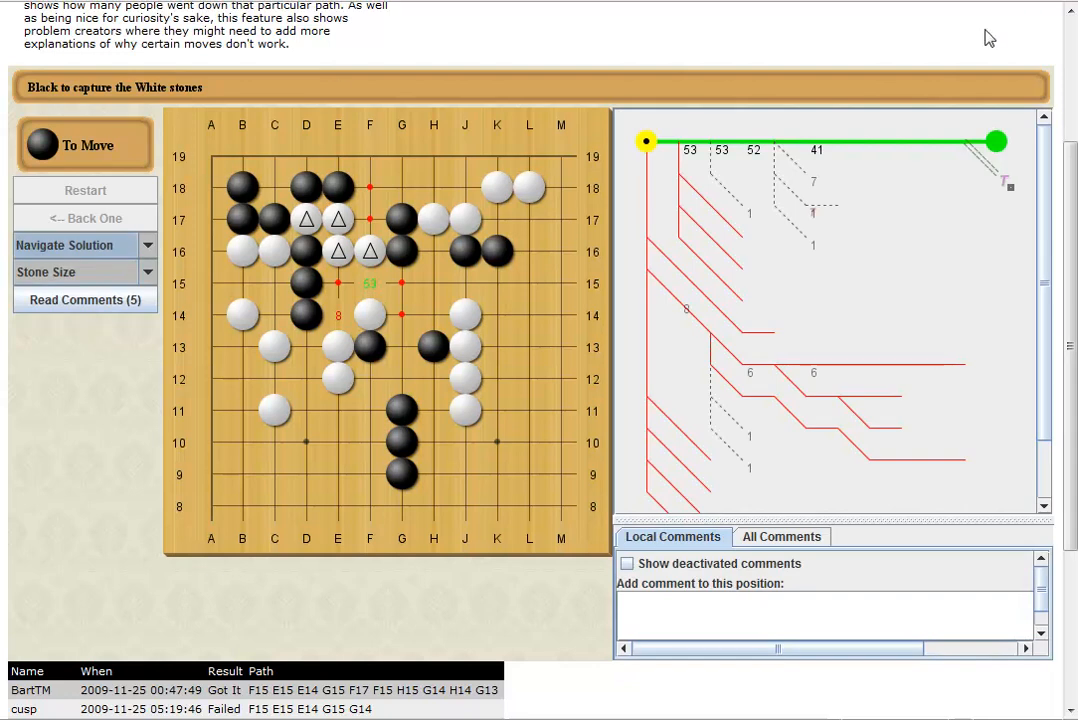
{"action": "left_click", "coordinate": [678, 142]}
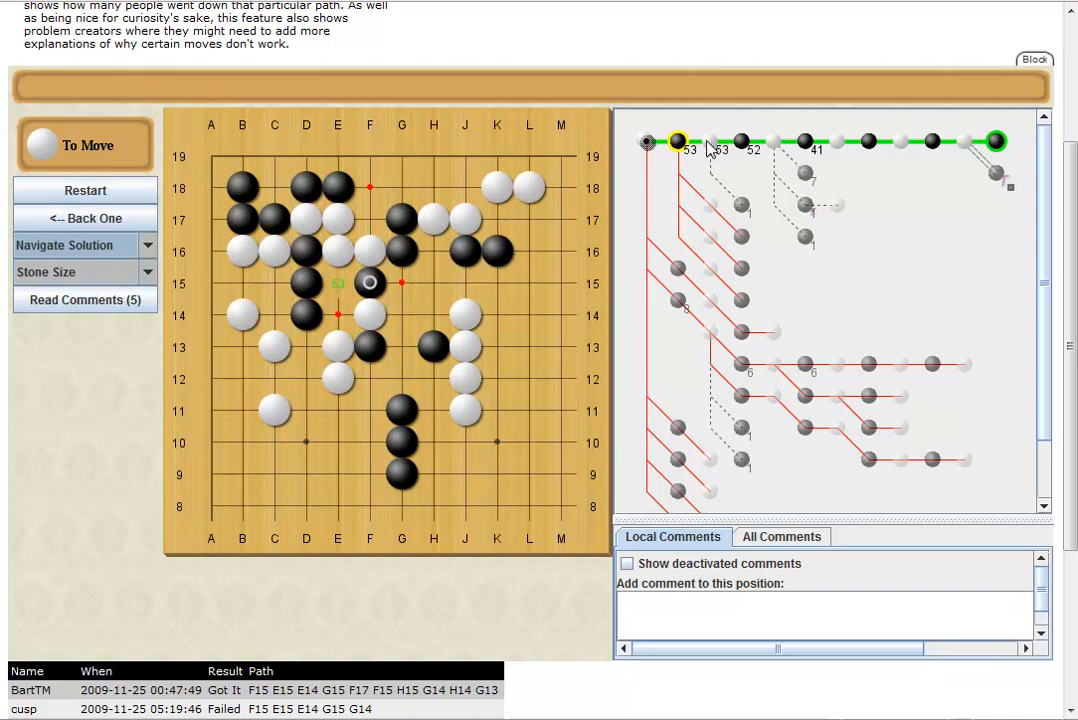
{"action": "left_click", "coordinate": [708, 143]}
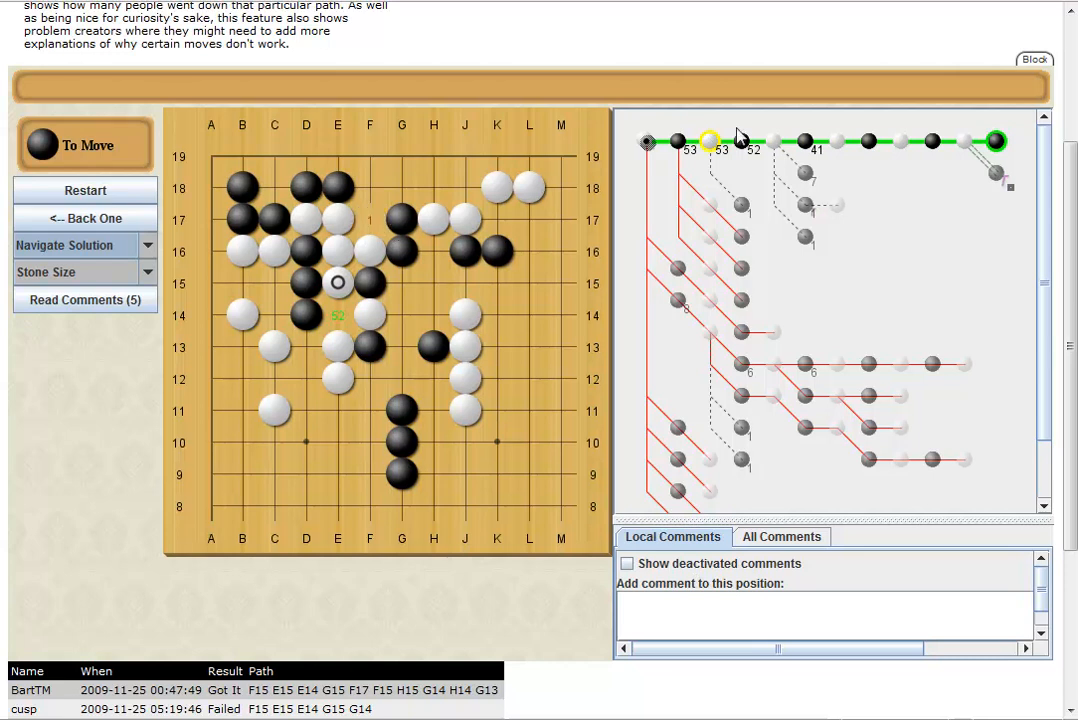
{"action": "left_click", "coordinate": [775, 143]}
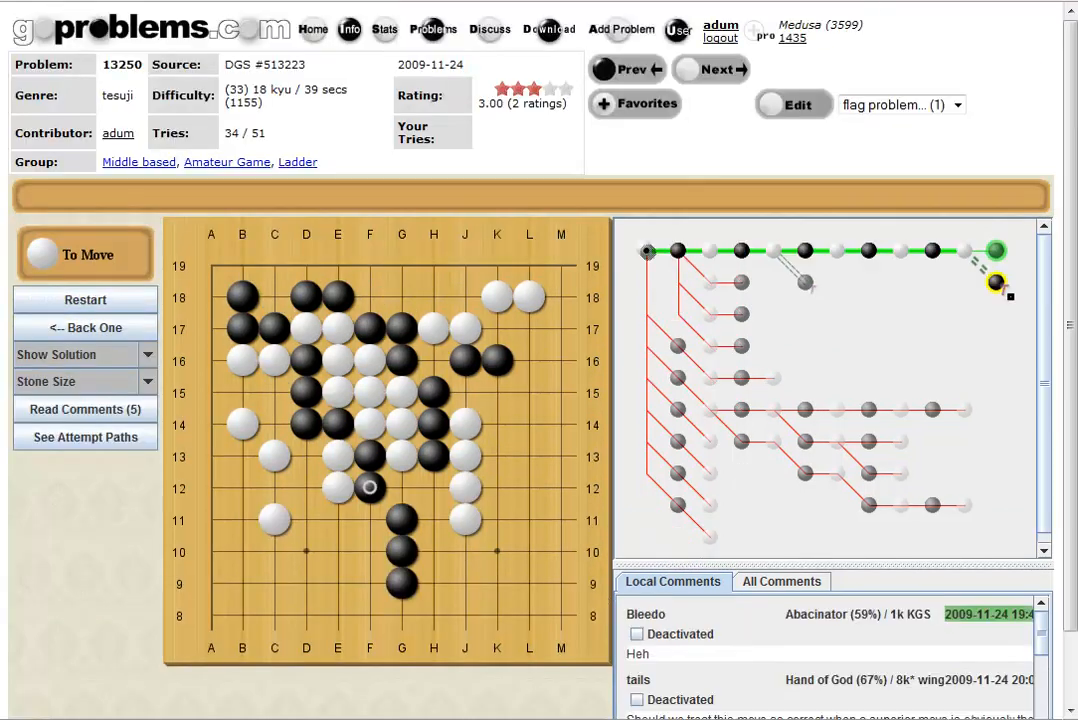
Leave the flag options unchanged and open problem 13250 with Edit graphically.
{"action": "left_click", "coordinate": [885, 104]}
{"action": "left_click", "coordinate": [885, 104]}
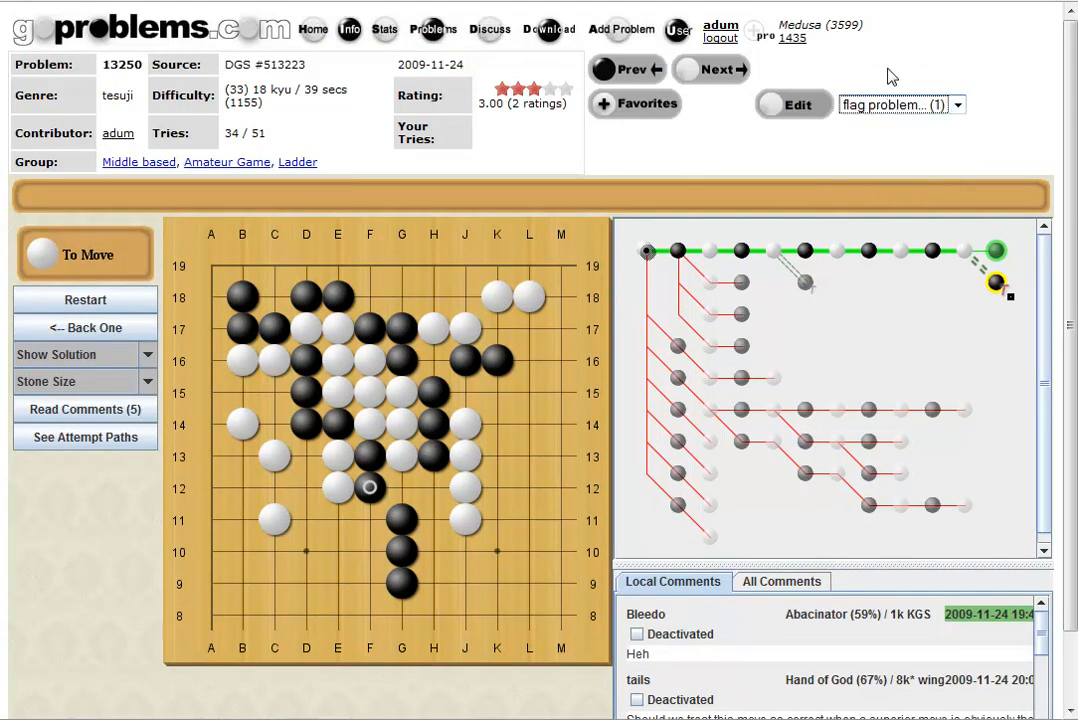
{"action": "left_click", "coordinate": [797, 107]}
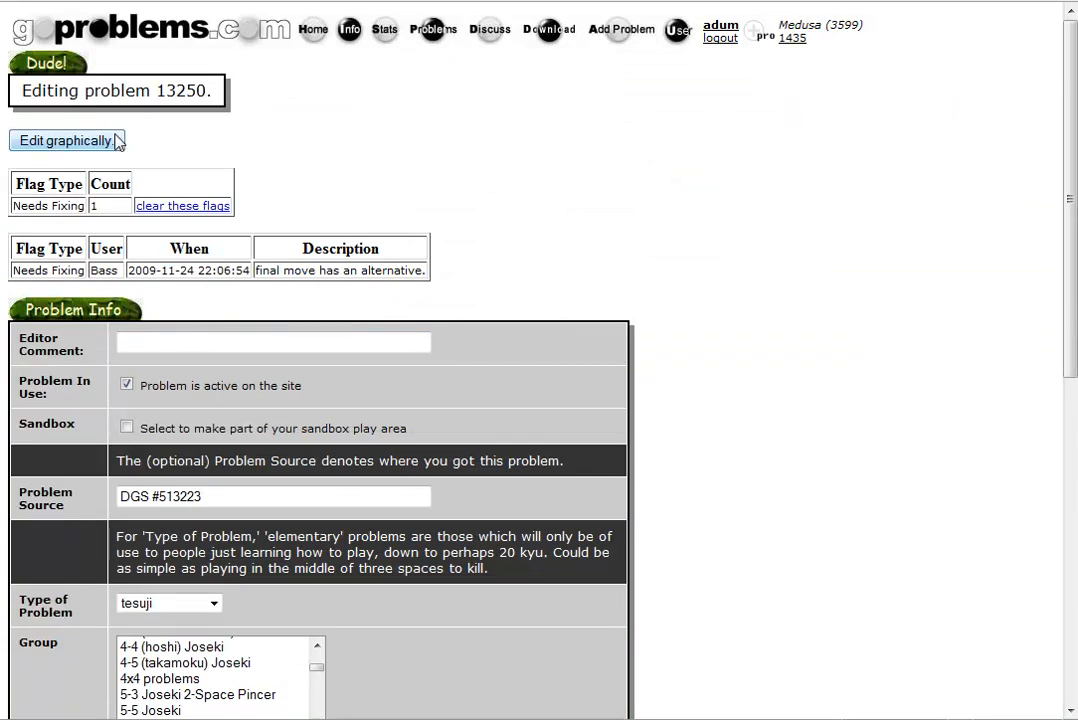
{"action": "left_click", "coordinate": [80, 143]}
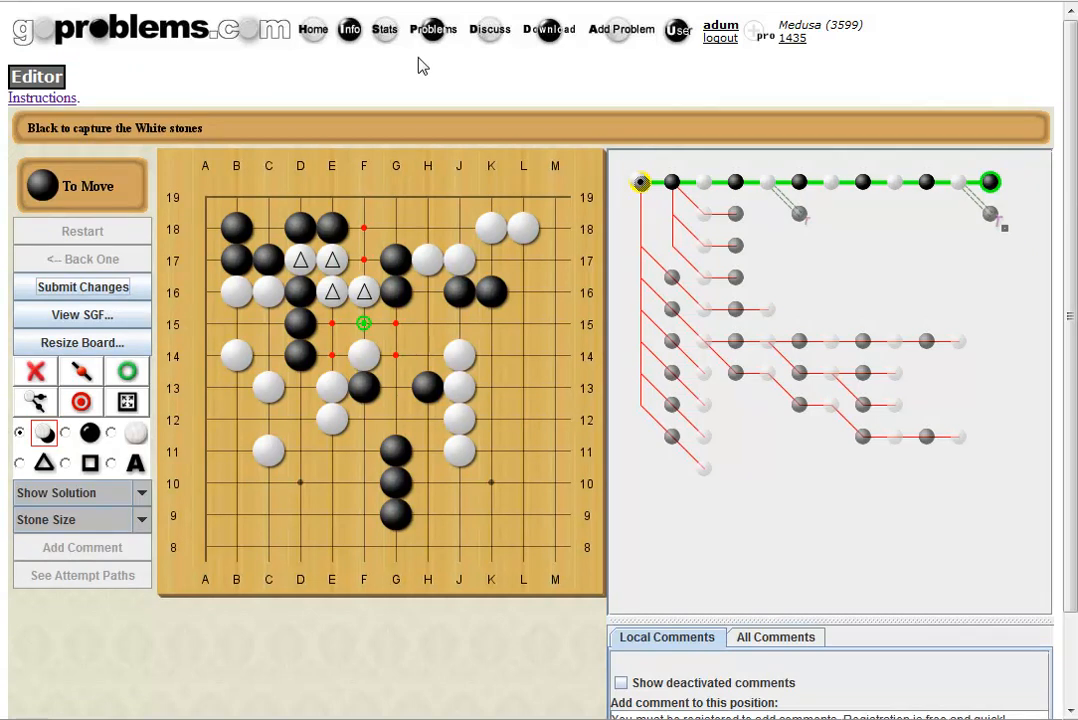
Accept the first alternative tree branch as a right variation.
{"action": "left_click", "coordinate": [799, 213]}
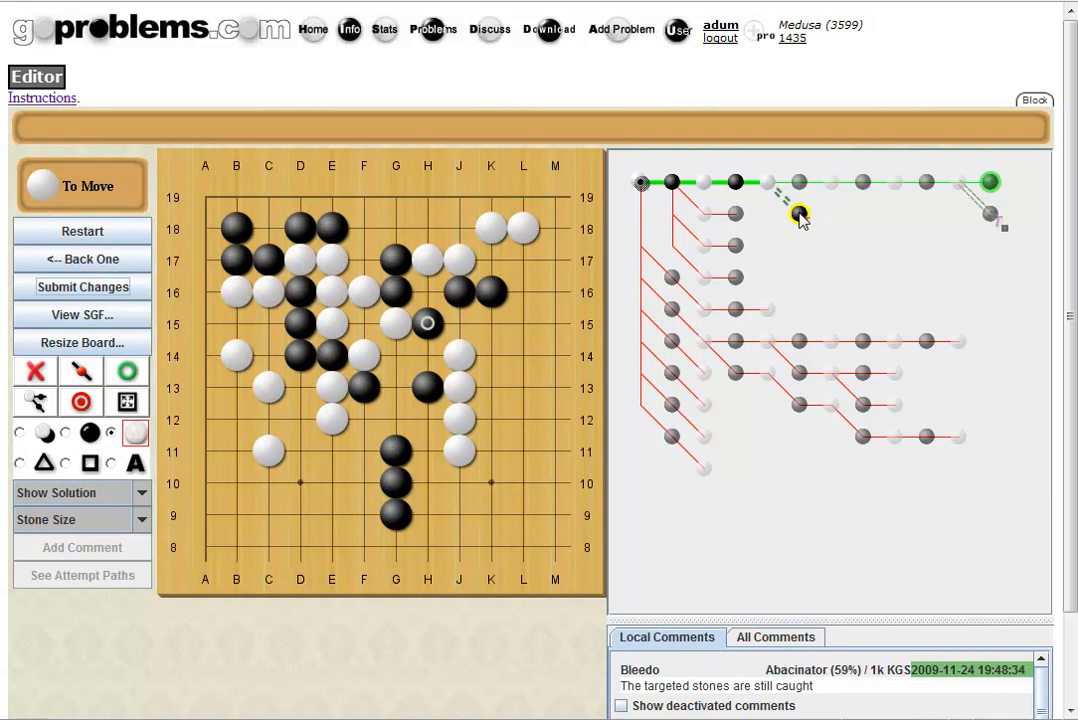
{"action": "right_click", "coordinate": [799, 216]}
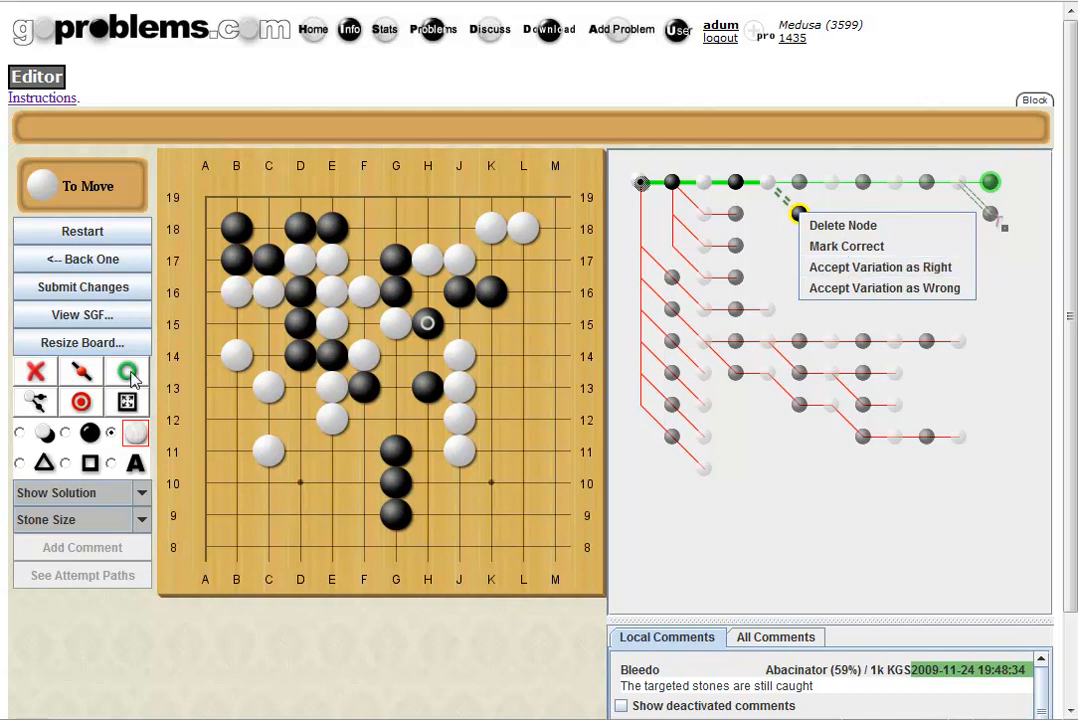
{"action": "left_click", "coordinate": [848, 272]}
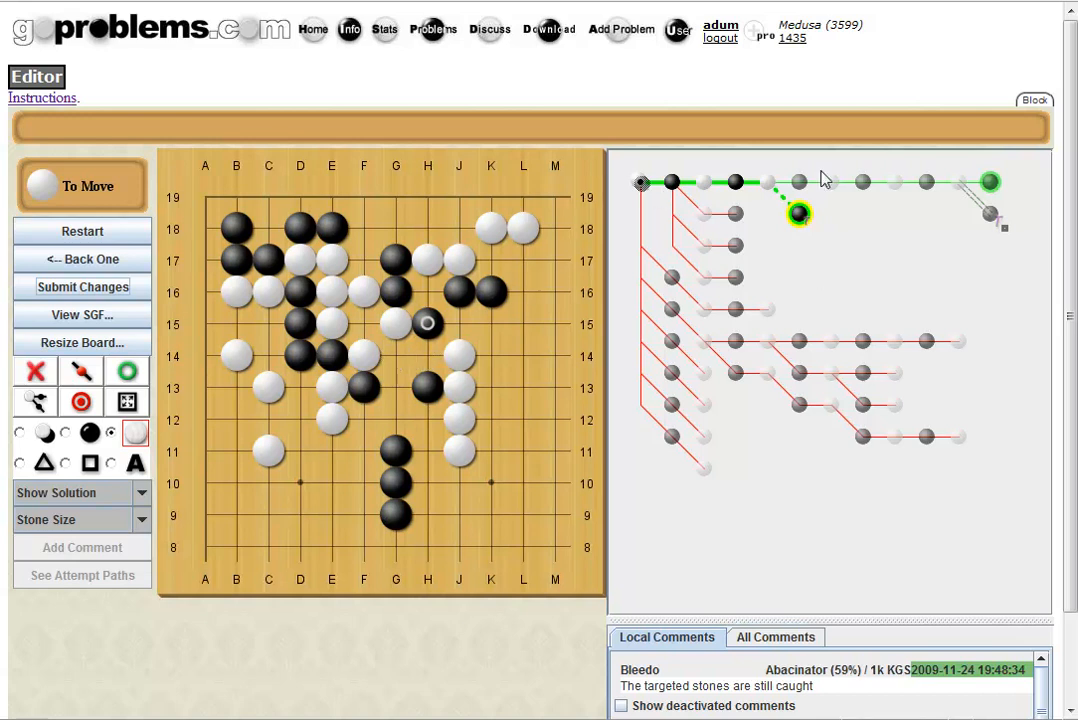
Accept the alternative final move at F12 as right too, then focus the comment box.
{"action": "left_click", "coordinate": [958, 182]}
{"action": "left_click", "coordinate": [988, 213]}
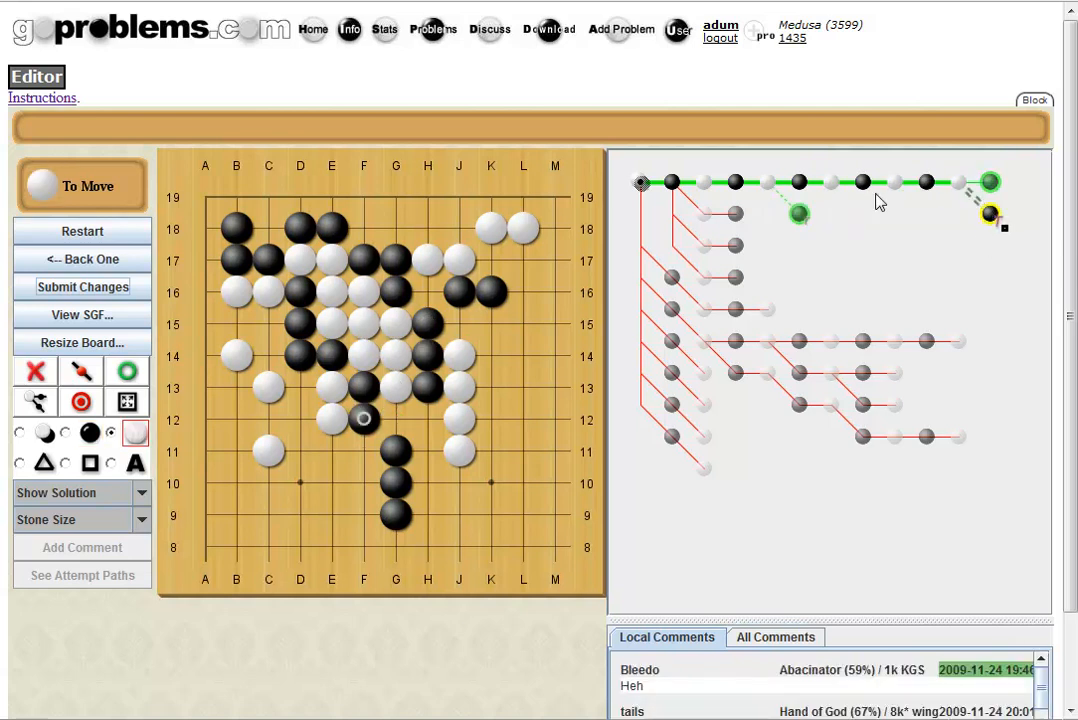
{"action": "right_click", "coordinate": [992, 224]}
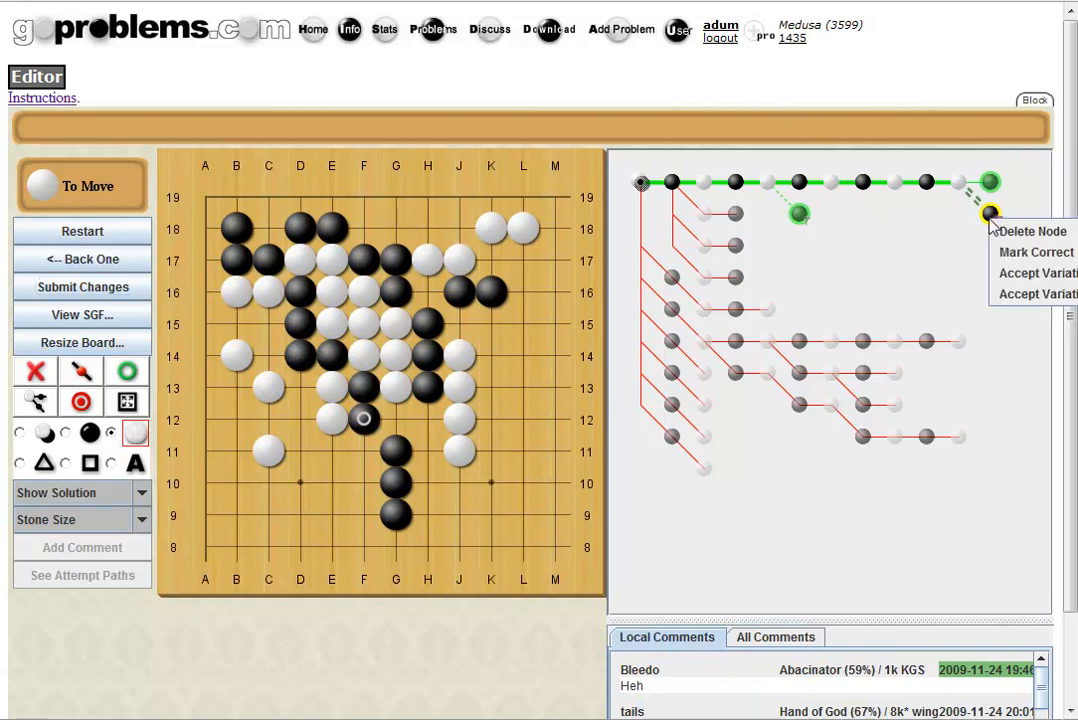
{"action": "left_click", "coordinate": [1030, 274]}
{"action": "scroll", "coordinate": [1071, 313], "scroll_direction": "down", "scroll_amount": 1}
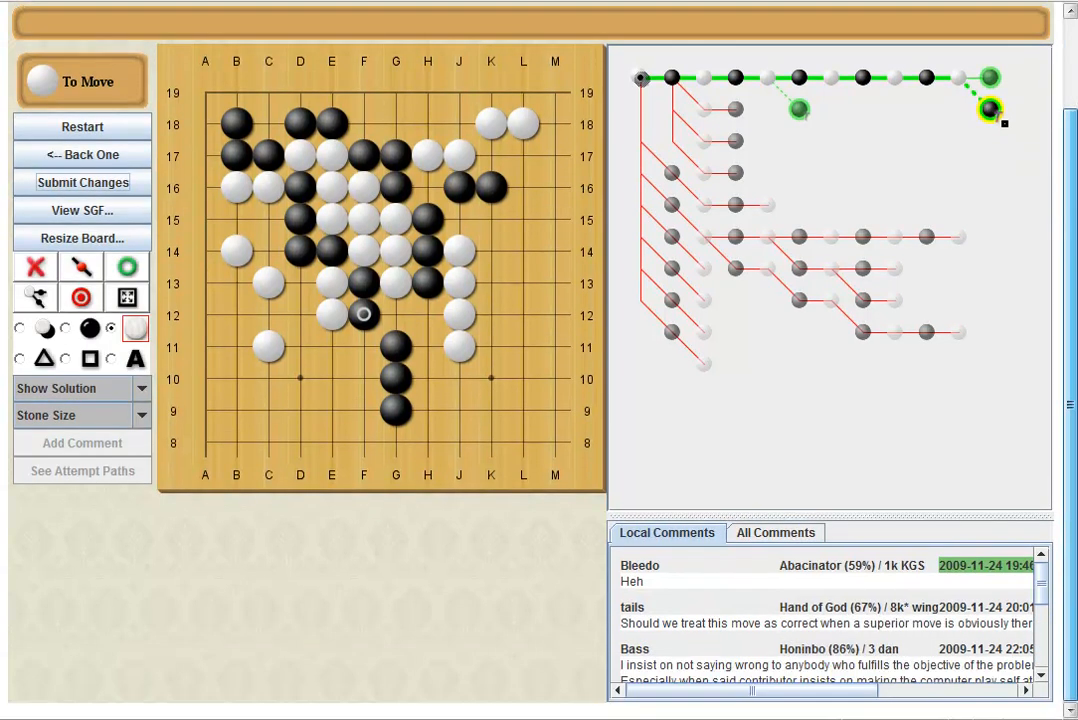
{"action": "left_click_drag", "start_coordinate": [1039, 595], "coordinate": [1052, 659]}
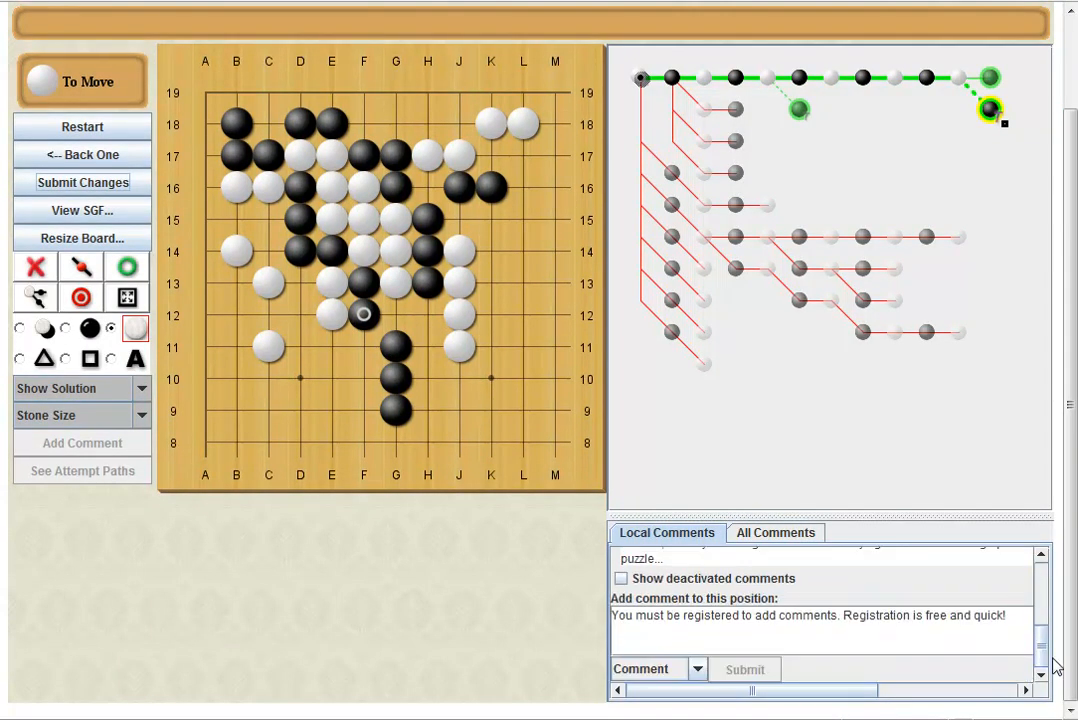
{"action": "left_click", "coordinate": [801, 630]}
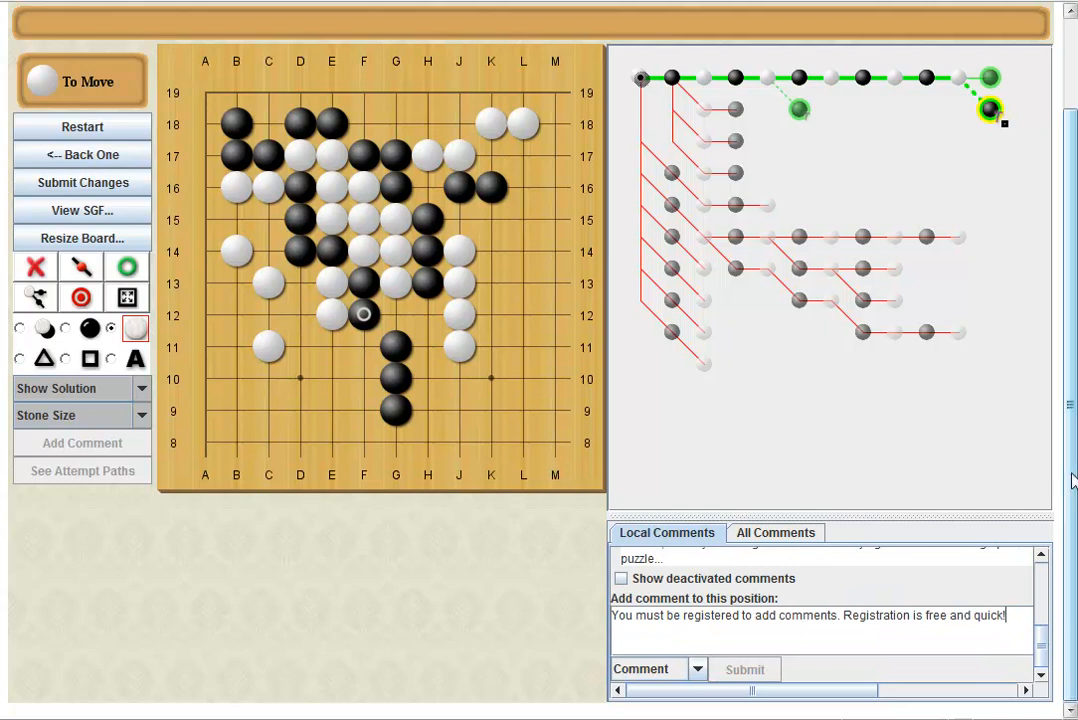
{"action": "scroll", "coordinate": [1071, 480], "scroll_direction": "up", "scroll_amount": 1}
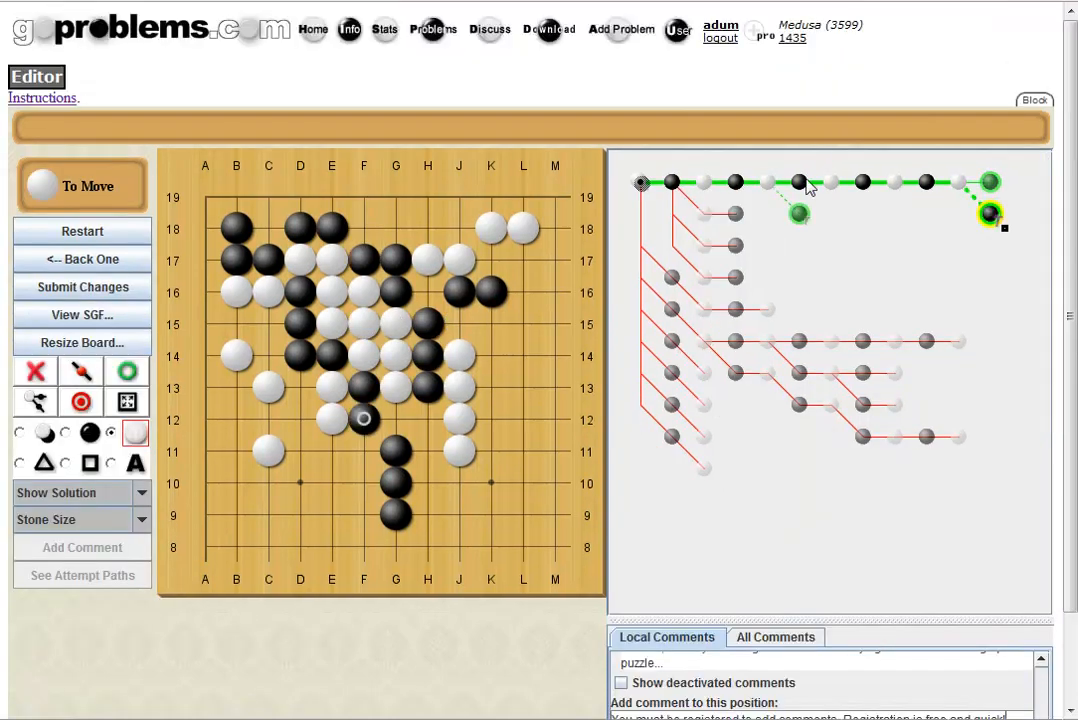
From the main-line position, branch with Black G14 answered by White H15 and open its comment editor.
{"action": "left_click", "coordinate": [805, 184]}
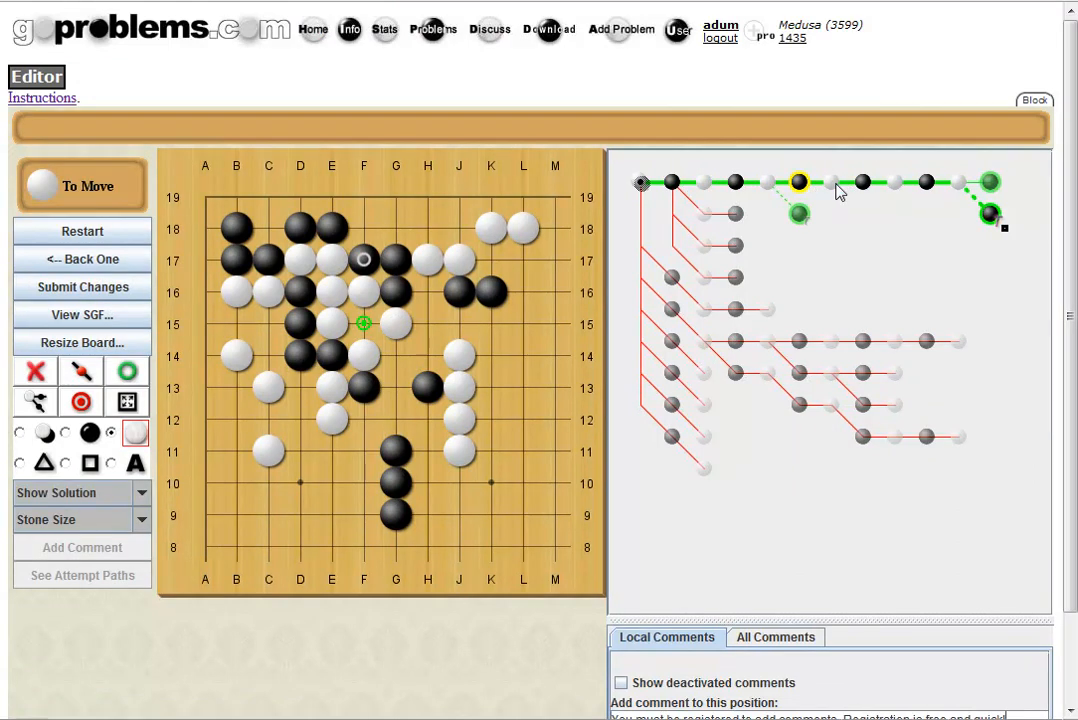
{"action": "left_click", "coordinate": [832, 184]}
{"action": "left_click", "coordinate": [767, 183]}
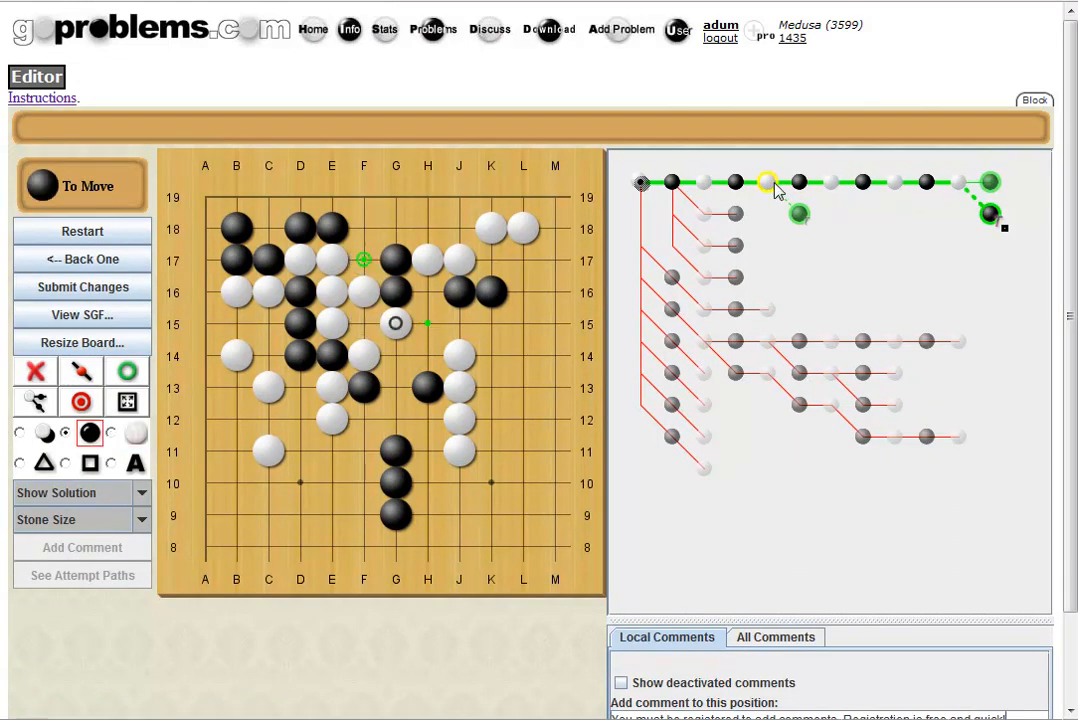
{"action": "left_click", "coordinate": [396, 366]}
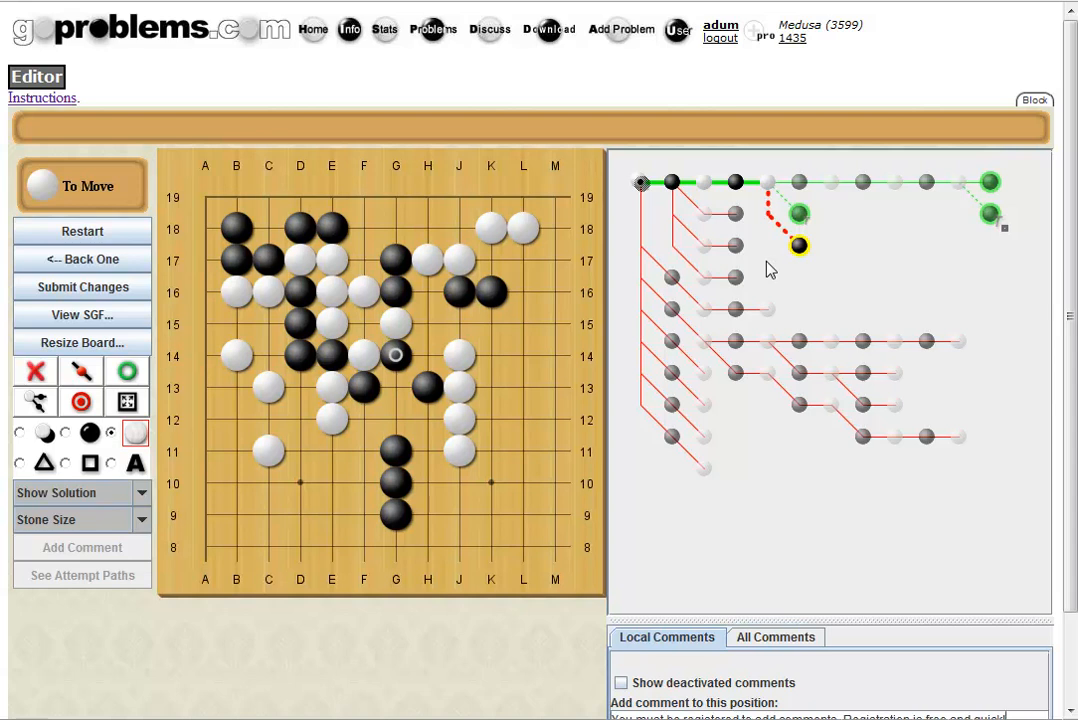
{"action": "left_click", "coordinate": [425, 325]}
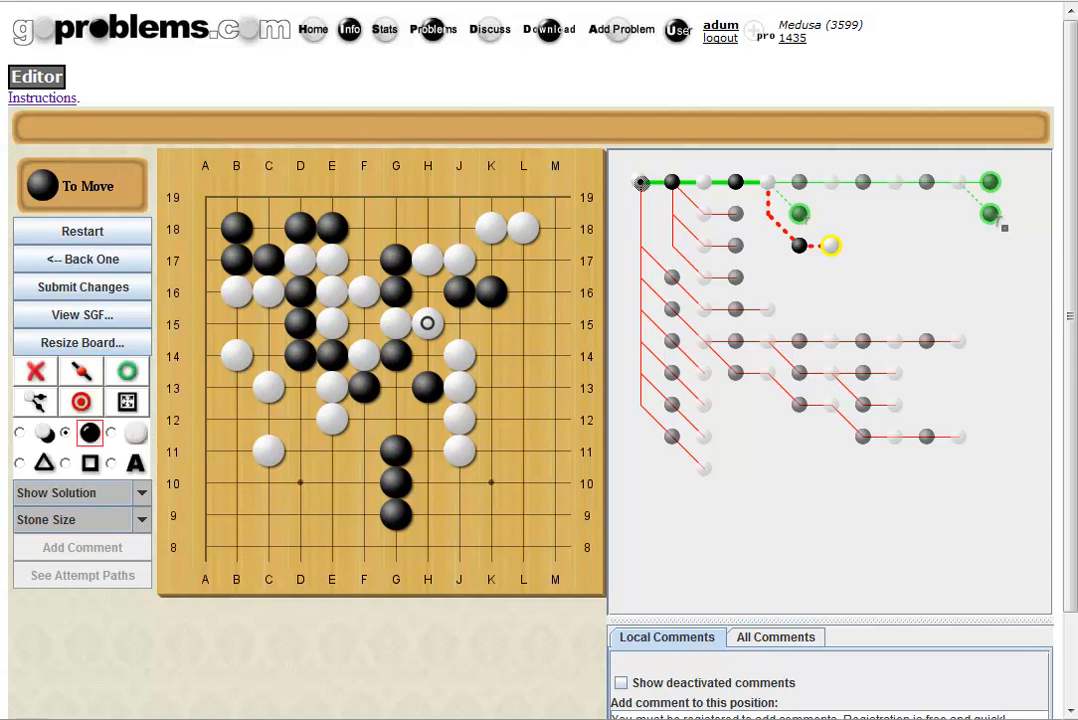
{"action": "left_click_drag", "start_coordinate": [420, 0], "coordinate": [648, 204]}
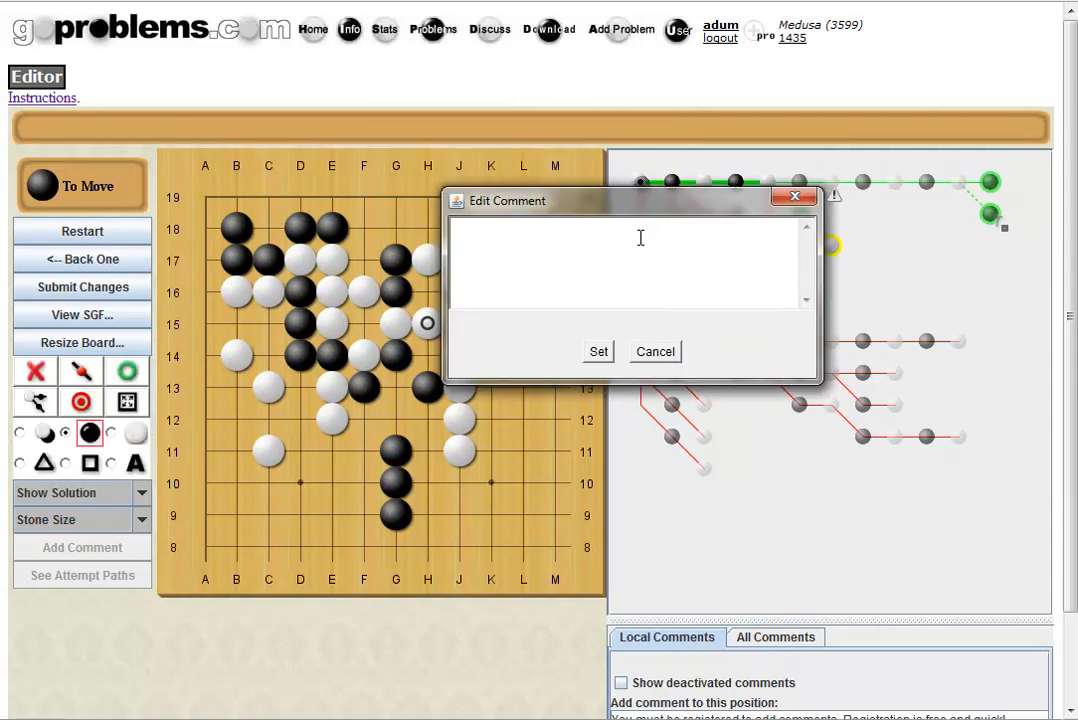
Set the comment 'only ko' on White's H15 reply.
{"action": "type", "text": "only ko"}
{"action": "left_click", "coordinate": [599, 351]}
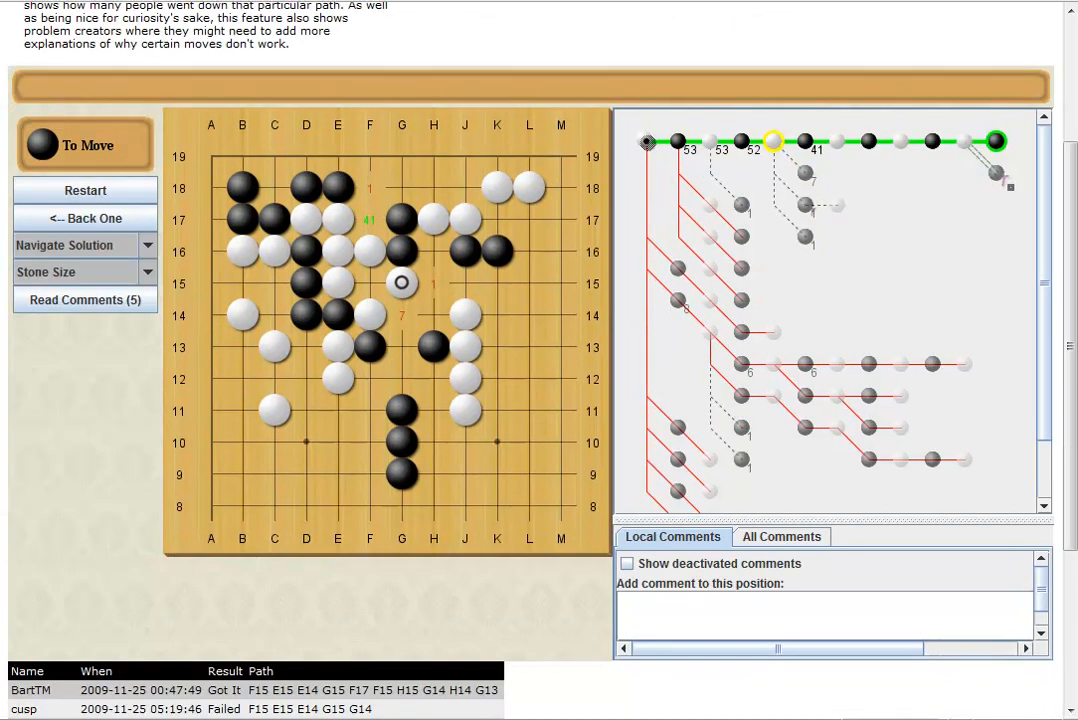
From the earlier tree position, add Black F17 with White's reply at E14, checking it against the attempt paths.
{"action": "left_click", "coordinate": [710, 141]}
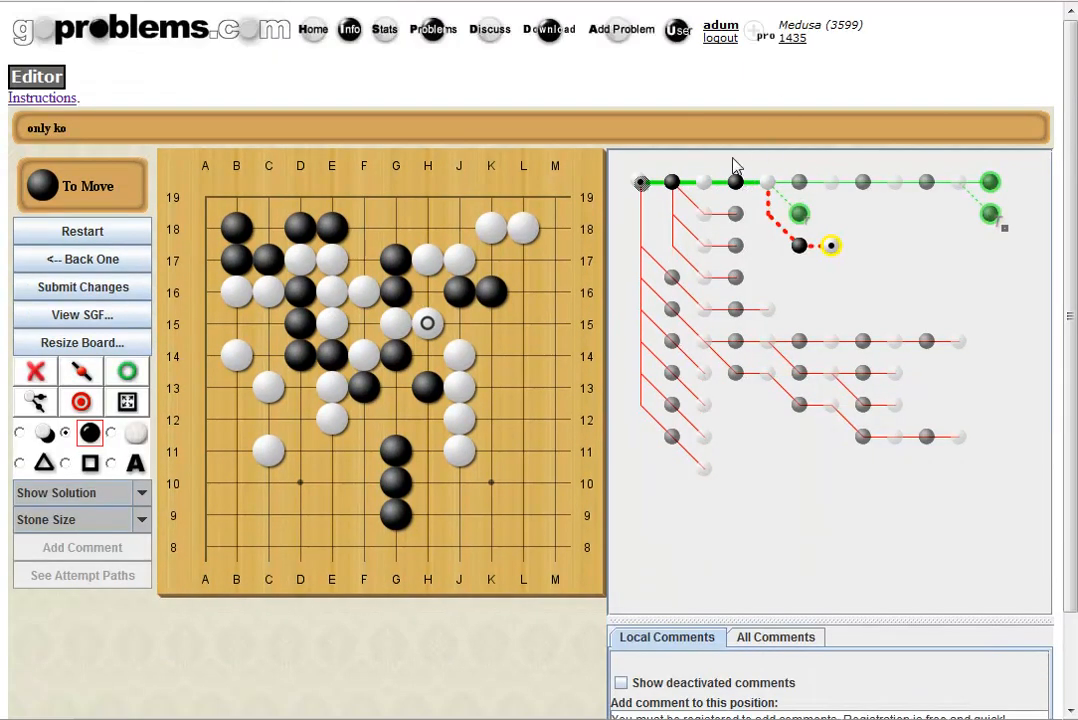
{"action": "left_click", "coordinate": [706, 181]}
{"action": "left_click", "coordinate": [363, 259]}
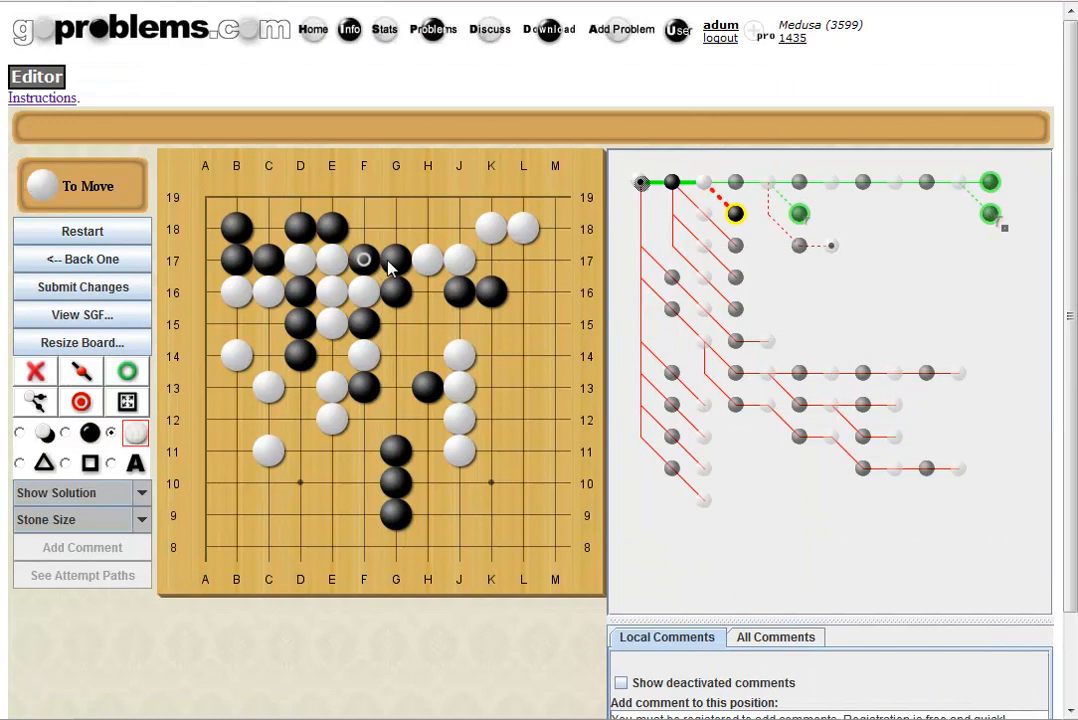
{"action": "left_click", "coordinate": [334, 356]}
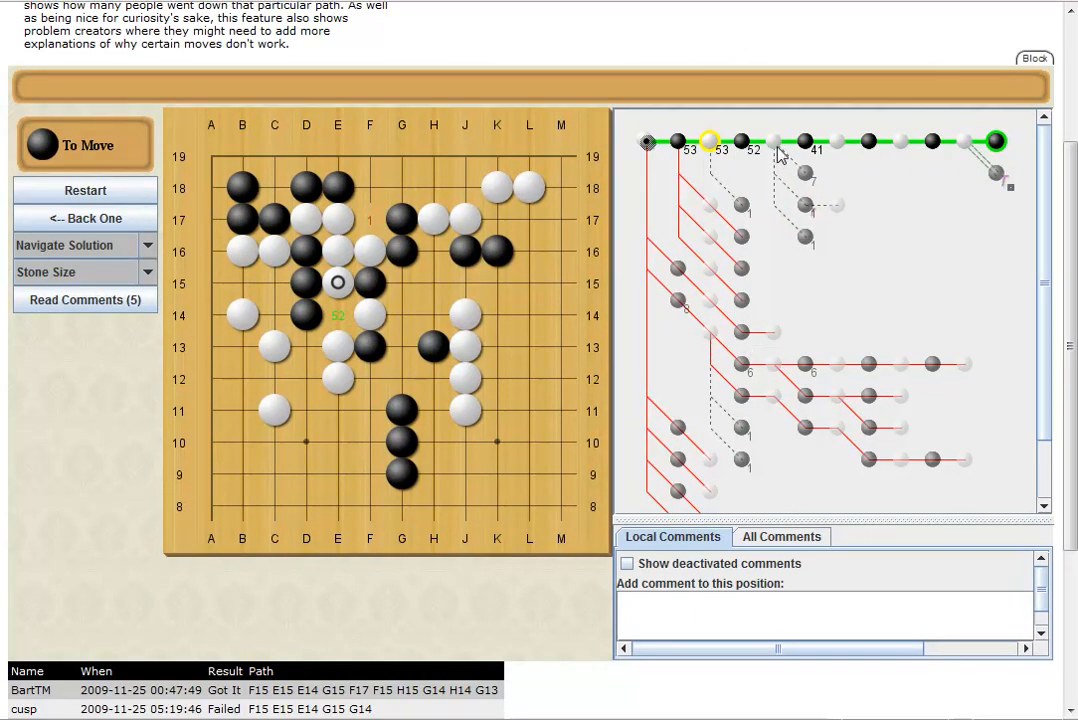
{"action": "left_click", "coordinate": [777, 144]}
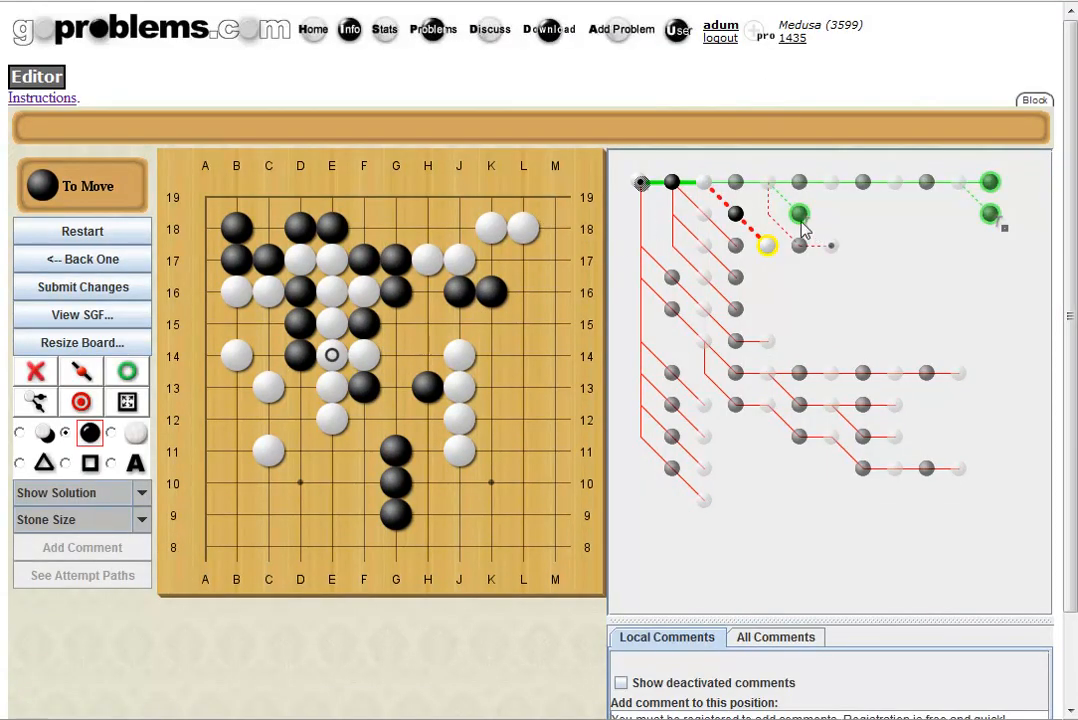
{"action": "left_click", "coordinate": [768, 183]}
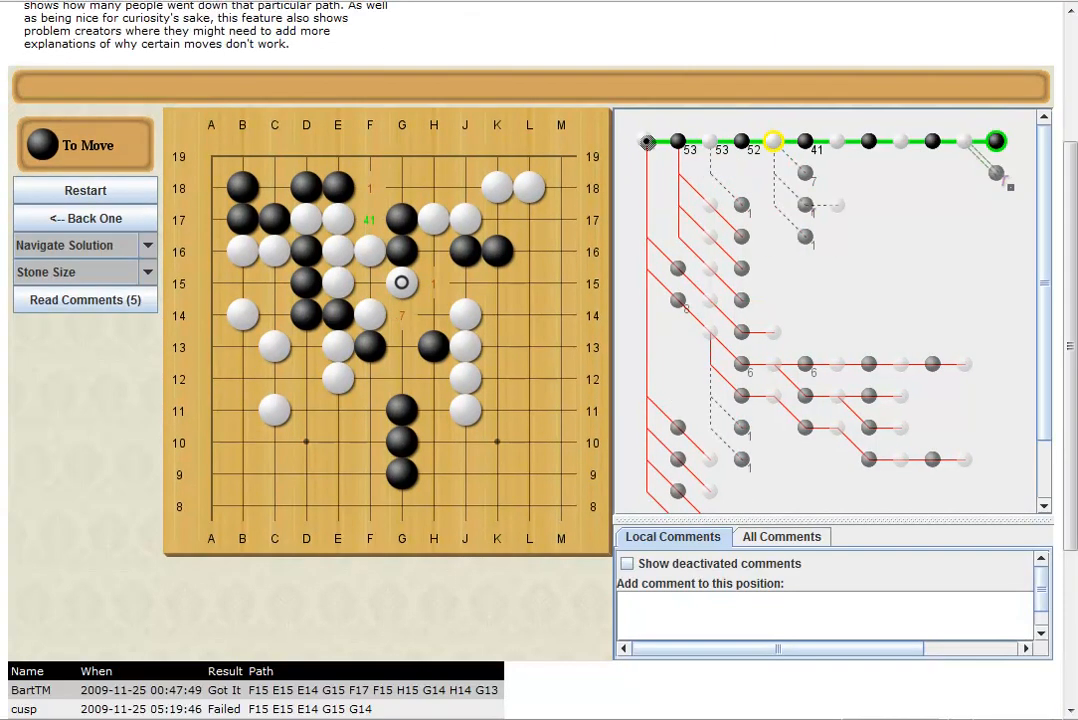
After White's F15 in the failed attempt line, add a Black H14 branch.
{"action": "left_click", "coordinate": [677, 302]}
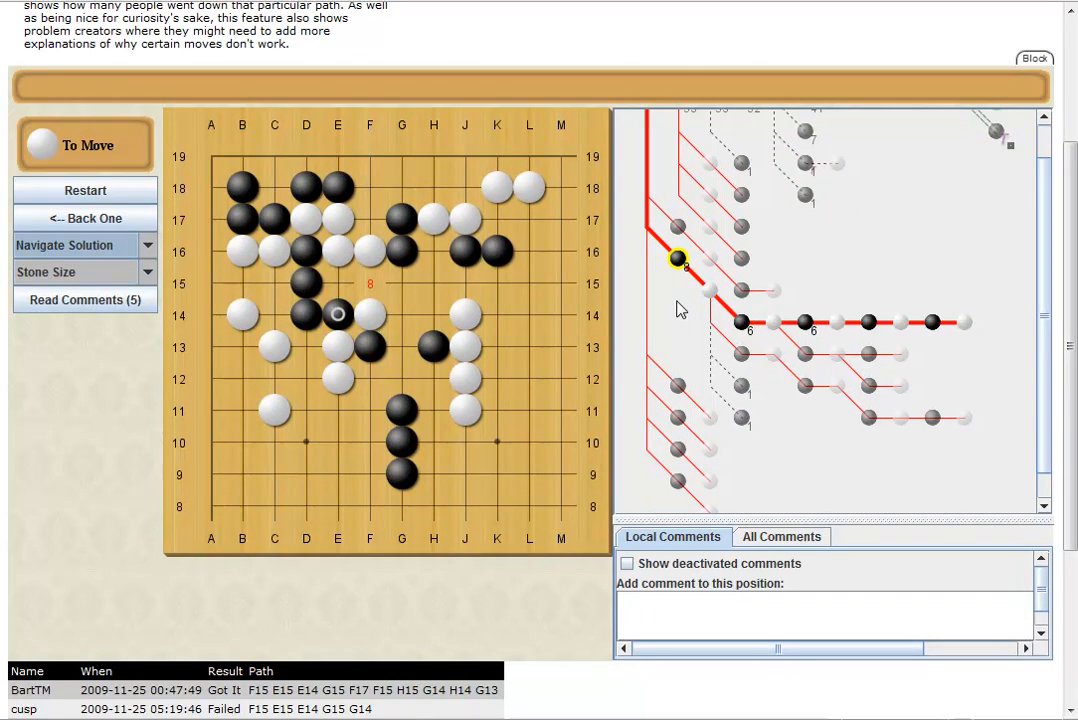
{"action": "left_click", "coordinate": [713, 298]}
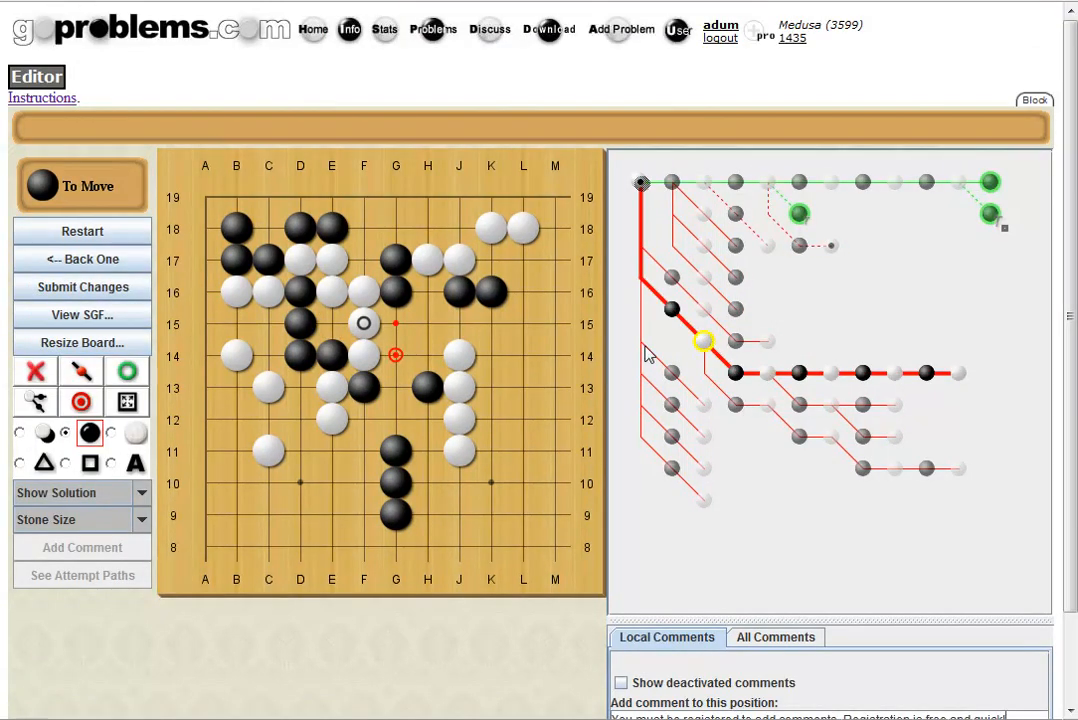
{"action": "left_click", "coordinate": [427, 355]}
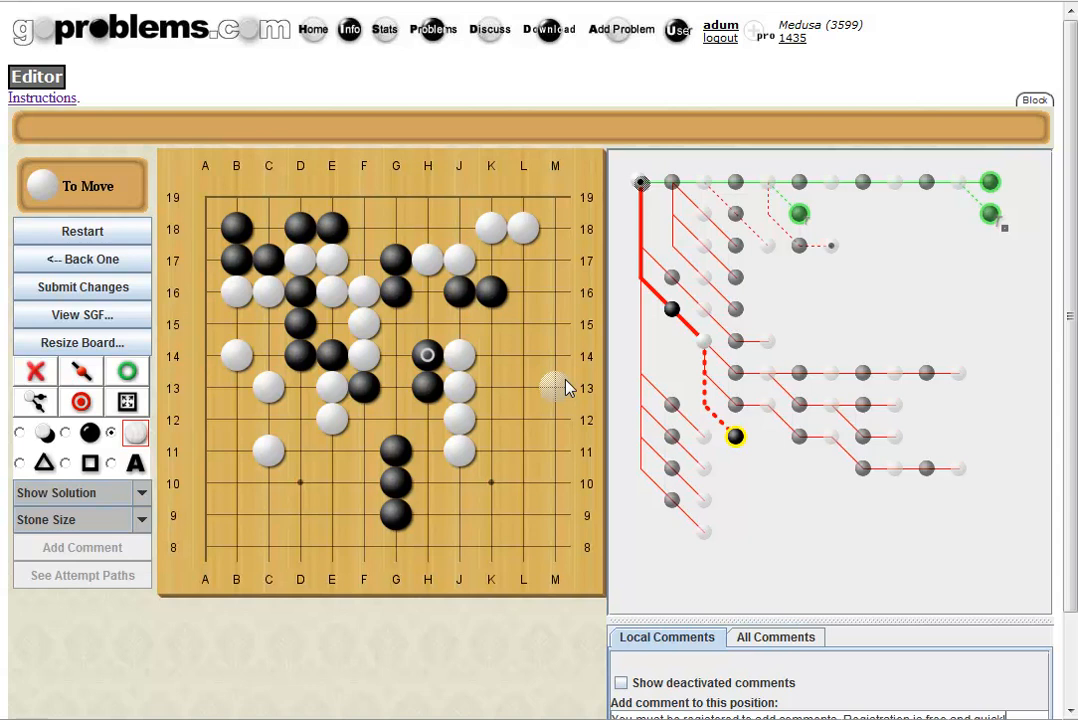
Add White's C14 reply, then try out a trial line with G14 and F17.
{"action": "left_click", "coordinate": [268, 359]}
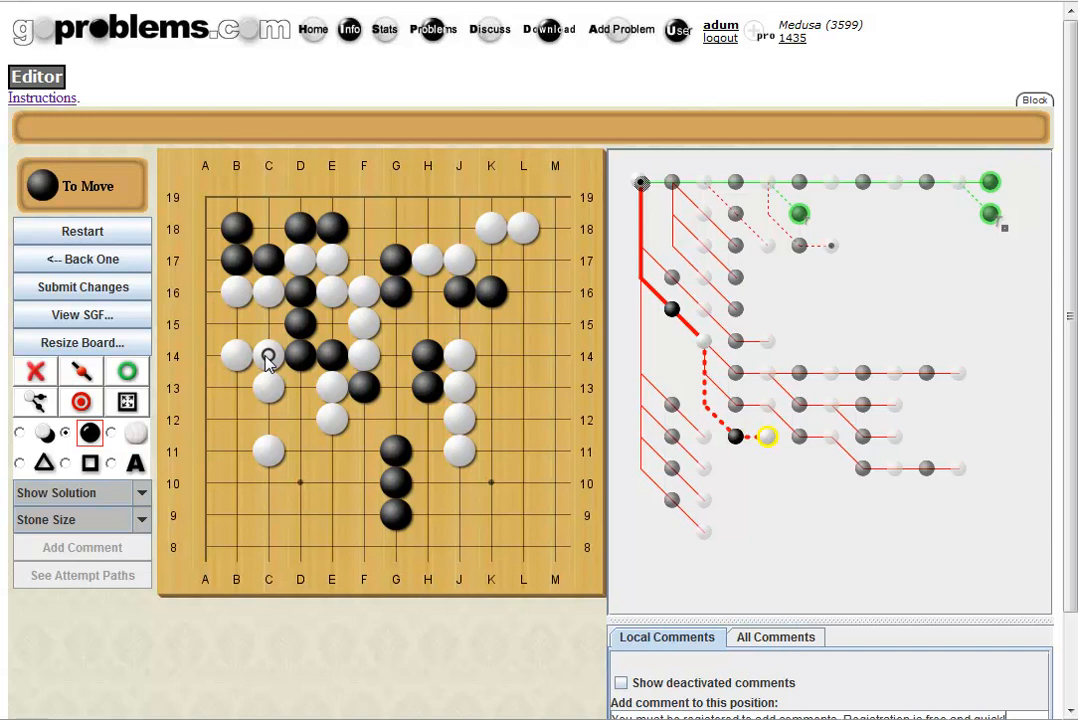
{"action": "left_click", "coordinate": [397, 356]}
{"action": "left_click", "coordinate": [300, 388]}
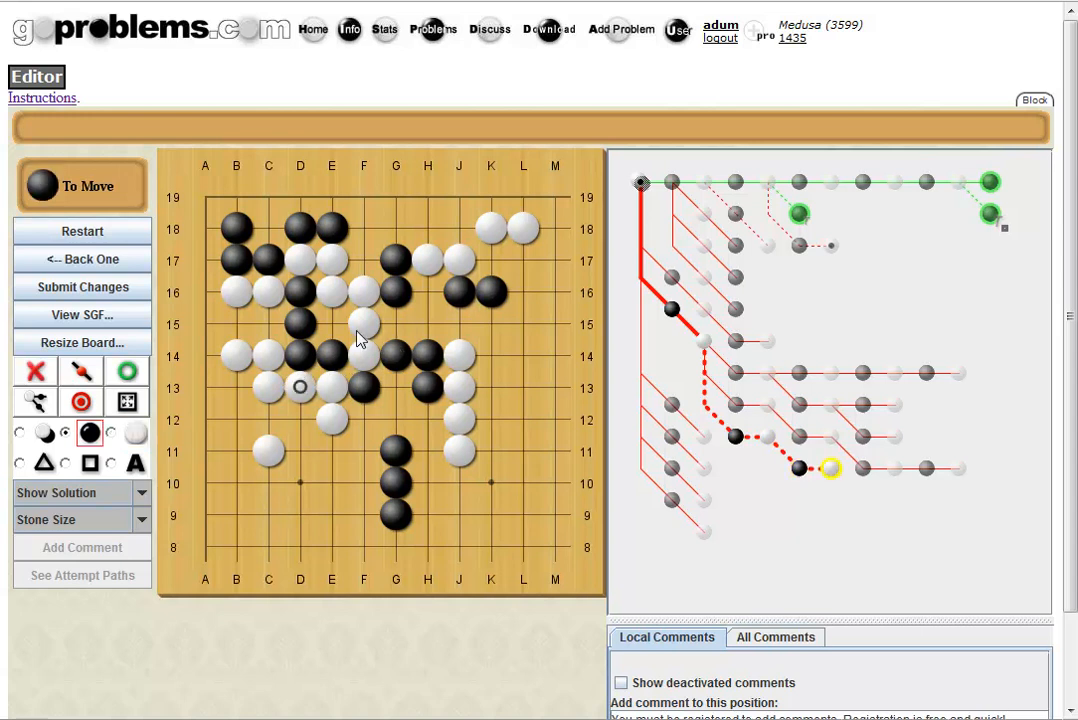
{"action": "left_click", "coordinate": [363, 262]}
{"action": "left_click", "coordinate": [268, 323]}
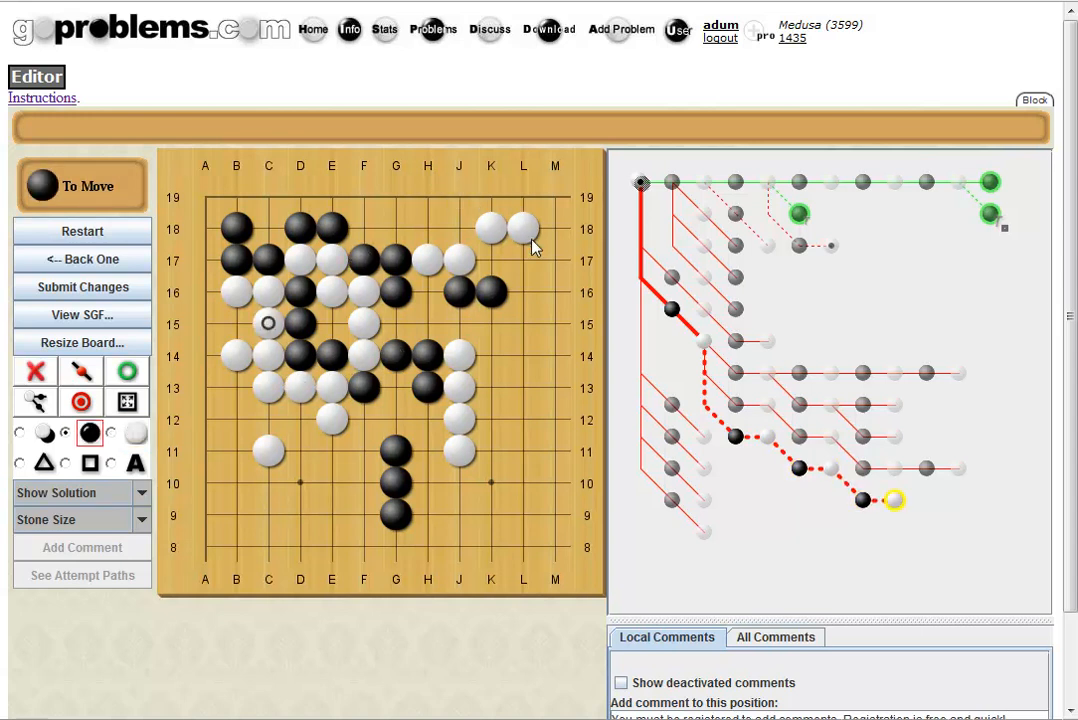
Delete the trial moves after the Black G14 node with the X tool.
{"action": "left_click", "coordinate": [738, 439]}
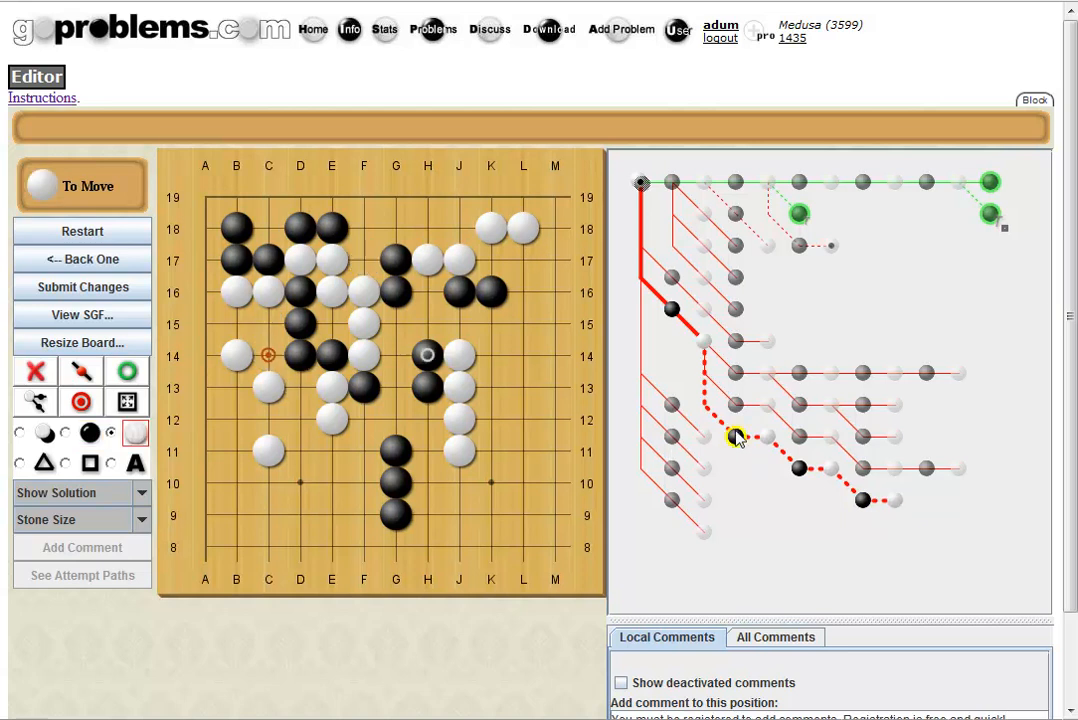
{"action": "left_click", "coordinate": [764, 440]}
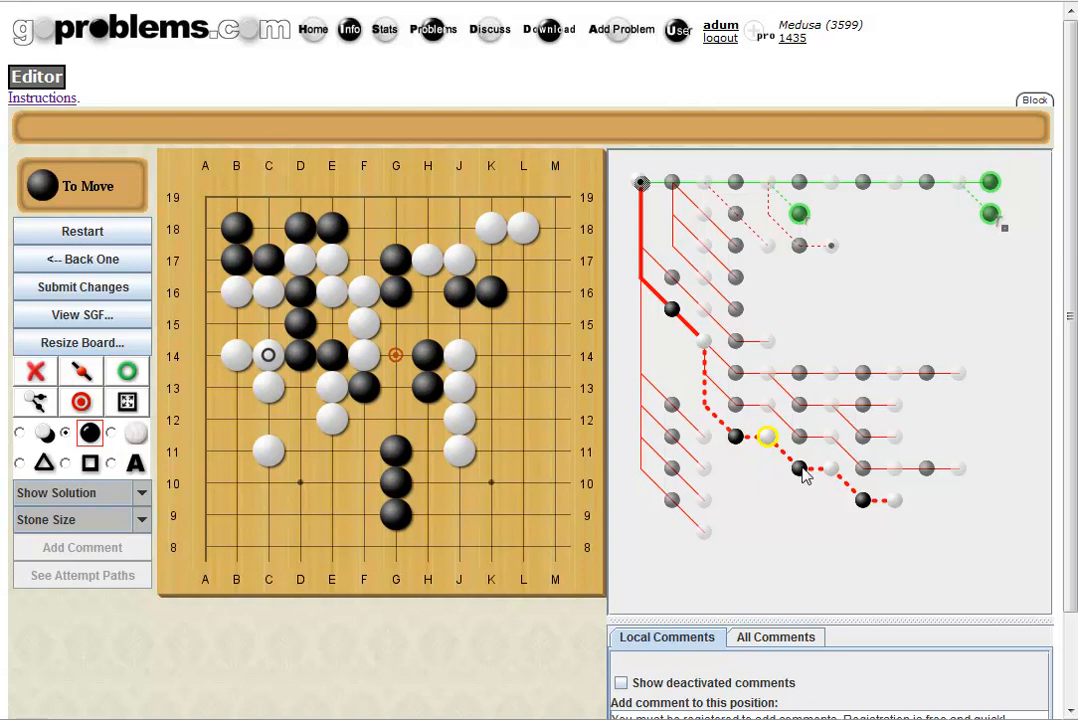
{"action": "left_click", "coordinate": [799, 468]}
{"action": "left_click", "coordinate": [34, 372]}
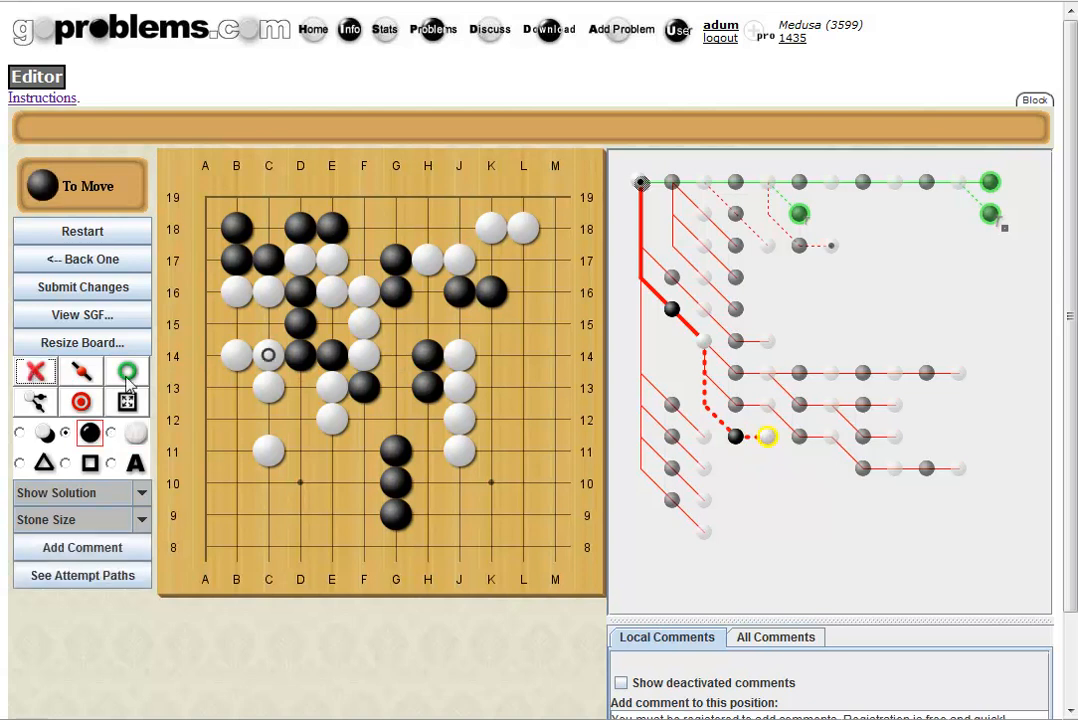
{"action": "left_click", "coordinate": [736, 446]}
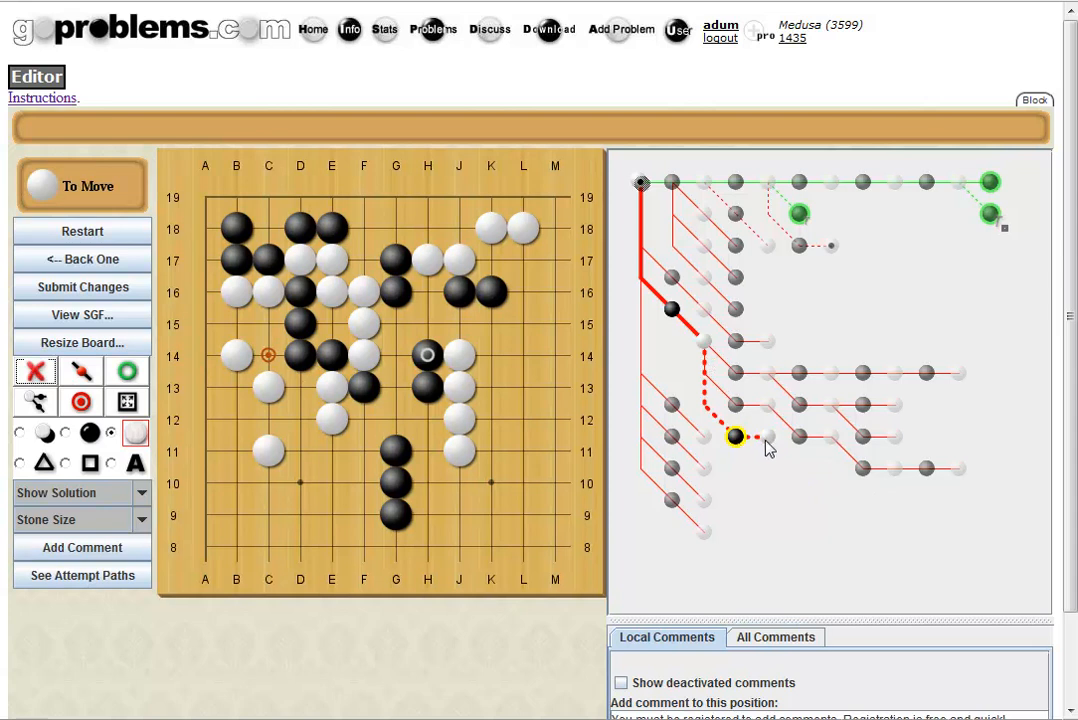
{"action": "left_click", "coordinate": [766, 440]}
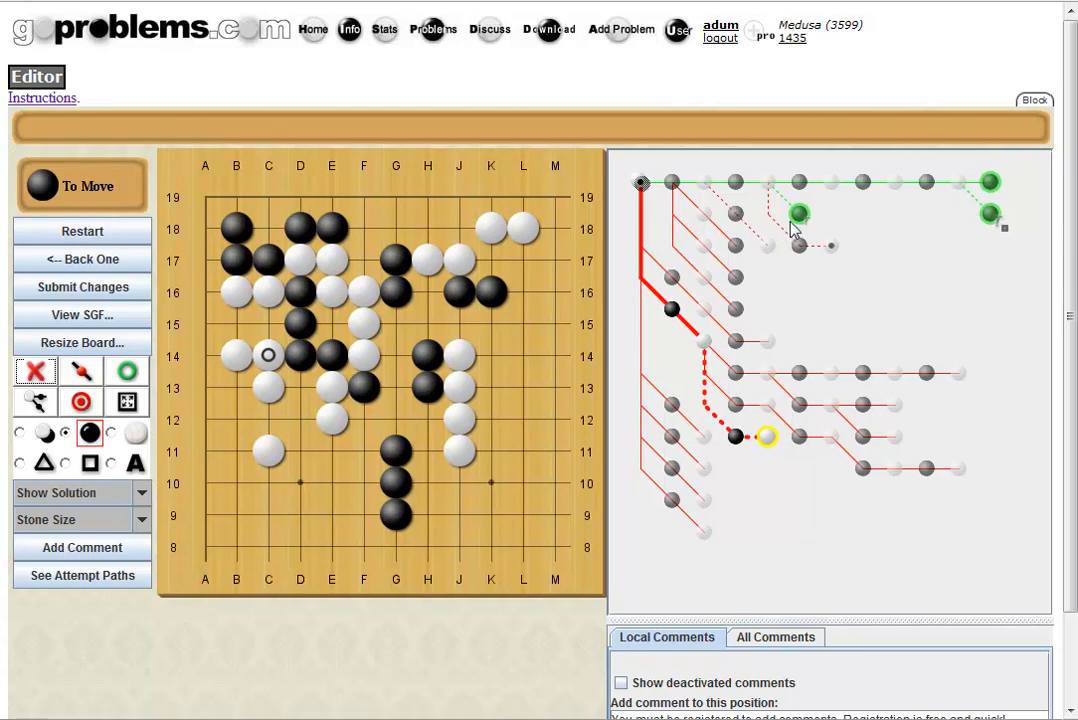
From the earlier position, branch with Black G13 and White's answer at C14.
{"action": "left_click", "coordinate": [705, 341]}
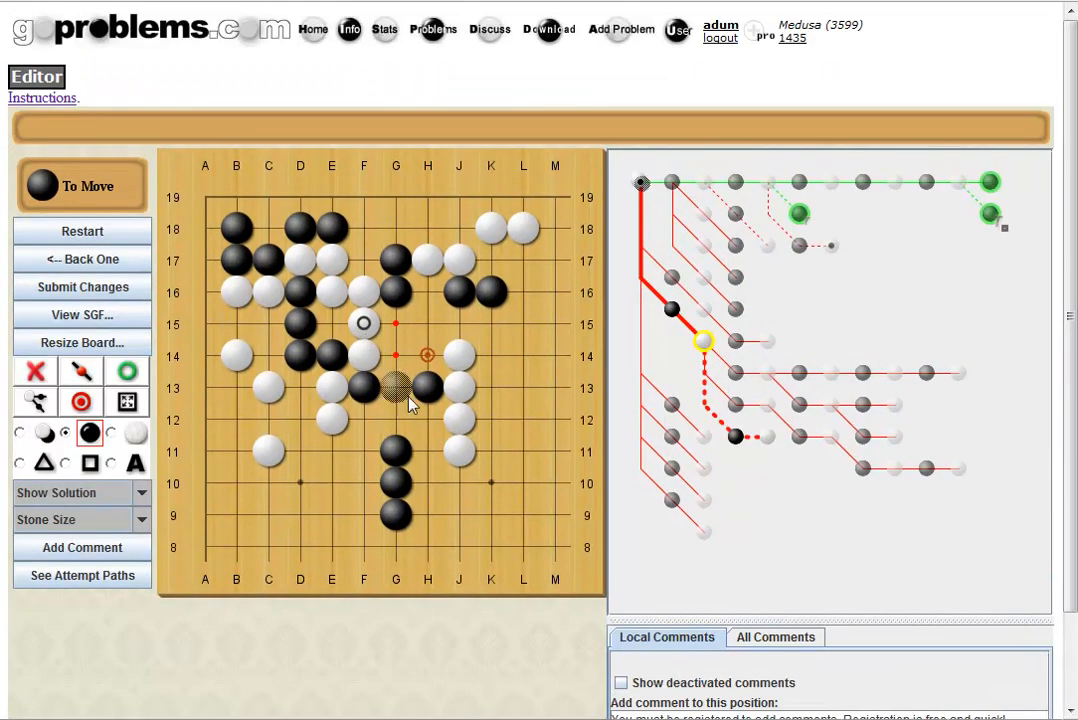
{"action": "left_click", "coordinate": [400, 389]}
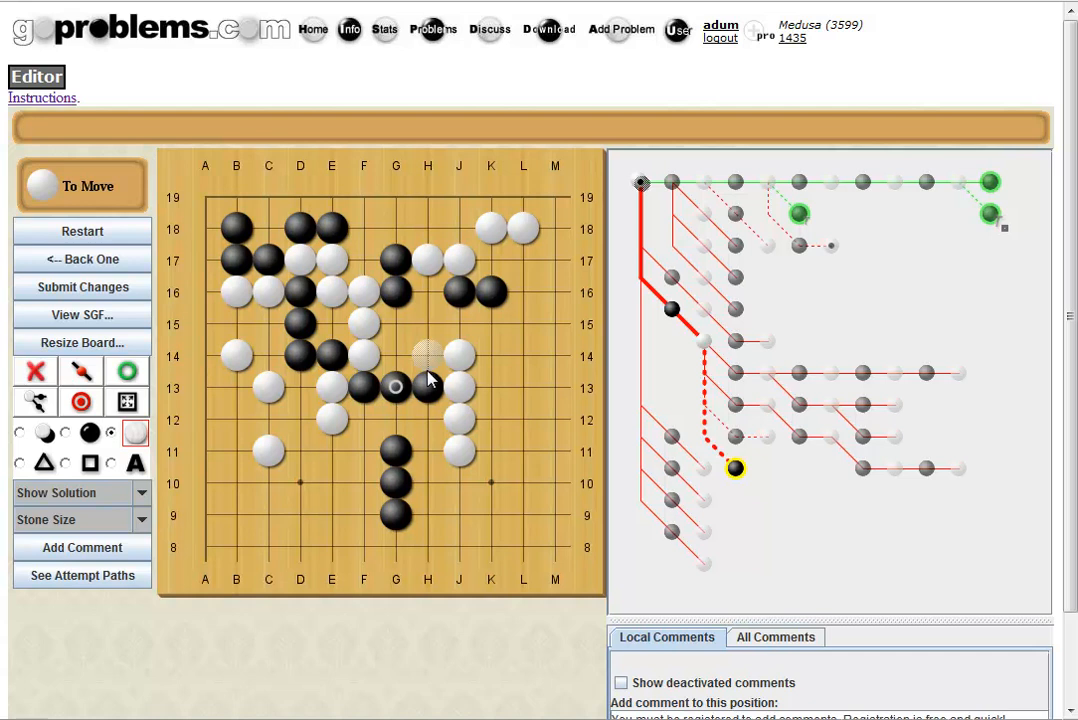
{"action": "left_click", "coordinate": [270, 358]}
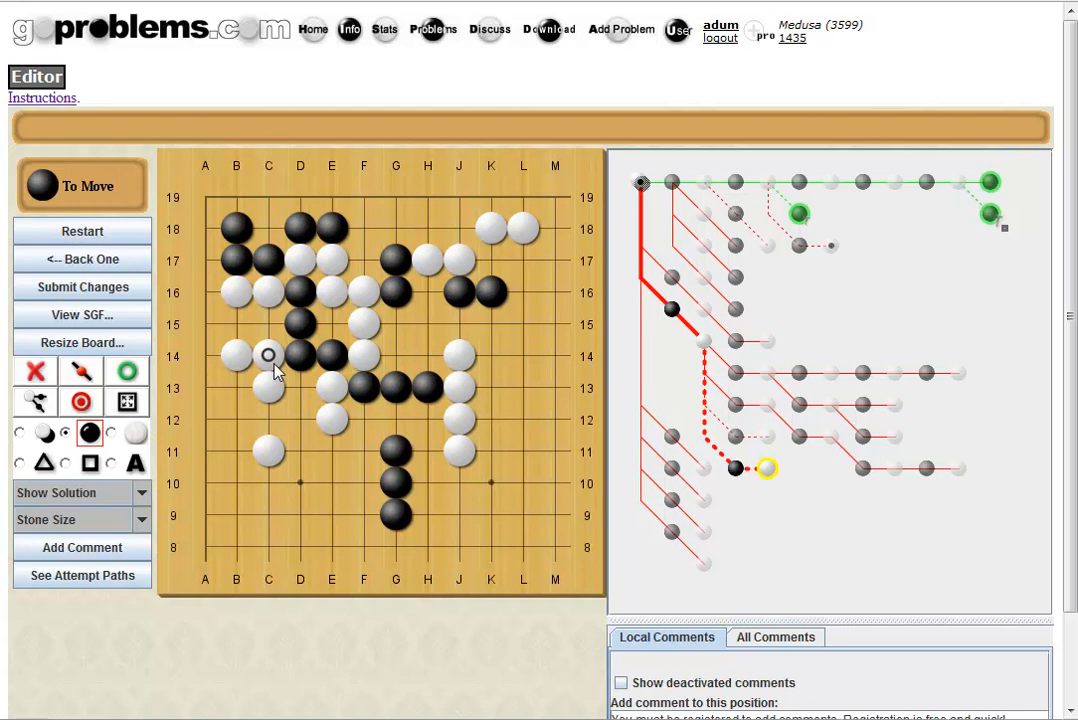
Submit the changes, then reopen problem 13250 from the home page's newest additions.
{"action": "left_click", "coordinate": [85, 287]}
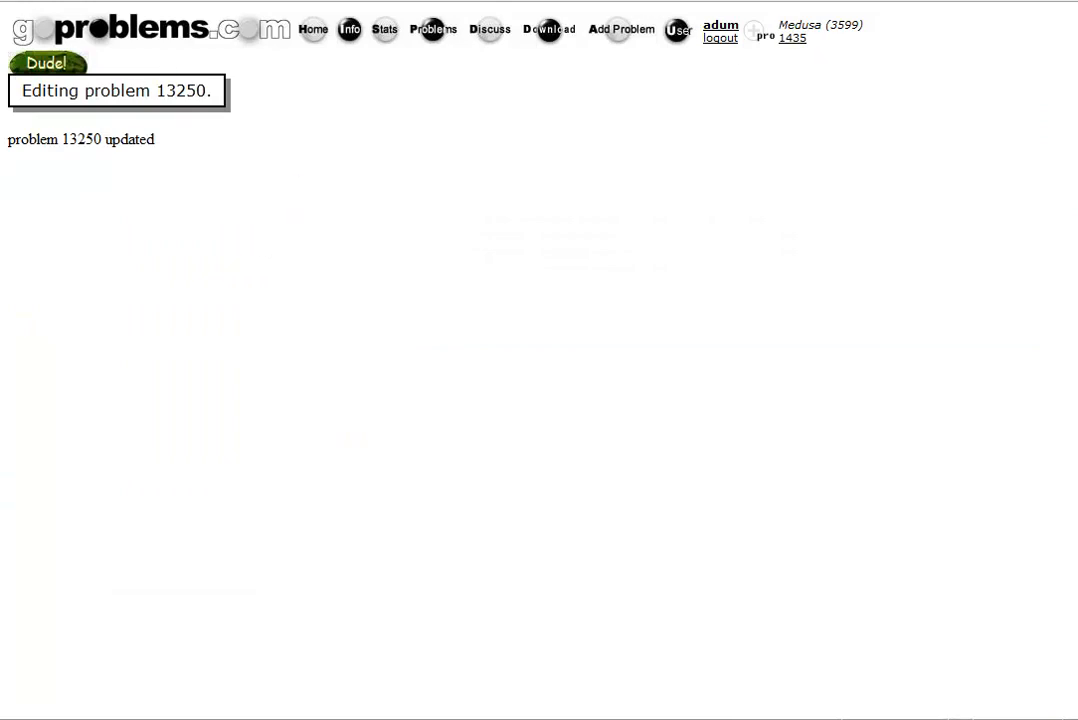
{"action": "left_click", "coordinate": [70, 0]}
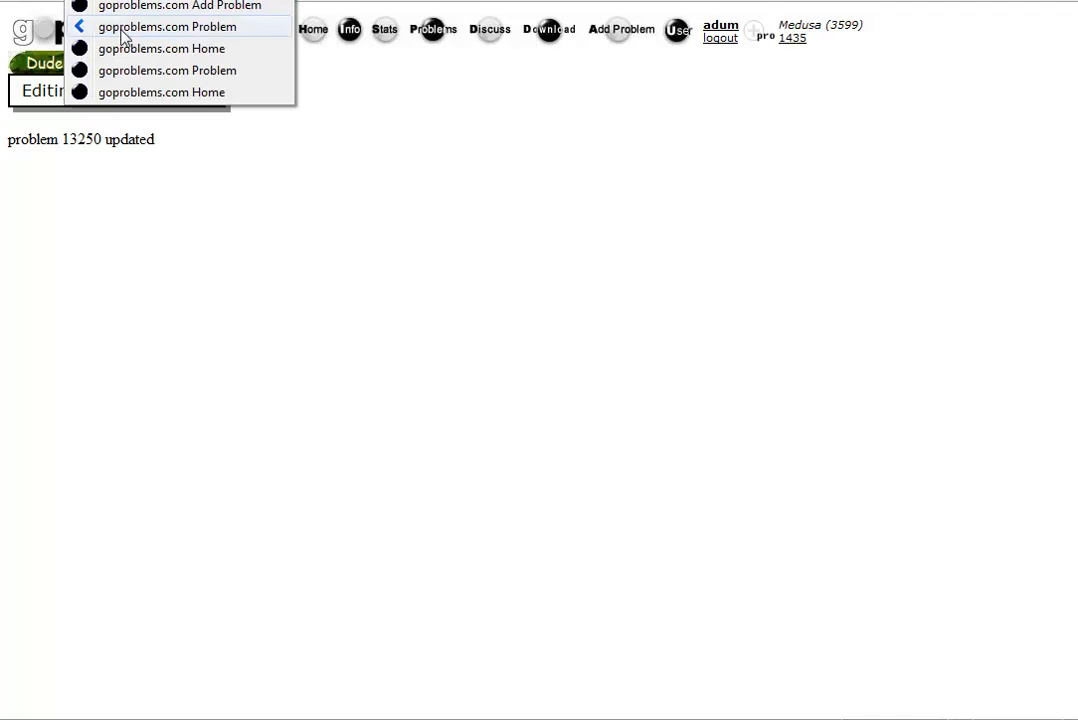
{"action": "left_click", "coordinate": [500, 157]}
{"action": "left_click", "coordinate": [124, 35]}
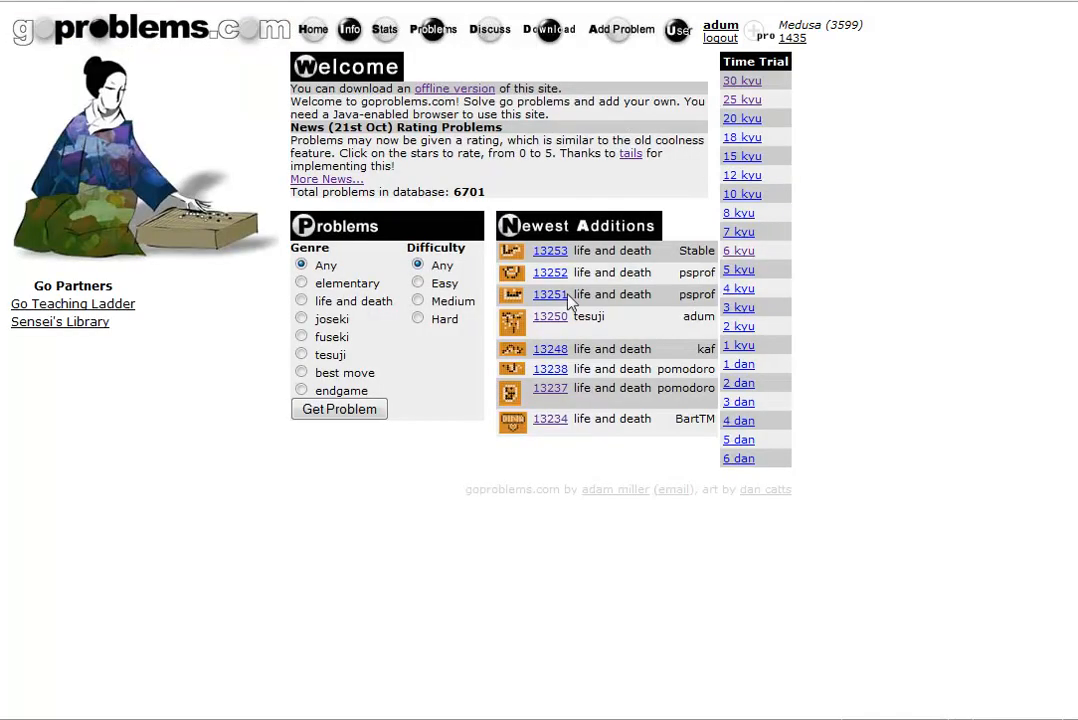
{"action": "left_click", "coordinate": [549, 318]}
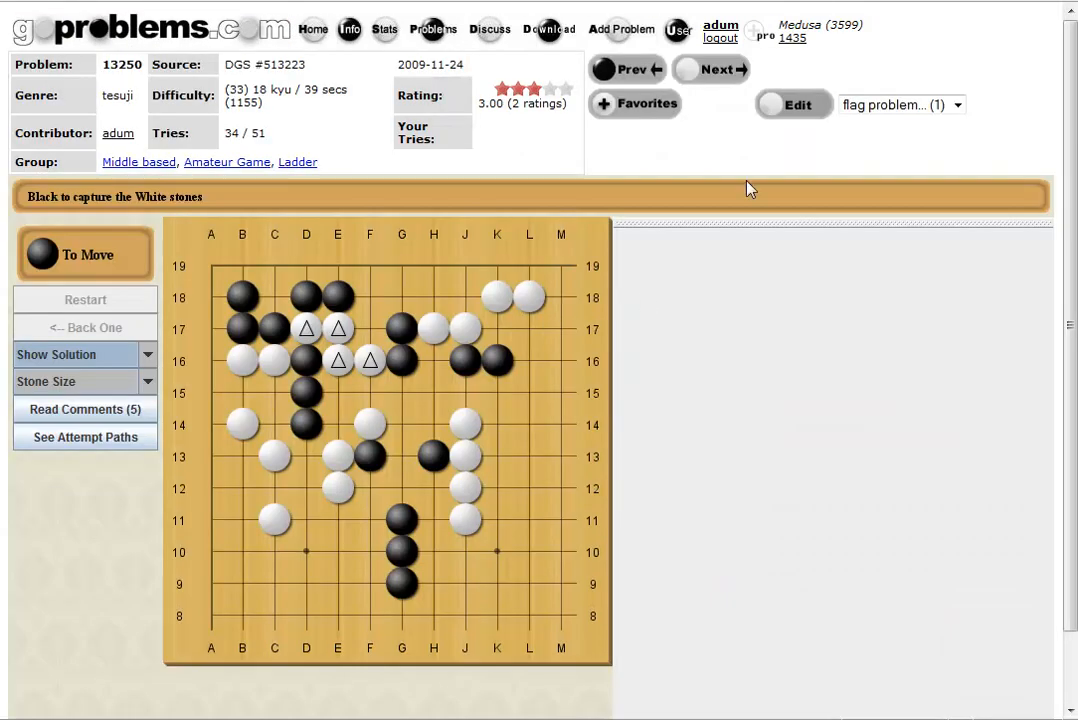
Clear problem 13250's Needs Fixing flag on its edit page and return to the problem page.
{"action": "left_click", "coordinate": [860, 107]}
{"action": "left_click", "coordinate": [860, 107]}
{"action": "left_click", "coordinate": [798, 108]}
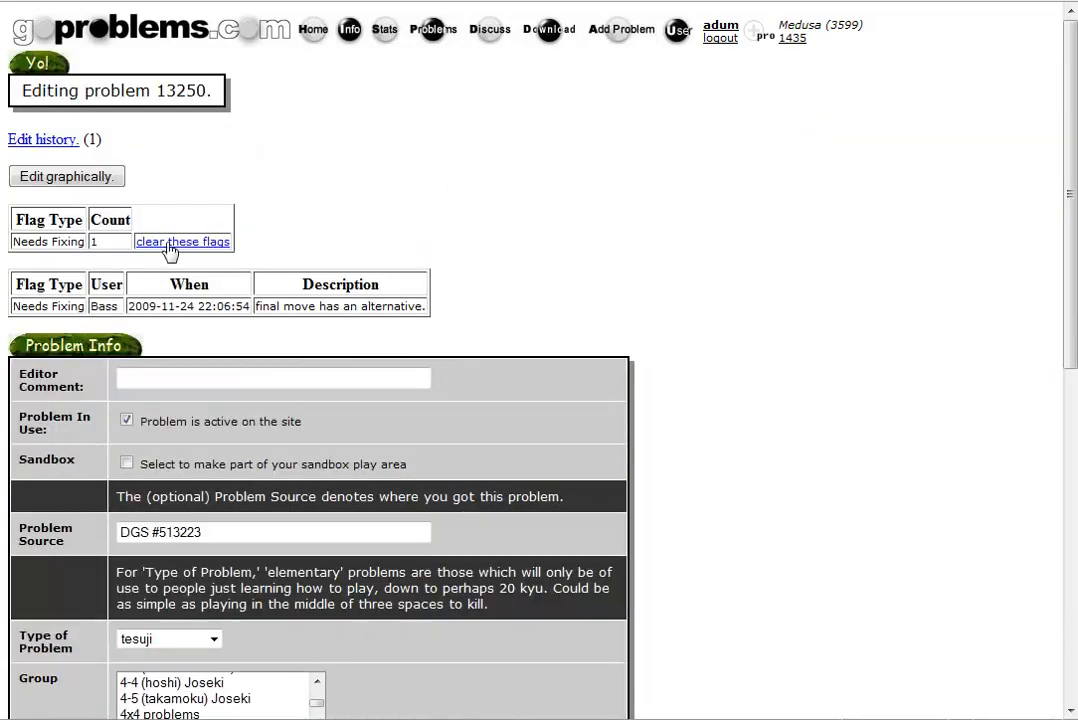
{"action": "left_click", "coordinate": [200, 249]}
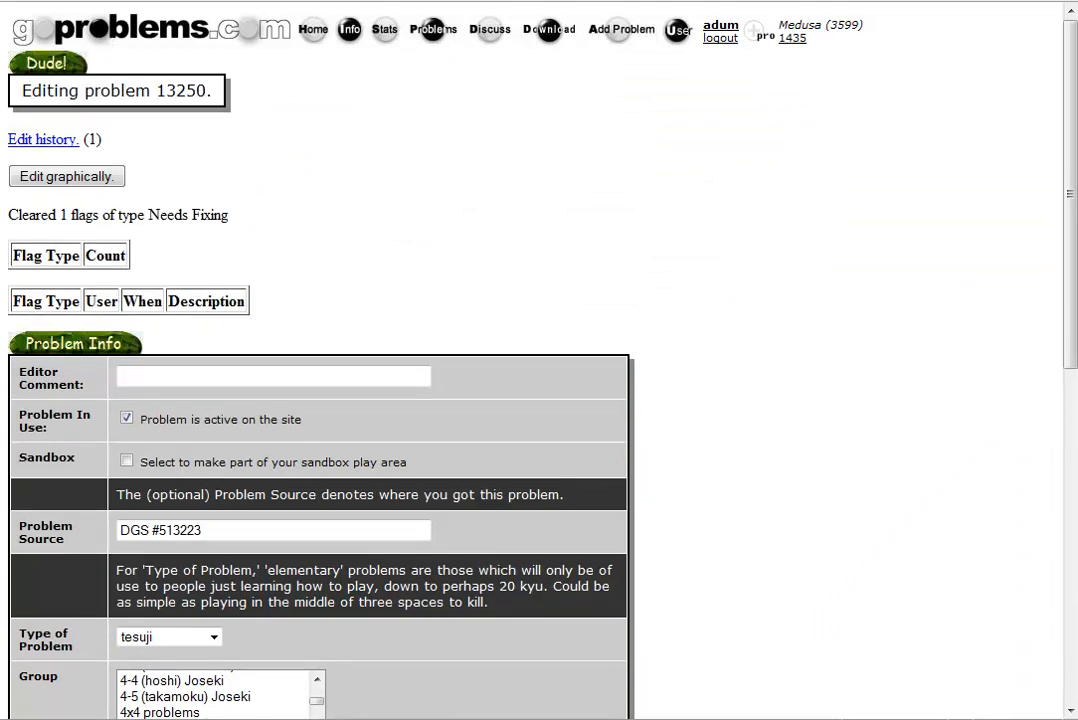
{"action": "key", "text": "alt+Left"}
{"action": "key", "text": "alt+Left"}
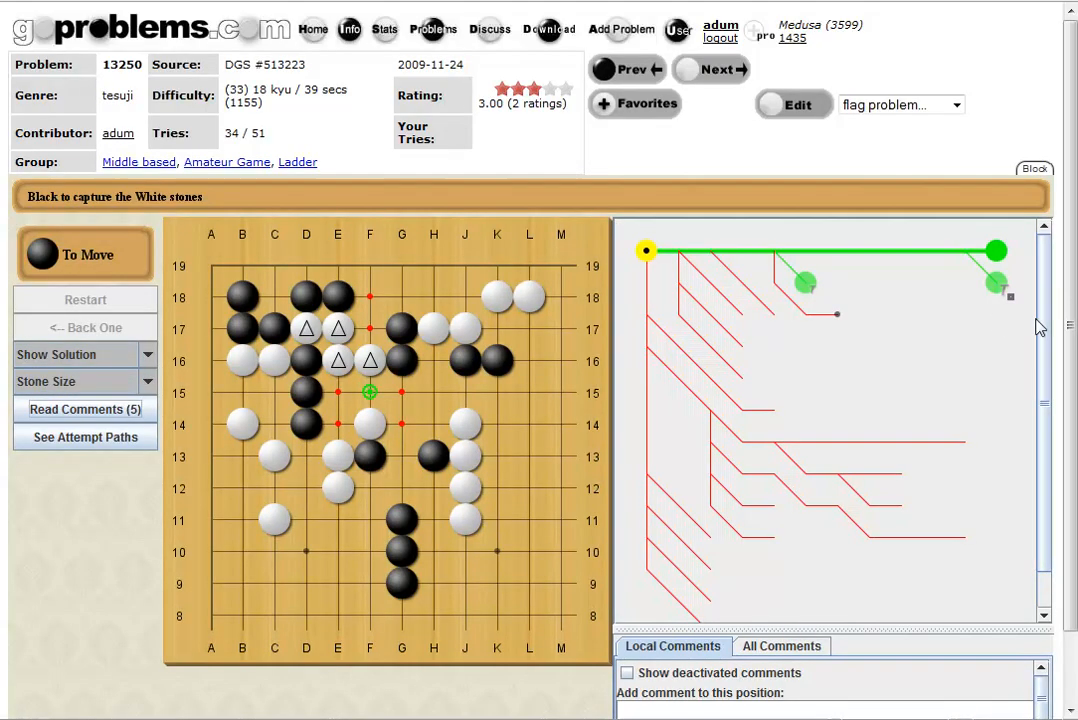
On the solution line's last move, submit the comment 'variation added. thanks guys =)'.
{"action": "left_click", "coordinate": [1000, 290]}
{"action": "scroll", "coordinate": [1068, 578], "scroll_direction": "down", "scroll_amount": 2}
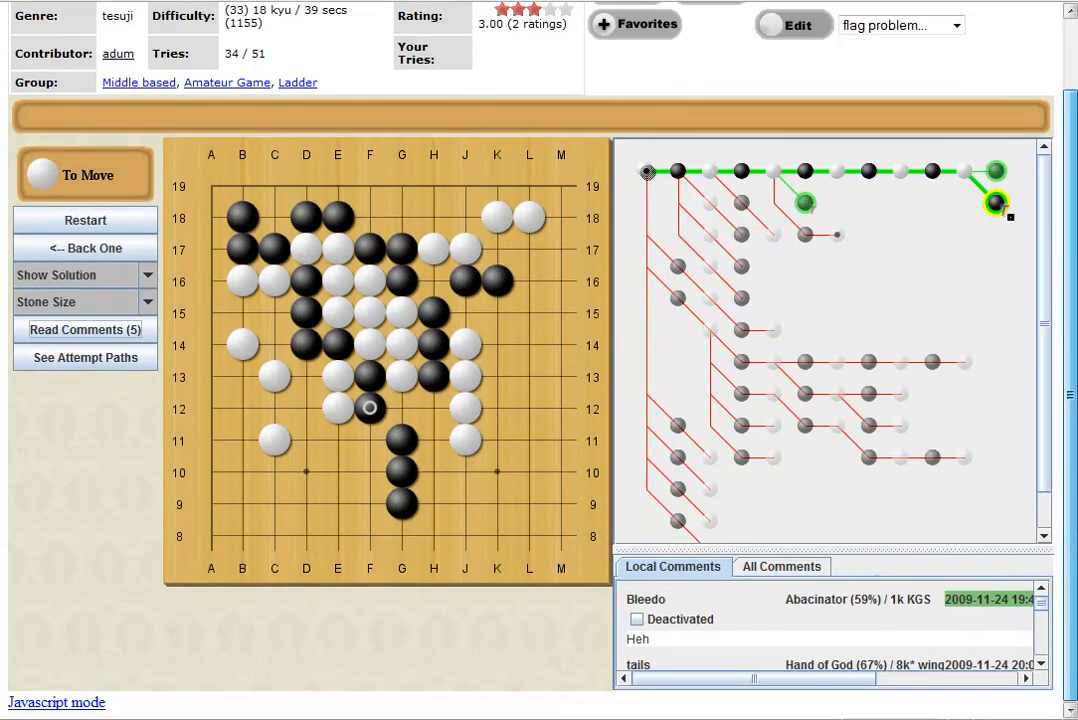
{"action": "scroll", "coordinate": [1048, 625], "scroll_direction": "down", "scroll_amount": 3}
{"action": "left_click", "coordinate": [881, 627]}
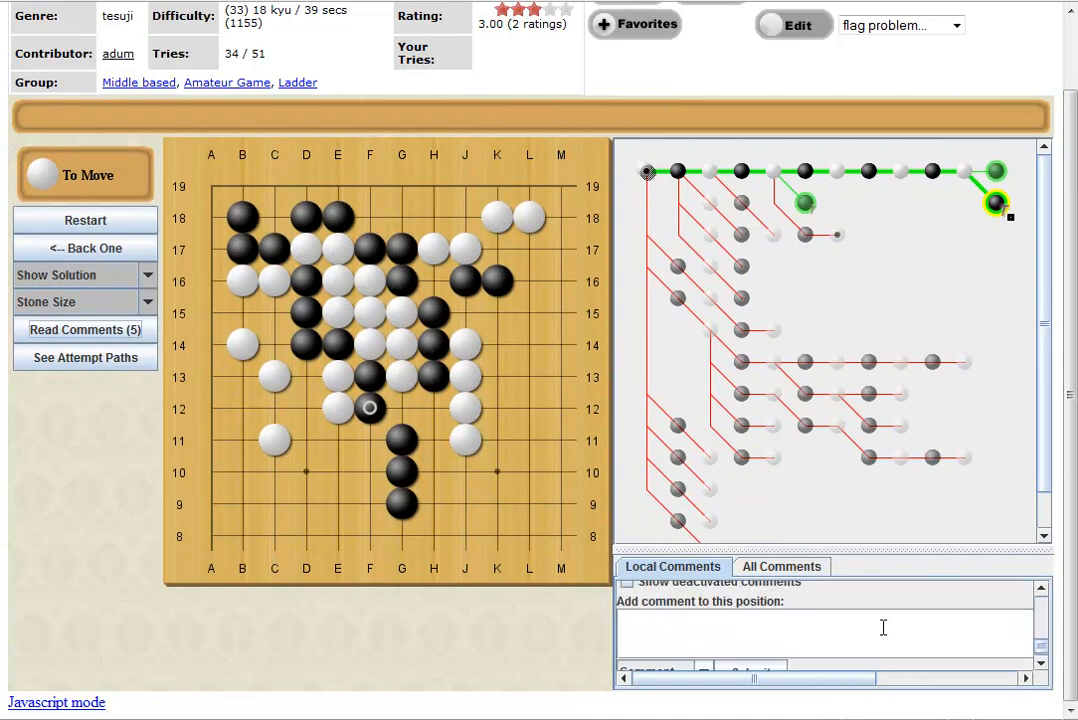
{"action": "type", "text": "variation adde"}
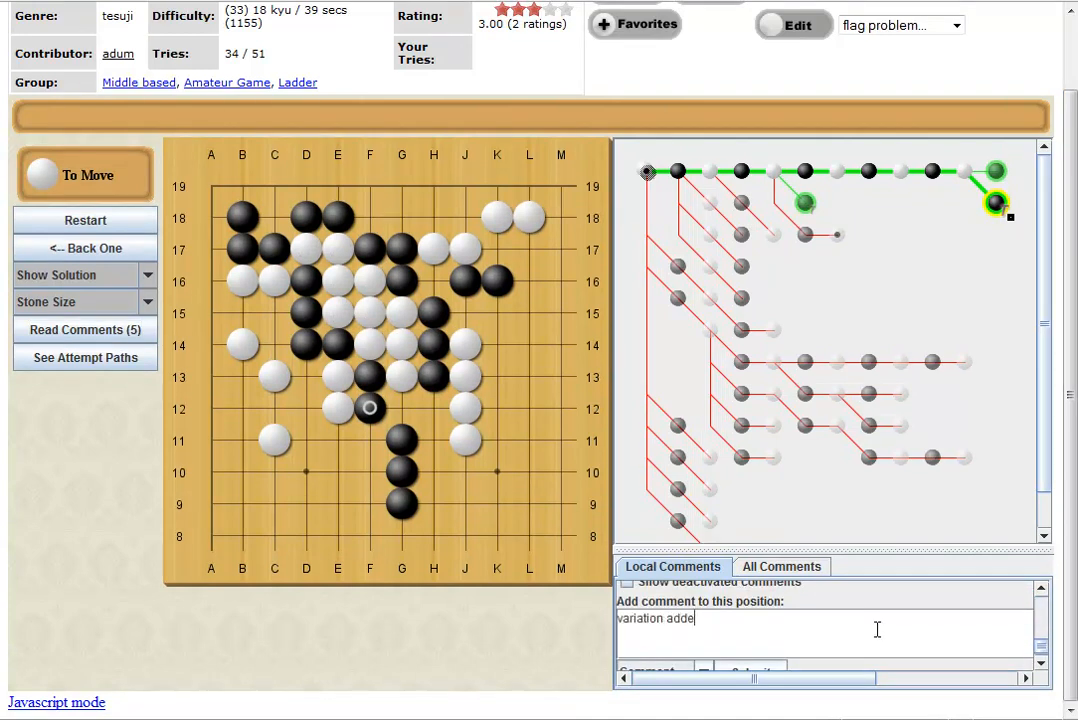
{"action": "type", "text": "d. thanks guys =)"}
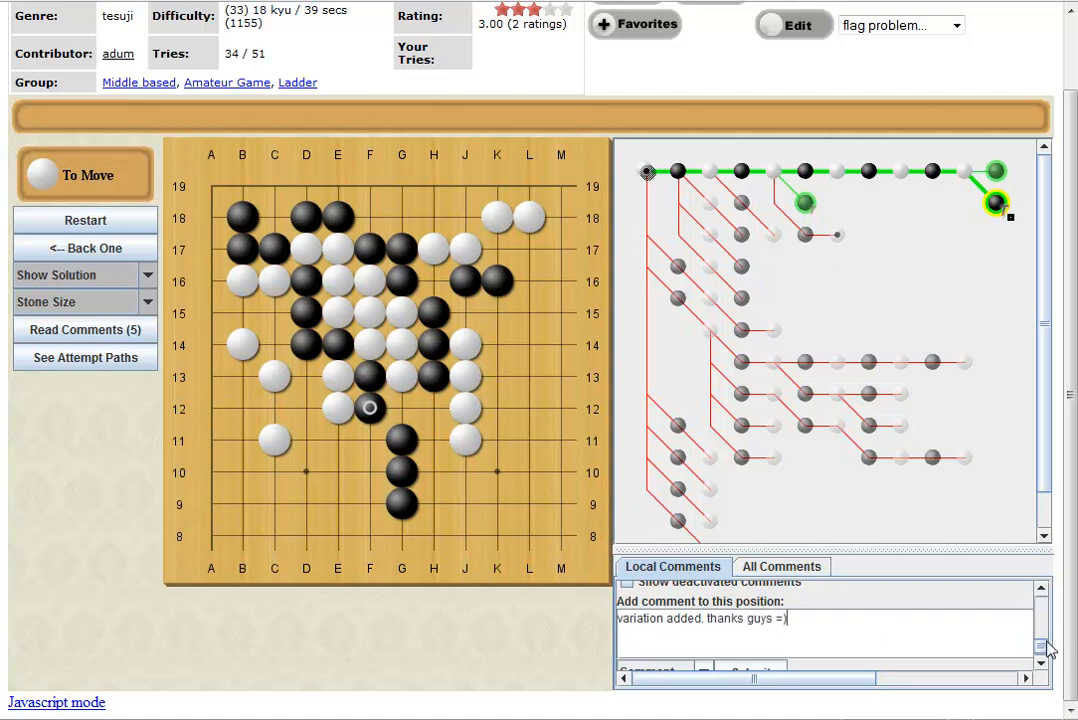
{"action": "left_click_drag", "start_coordinate": [1047, 650], "coordinate": [1047, 655]}
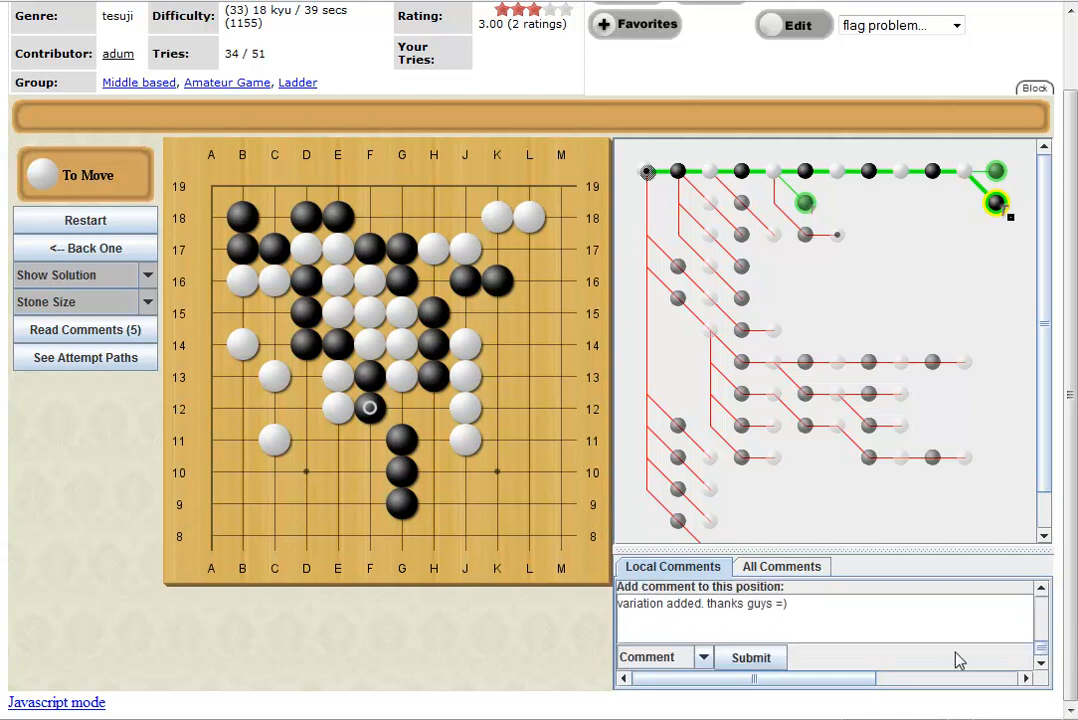
{"action": "left_click", "coordinate": [772, 664]}
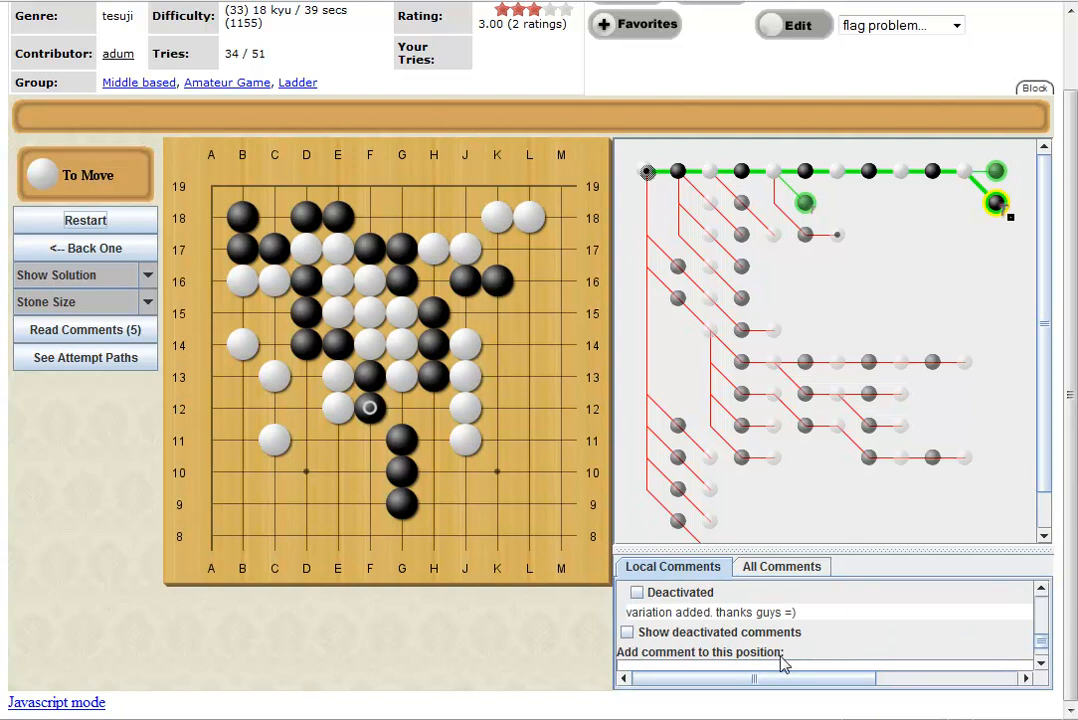
{"action": "left_click_drag", "start_coordinate": [1072, 105], "coordinate": [1035, 50]}
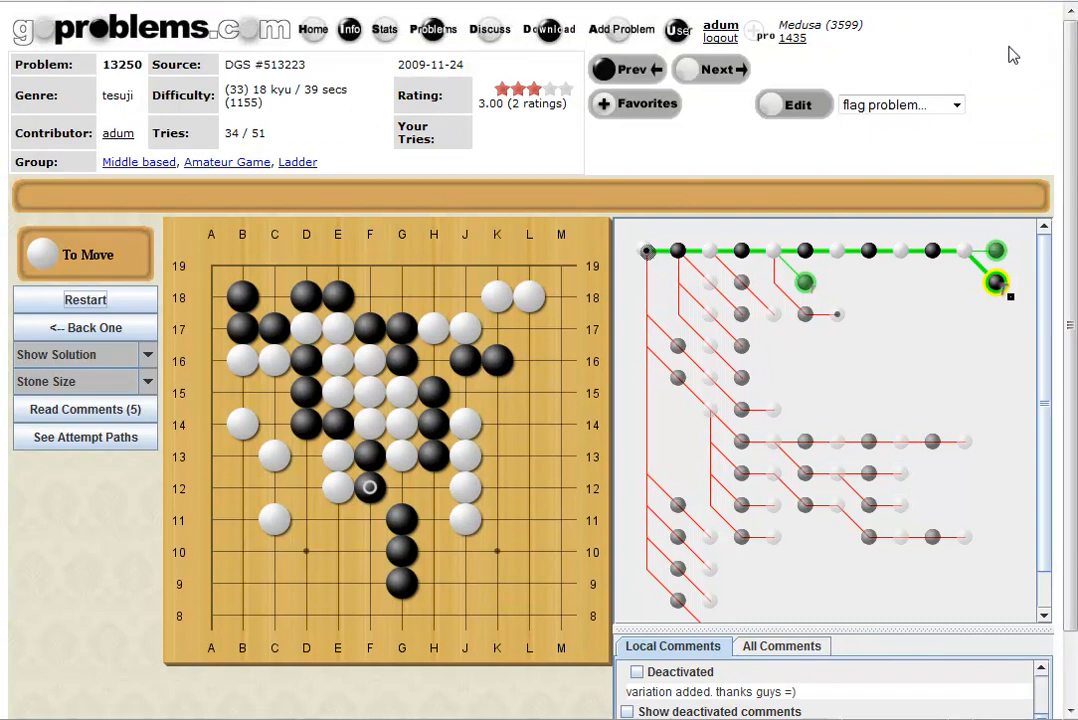